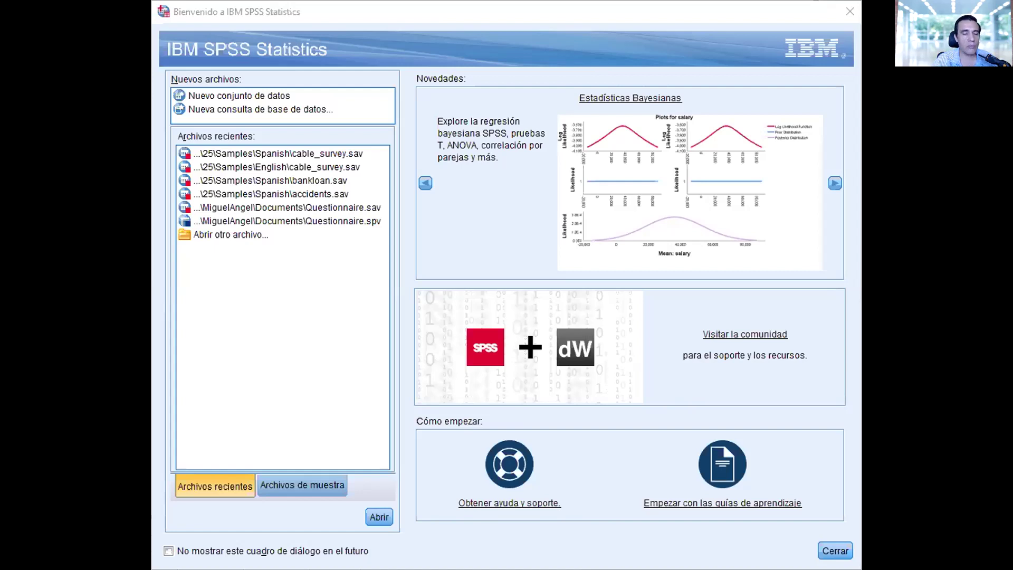
Show the sample files in the welcome dialog, highlight cable_survey.sav, and close the dialog without opening it
{"action": "left_click", "coordinate": [239, 479]}
{"action": "left_click", "coordinate": [311, 486]}
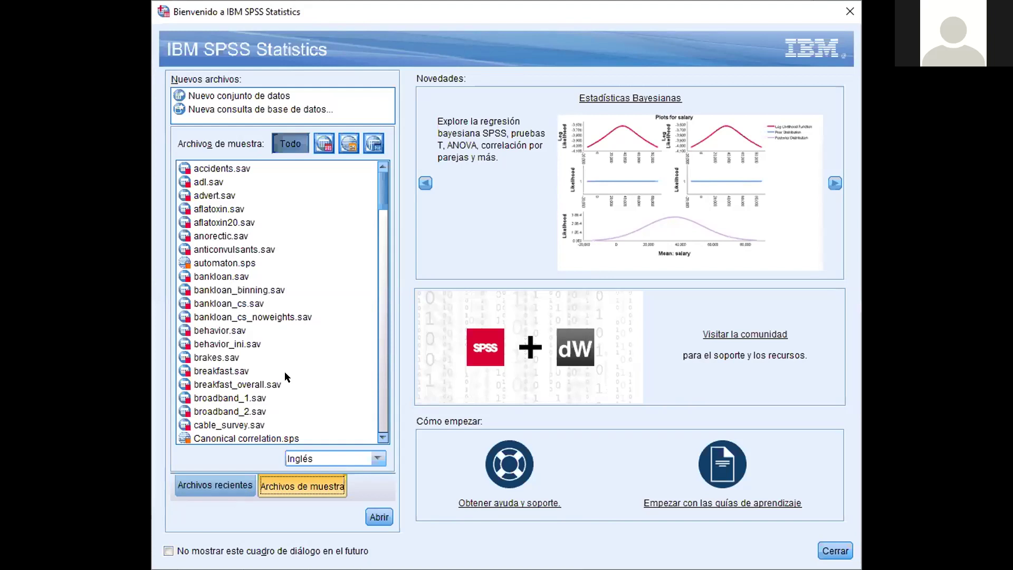
{"action": "left_click", "coordinate": [216, 425]}
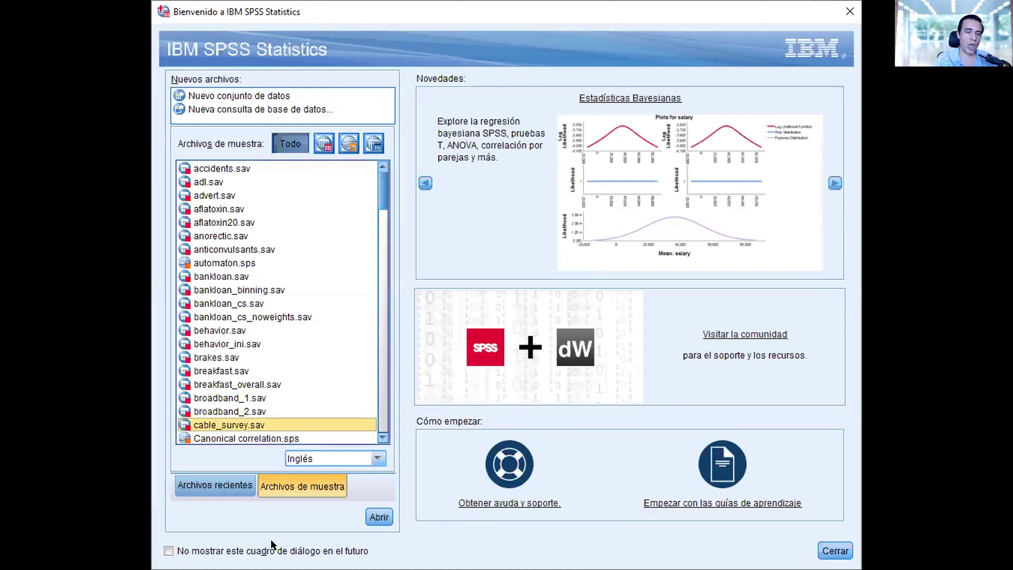
{"action": "scroll", "coordinate": [320, 328], "scroll_direction": "down", "scroll_amount": 3}
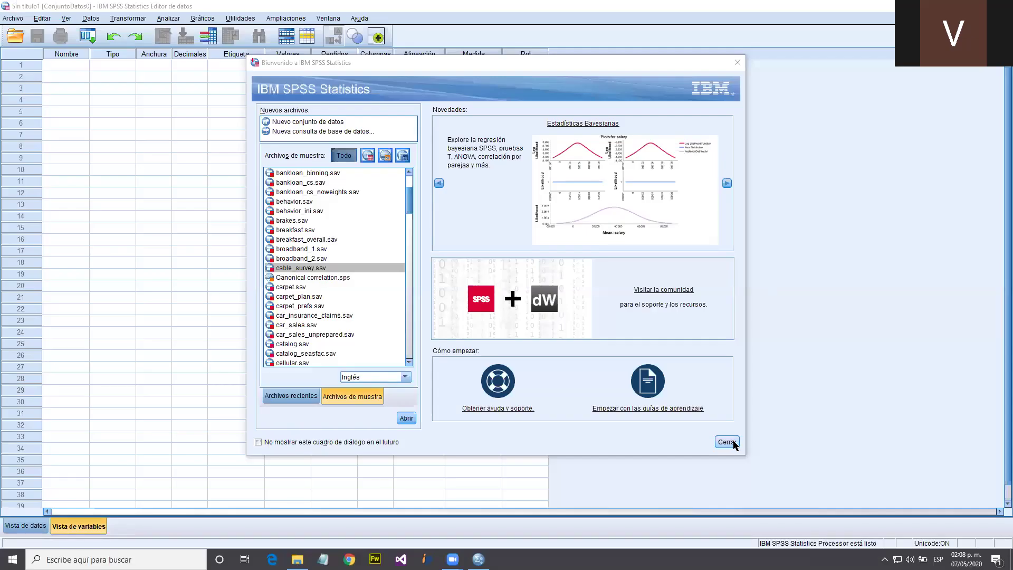
{"action": "left_click", "coordinate": [835, 550]}
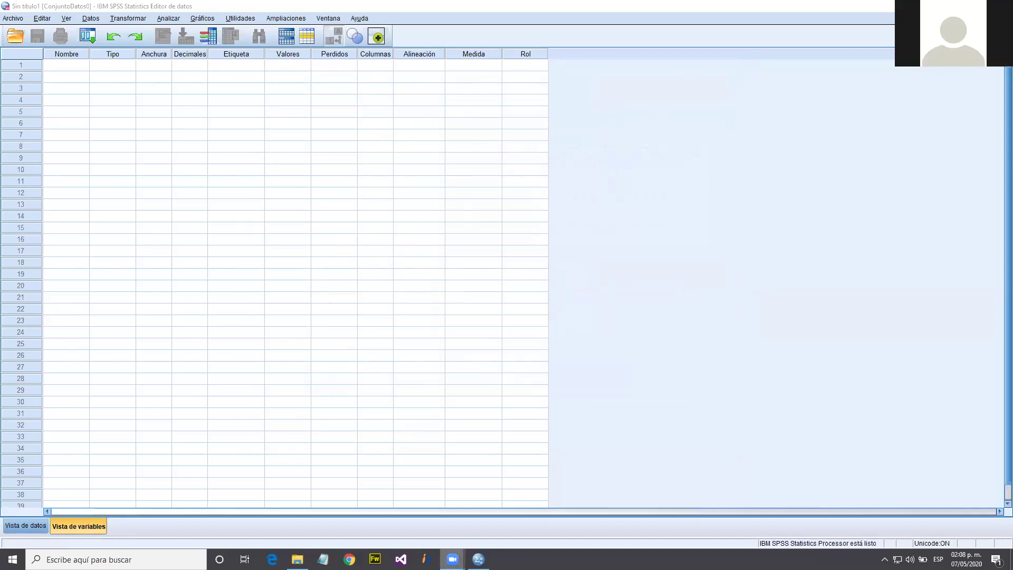
Bring up the dialog for opening data and set its location to the English folder inside the Statistics 25 Samples folder
{"action": "mouse_move", "coordinate": [452, 559]}
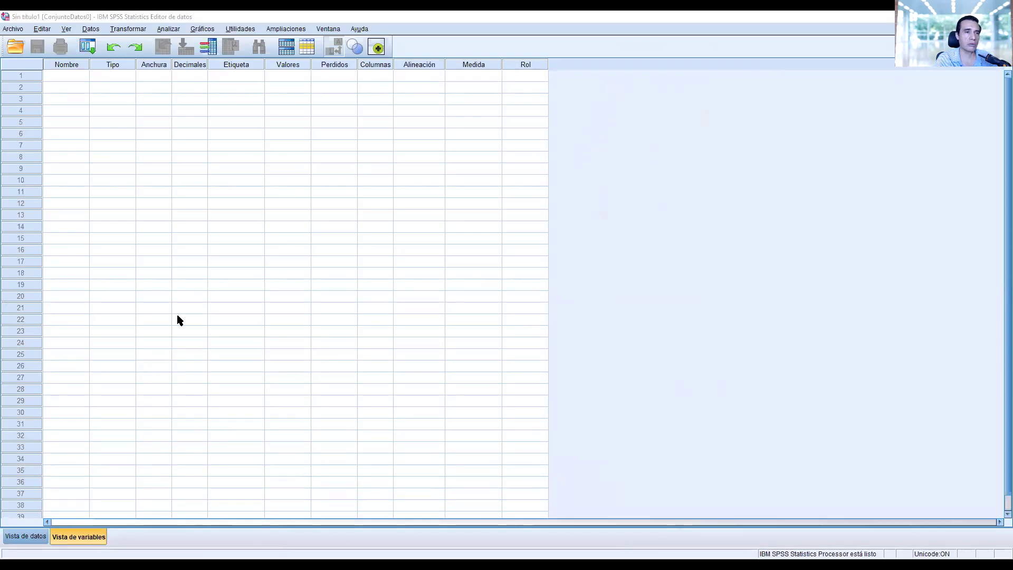
{"action": "left_click", "coordinate": [16, 49]}
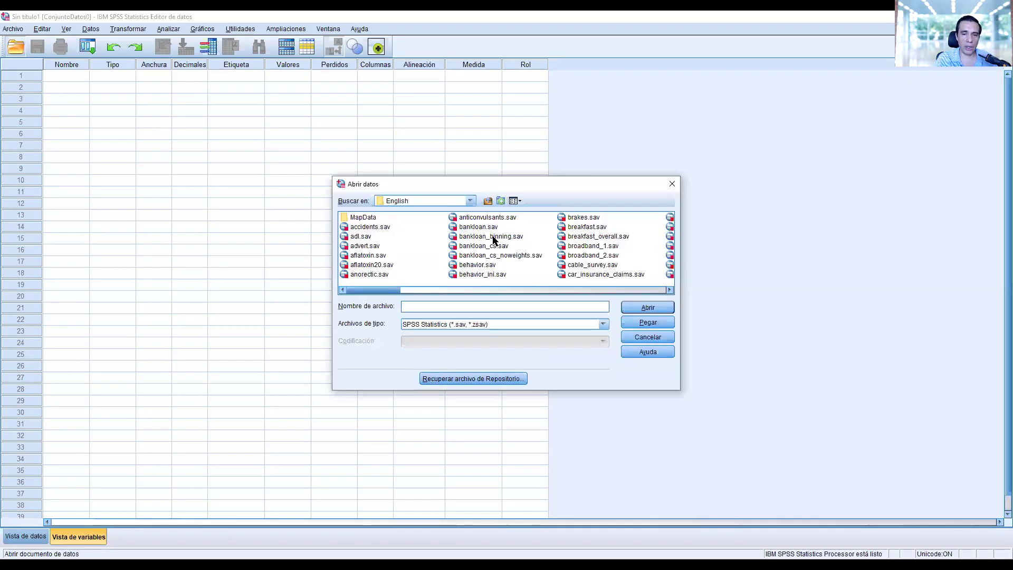
{"action": "left_click", "coordinate": [469, 201]}
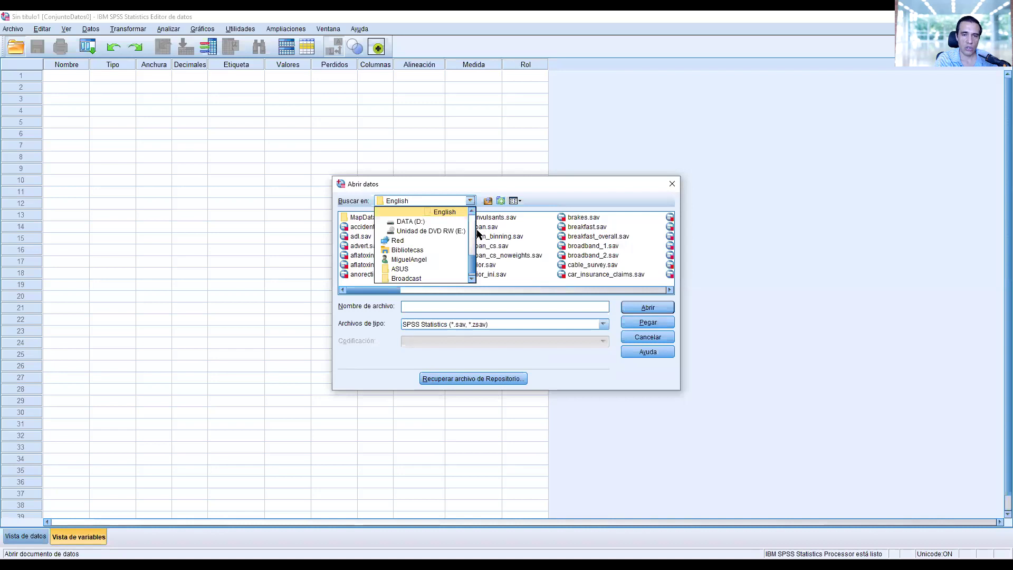
{"action": "scroll", "coordinate": [474, 253], "scroll_direction": "up", "scroll_amount": 2}
{"action": "scroll", "coordinate": [474, 253], "scroll_direction": "up", "scroll_amount": 1}
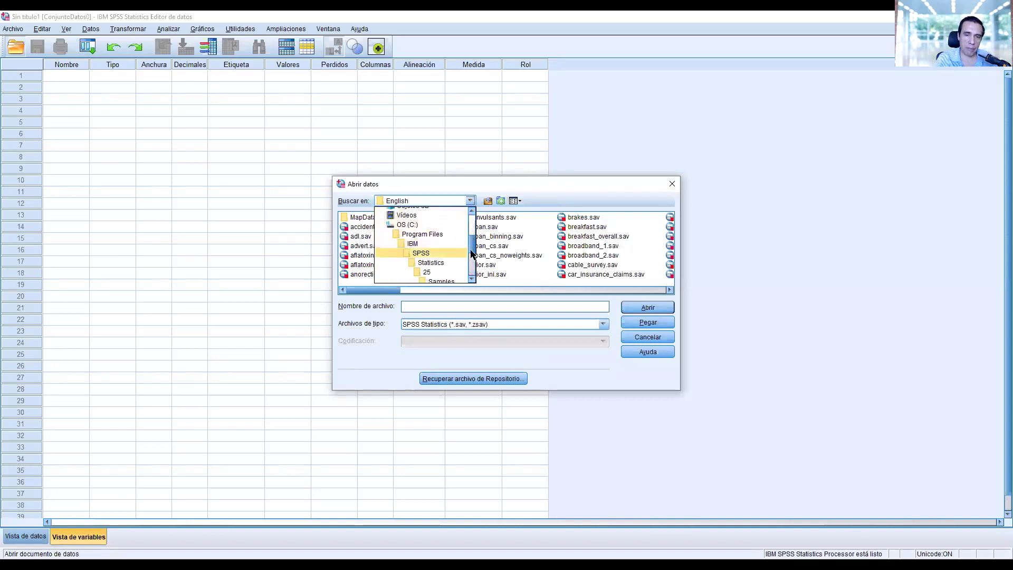
{"action": "scroll", "coordinate": [472, 259], "scroll_direction": "down", "scroll_amount": 1}
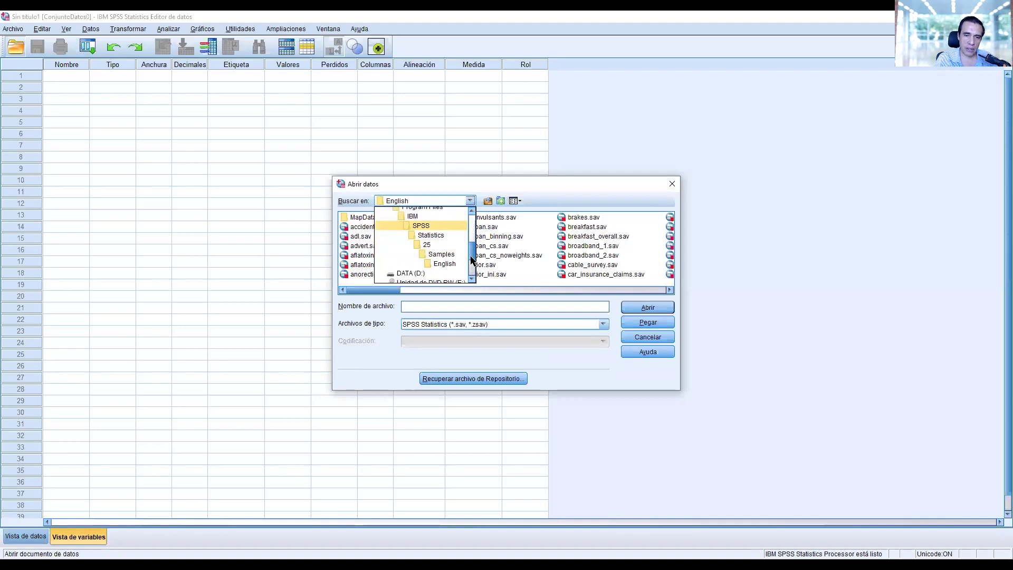
{"action": "scroll", "coordinate": [472, 258], "scroll_direction": "down", "scroll_amount": 1}
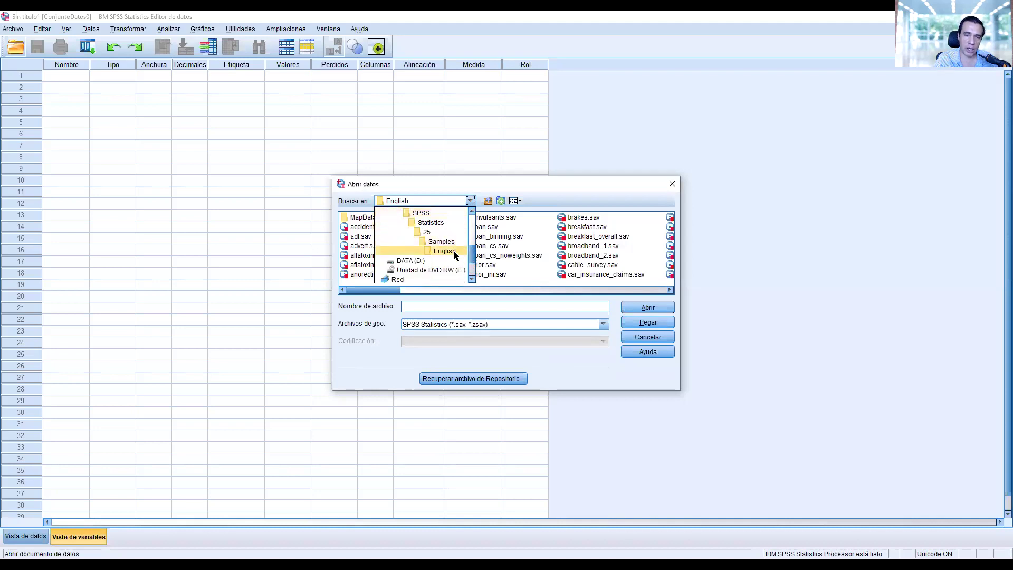
{"action": "left_click", "coordinate": [454, 252]}
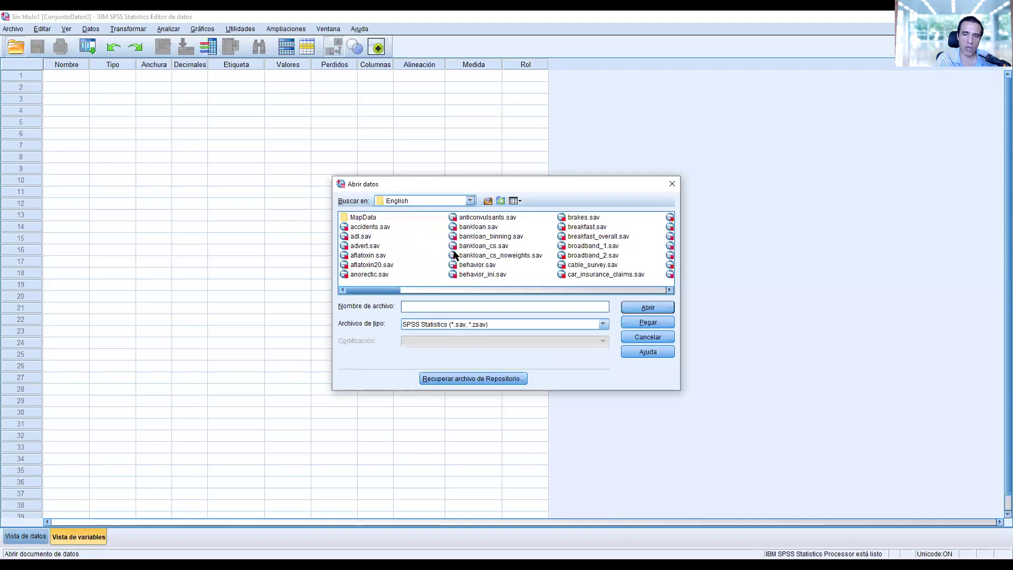
Open the sample data file cable_survey.sav and slightly widen the Nombre column in the variable list
{"action": "left_click", "coordinate": [587, 290]}
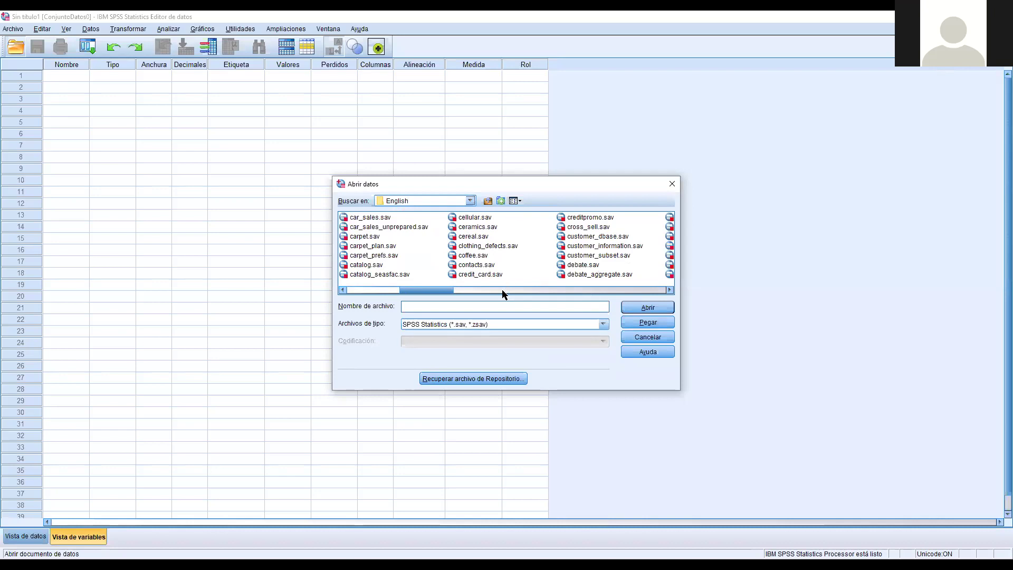
{"action": "left_click", "coordinate": [382, 289]}
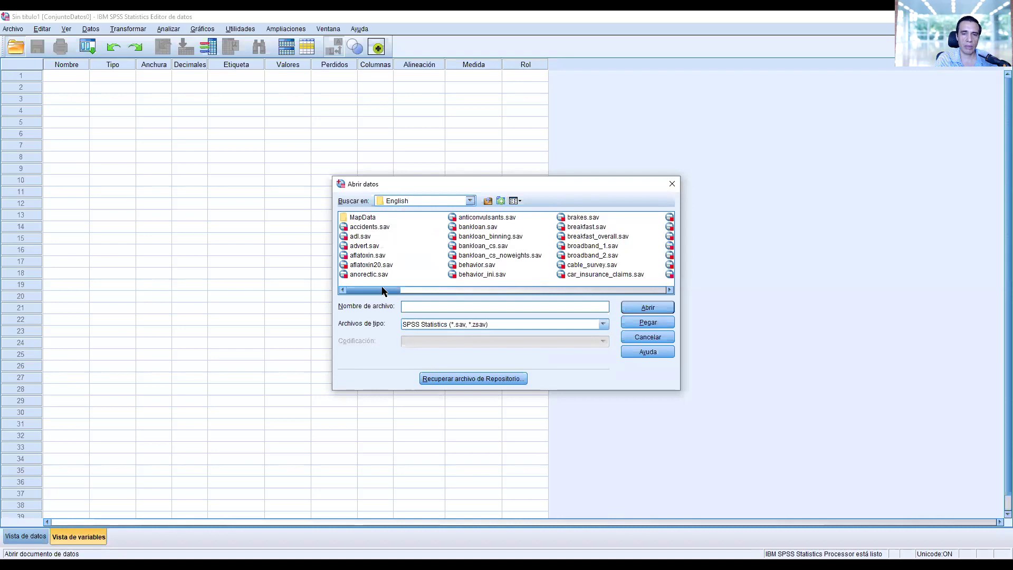
{"action": "left_click", "coordinate": [592, 265]}
{"action": "left_click", "coordinate": [641, 305]}
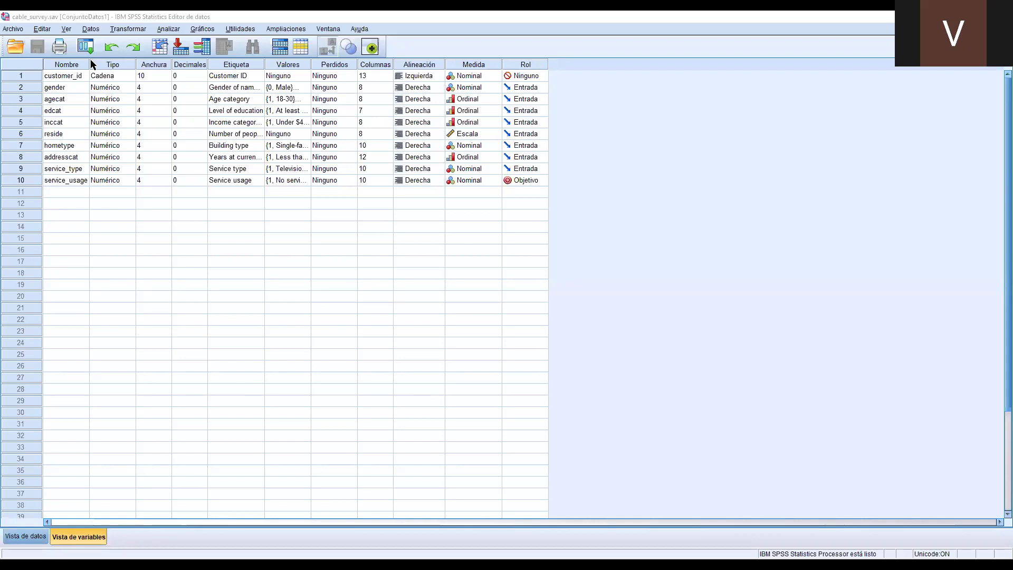
{"action": "left_click_drag", "start_coordinate": [89, 65], "coordinate": [90, 77]}
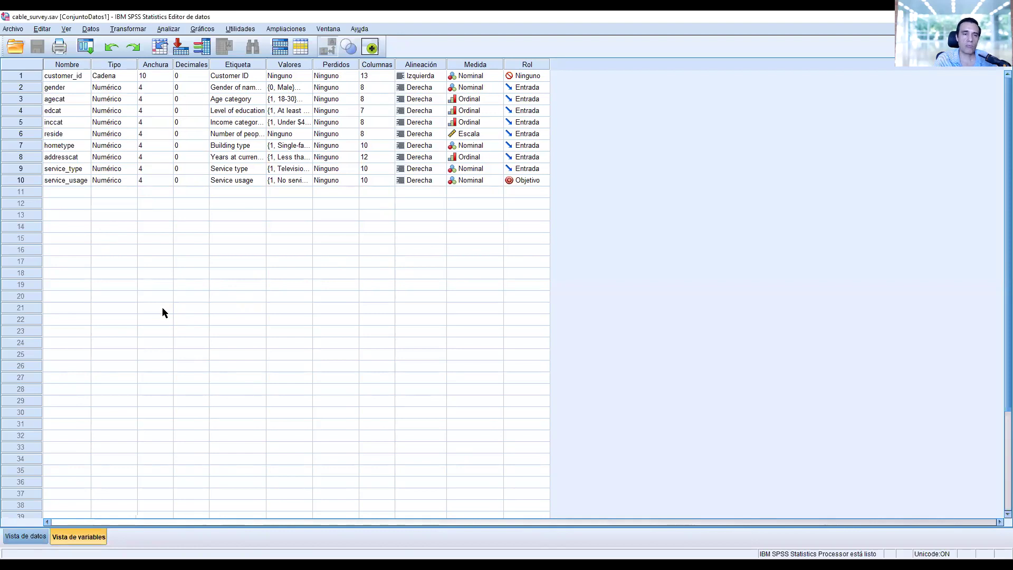
Examine the survey records in the data view, going through to the last case of the dataset
{"action": "left_click", "coordinate": [26, 536]}
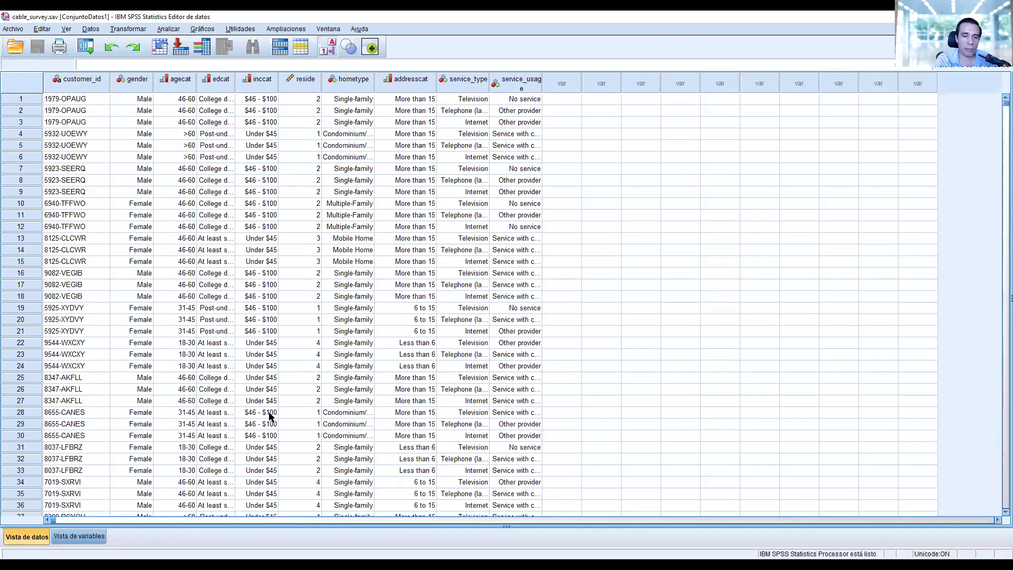
{"action": "scroll", "coordinate": [323, 385], "scroll_direction": "down", "scroll_amount": 15}
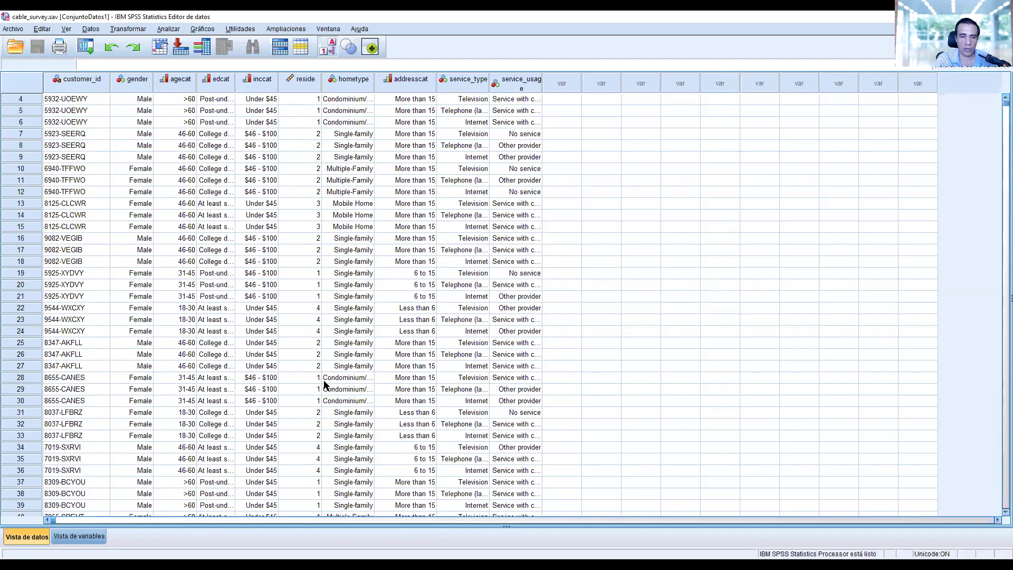
{"action": "scroll", "coordinate": [323, 383], "scroll_direction": "down", "scroll_amount": 20}
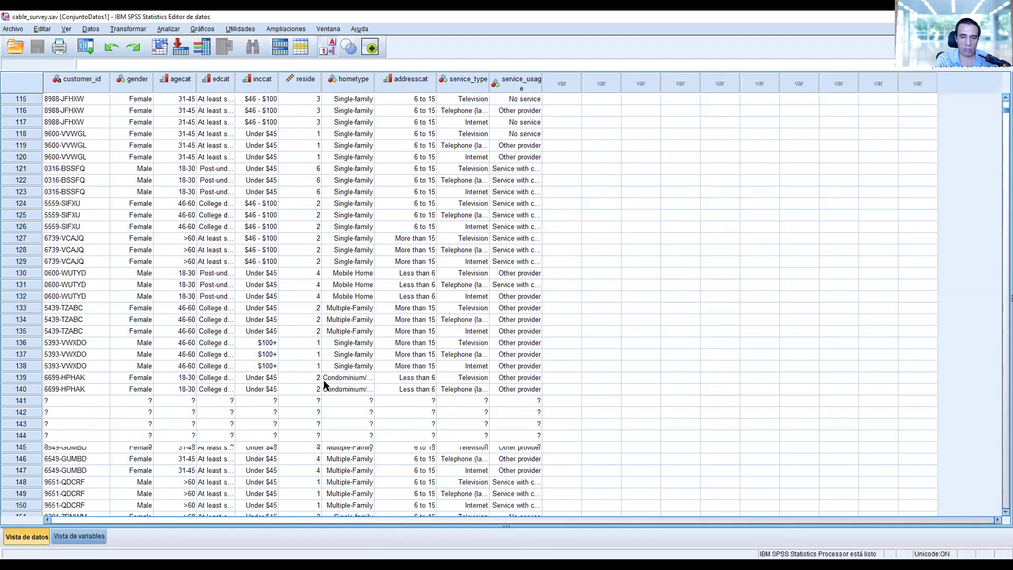
{"action": "scroll", "coordinate": [325, 384], "scroll_direction": "down", "scroll_amount": 20}
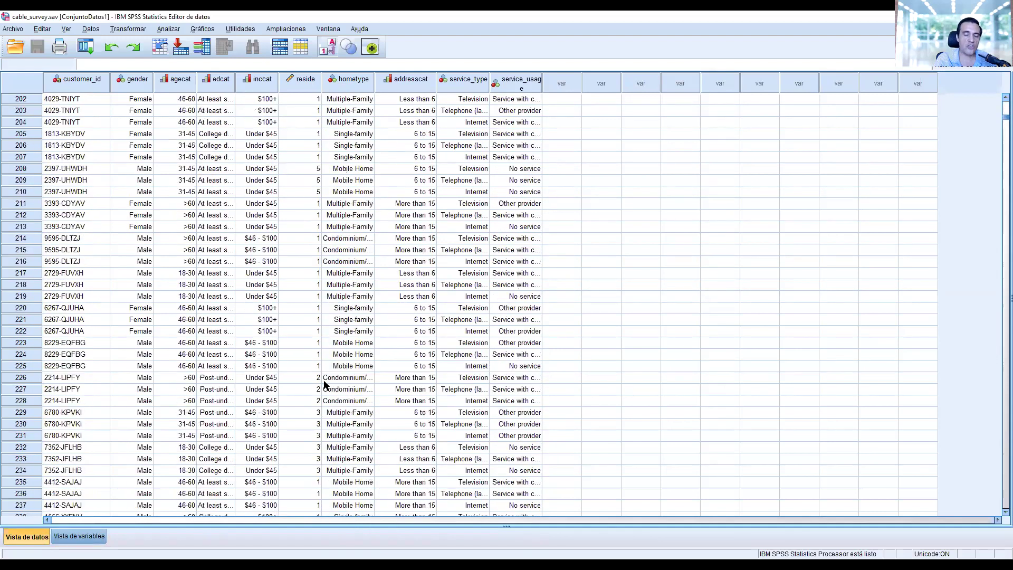
{"action": "scroll", "coordinate": [323, 382], "scroll_direction": "down", "scroll_amount": 20}
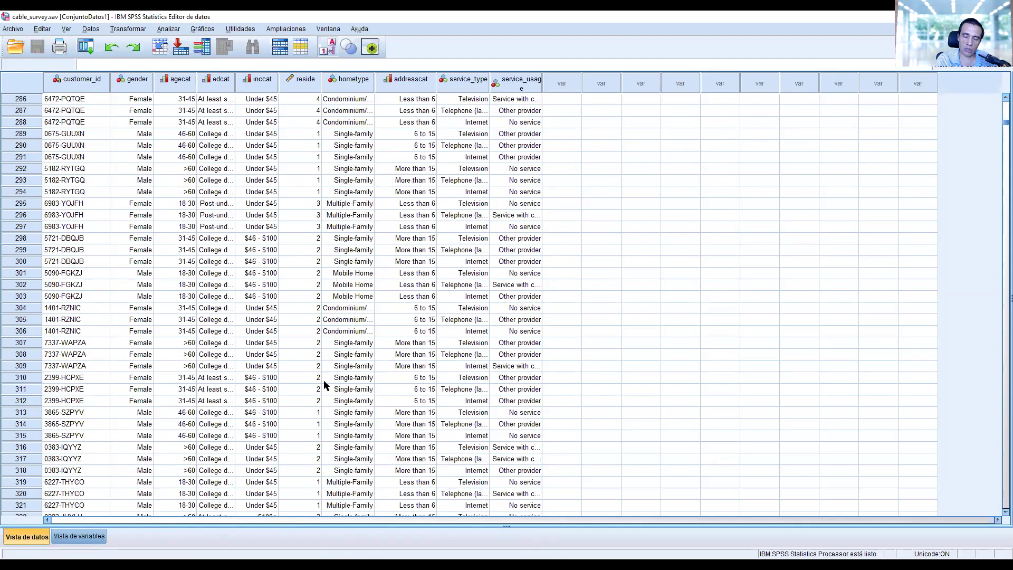
{"action": "scroll", "coordinate": [324, 381], "scroll_direction": "down", "scroll_amount": 20}
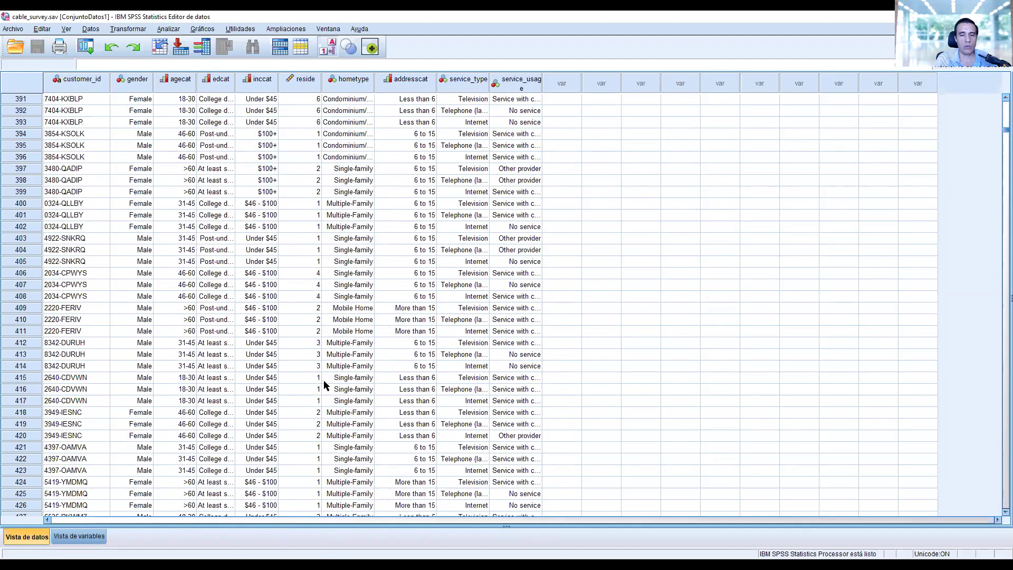
{"action": "scroll", "coordinate": [323, 384], "scroll_direction": "down", "scroll_amount": 20}
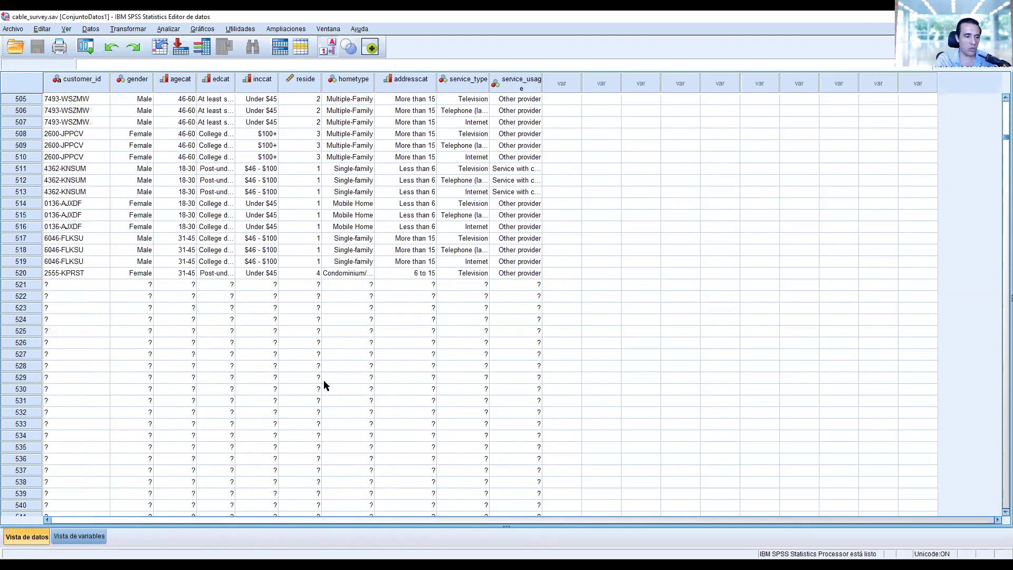
{"action": "scroll", "coordinate": [324, 380], "scroll_direction": "down", "scroll_amount": 20}
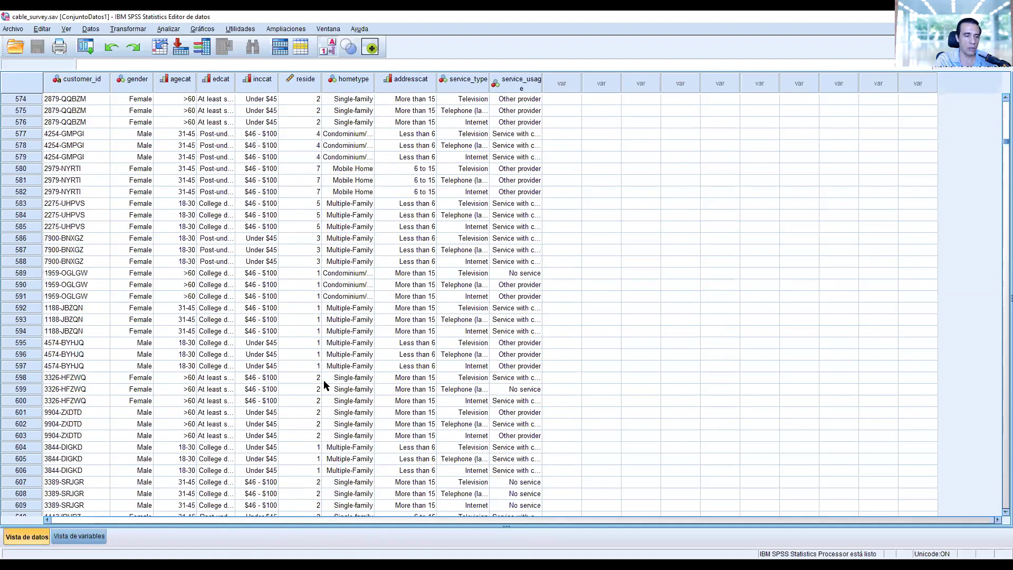
{"action": "left_click", "coordinate": [324, 381]}
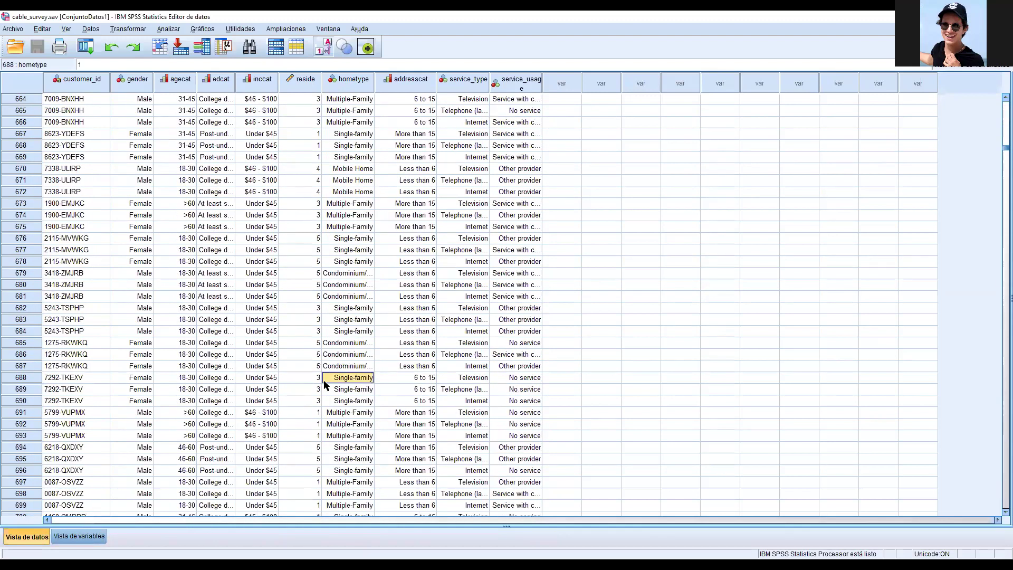
{"action": "key", "text": "ctrl+End"}
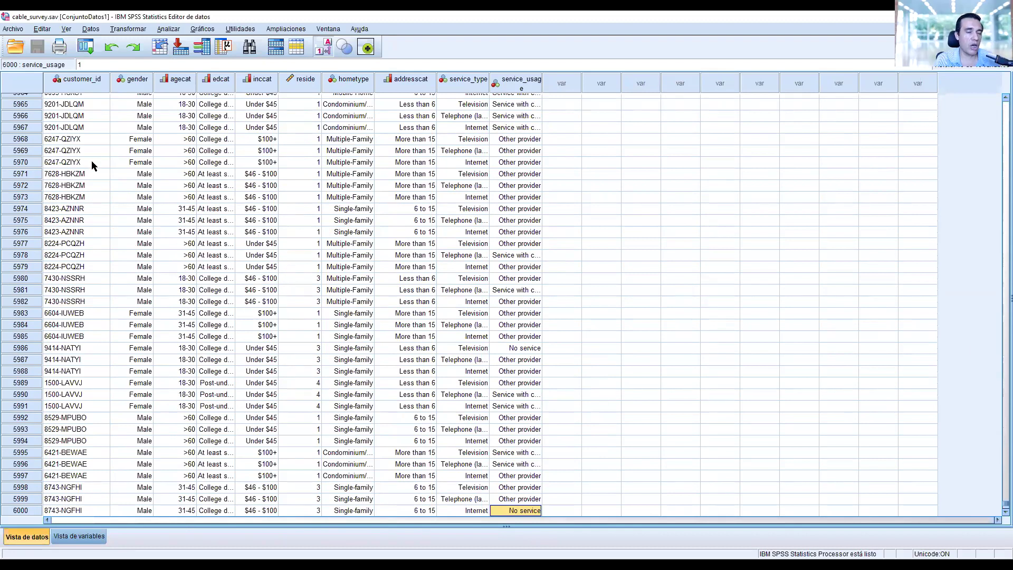
{"action": "left_click", "coordinate": [20, 52]}
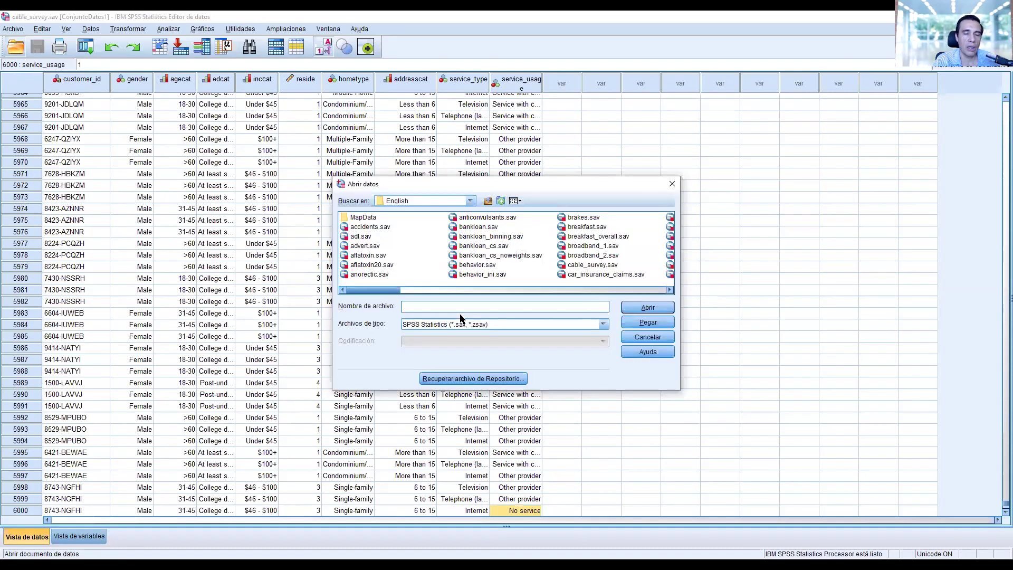
{"action": "left_click", "coordinate": [469, 200]}
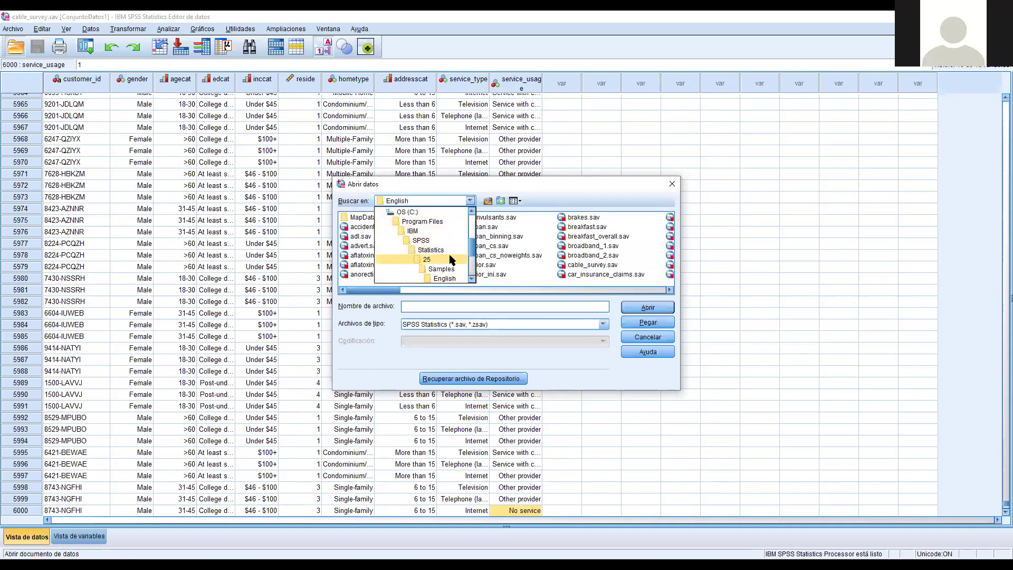
{"action": "left_click", "coordinate": [472, 280]}
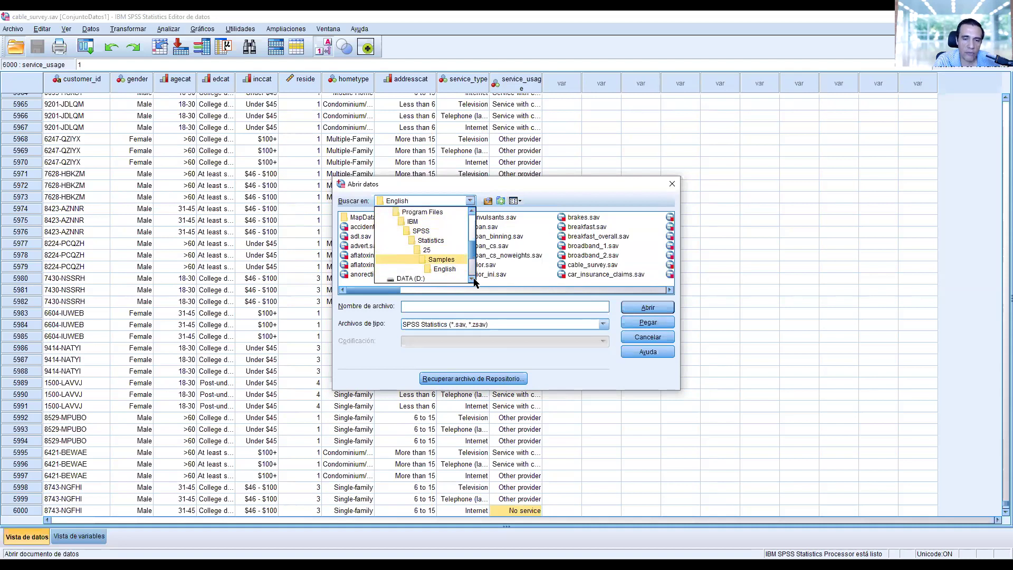
{"action": "left_click", "coordinate": [448, 269]}
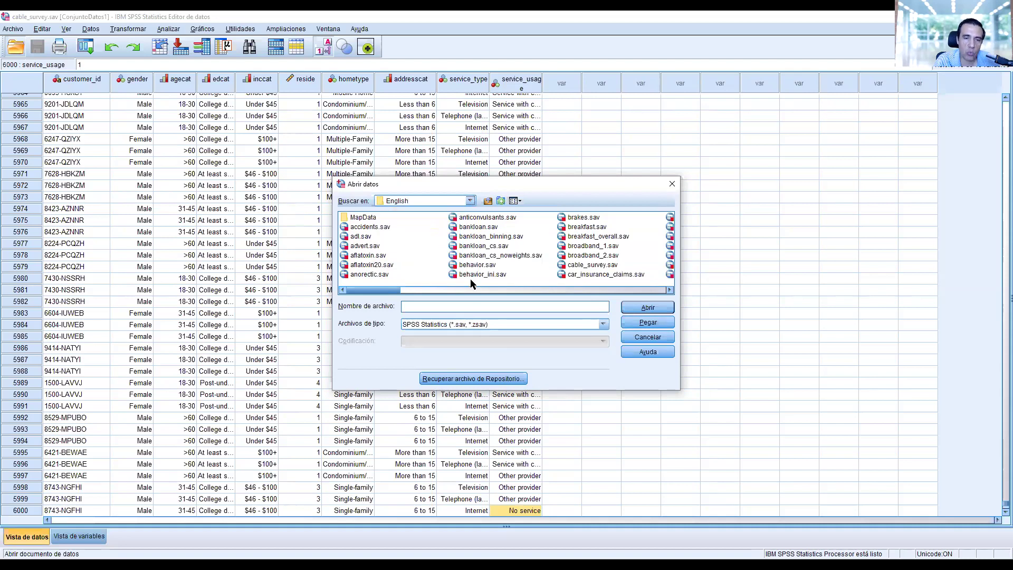
{"action": "left_click", "coordinate": [606, 264]}
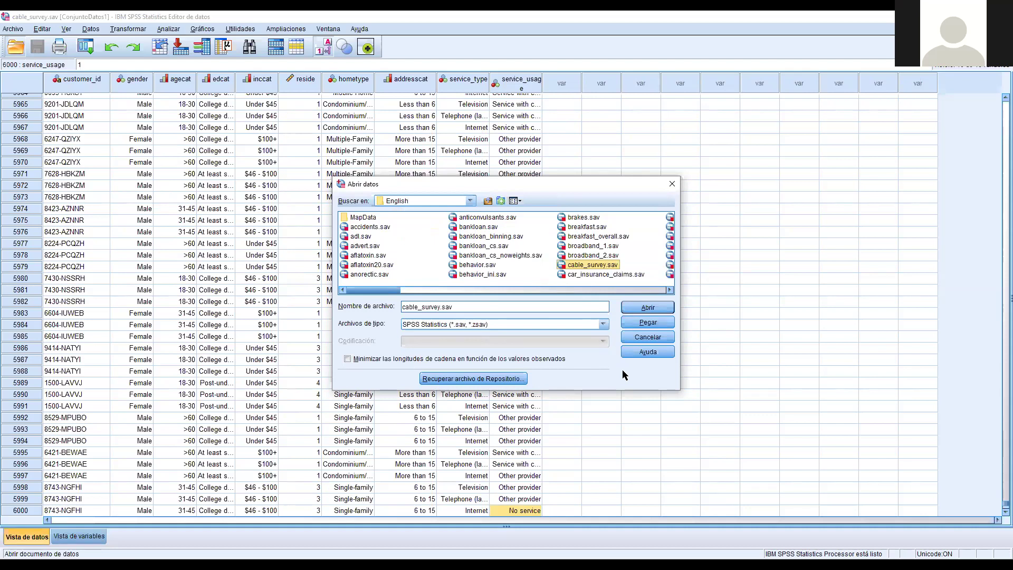
{"action": "left_click", "coordinate": [655, 342]}
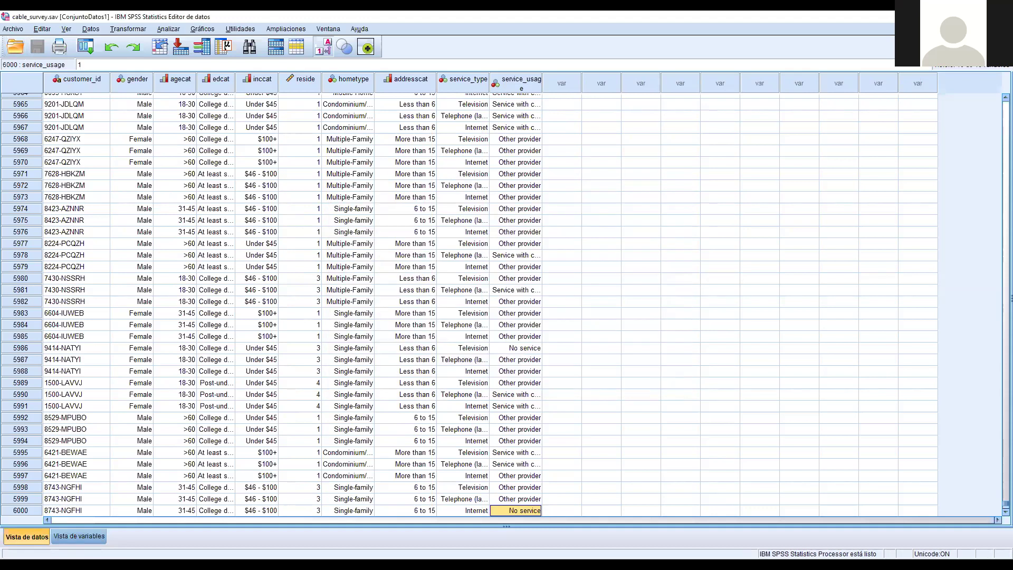
{"action": "left_click", "coordinate": [15, 49]}
{"action": "left_click", "coordinate": [469, 201]}
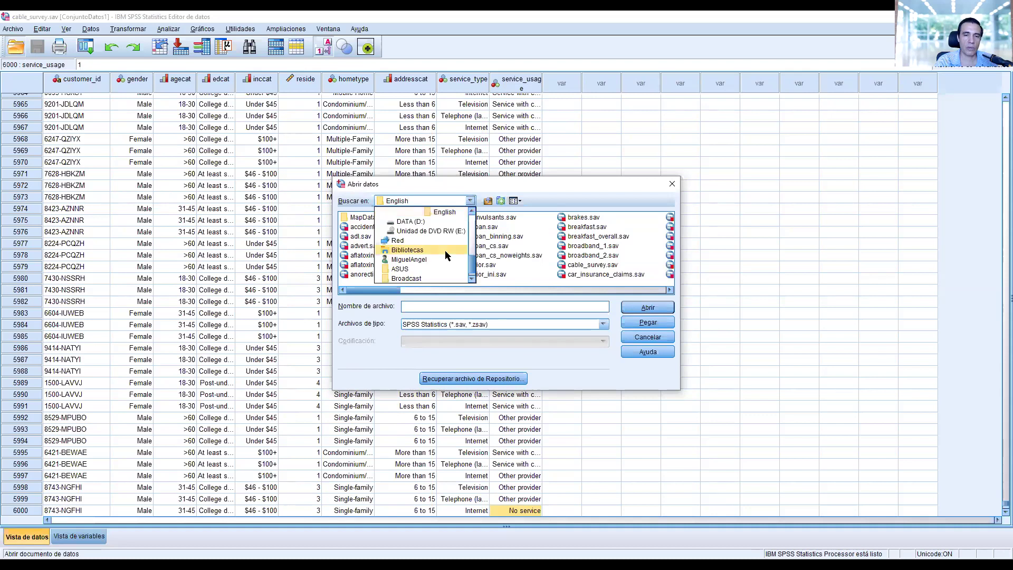
{"action": "scroll", "coordinate": [445, 250], "scroll_direction": "up", "scroll_amount": 3}
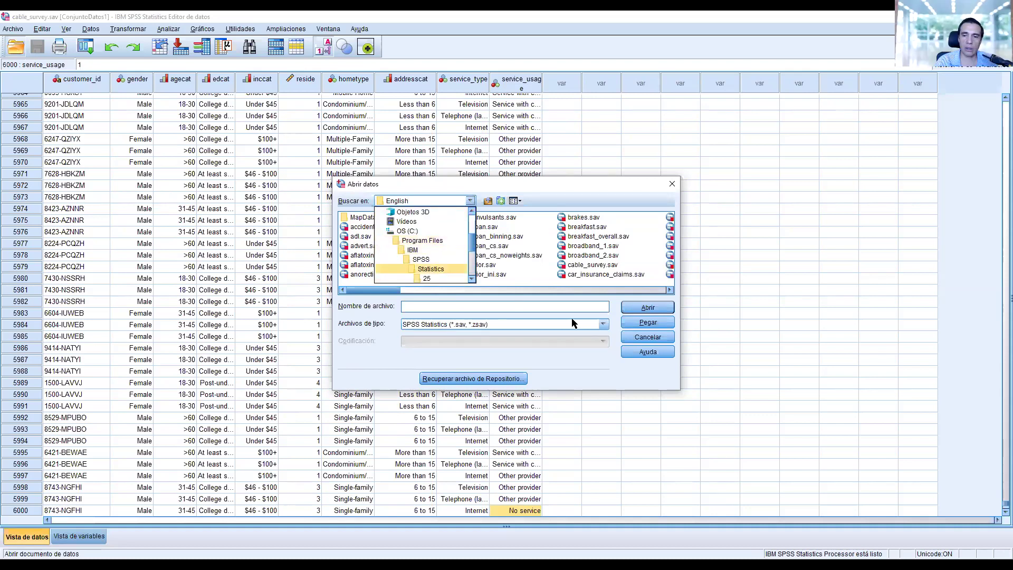
{"action": "left_click", "coordinate": [648, 338]}
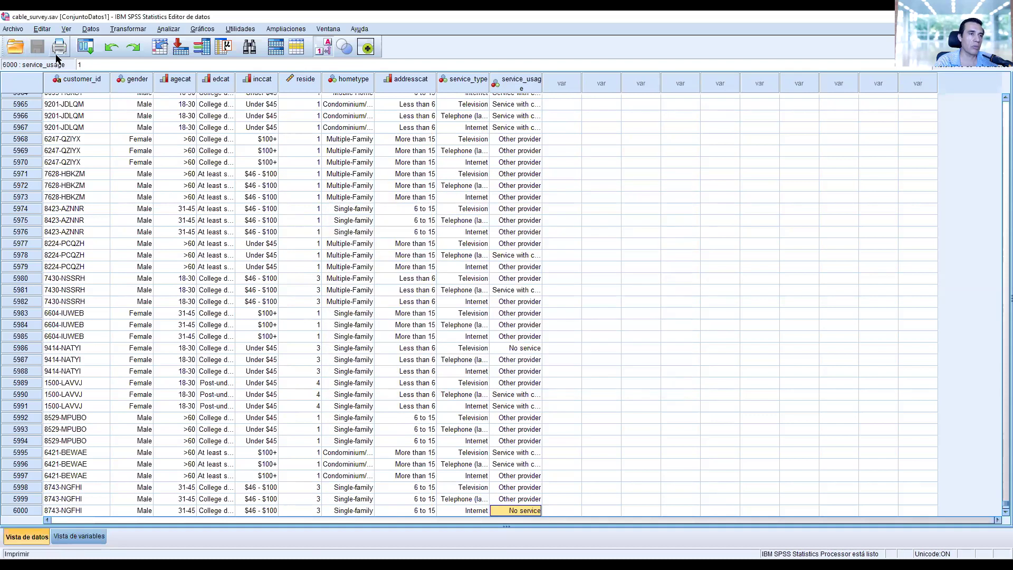
Show the folder path from Program Files to Samples and English in the dialog for opening data, and cancel without opening a file
{"action": "left_click", "coordinate": [16, 29]}
{"action": "mouse_move", "coordinate": [26, 55]}
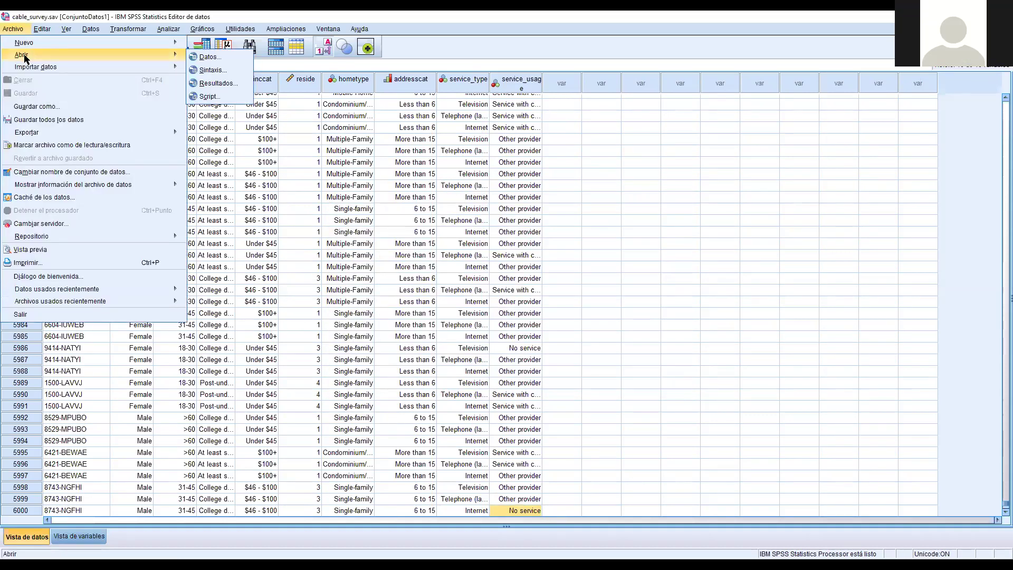
{"action": "left_click", "coordinate": [230, 58]}
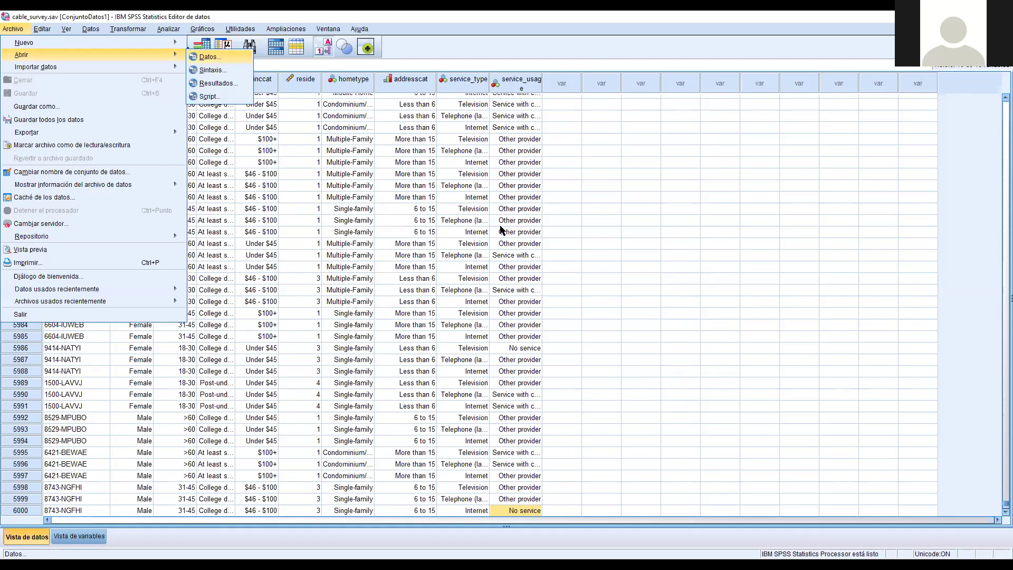
{"action": "left_click", "coordinate": [469, 200]}
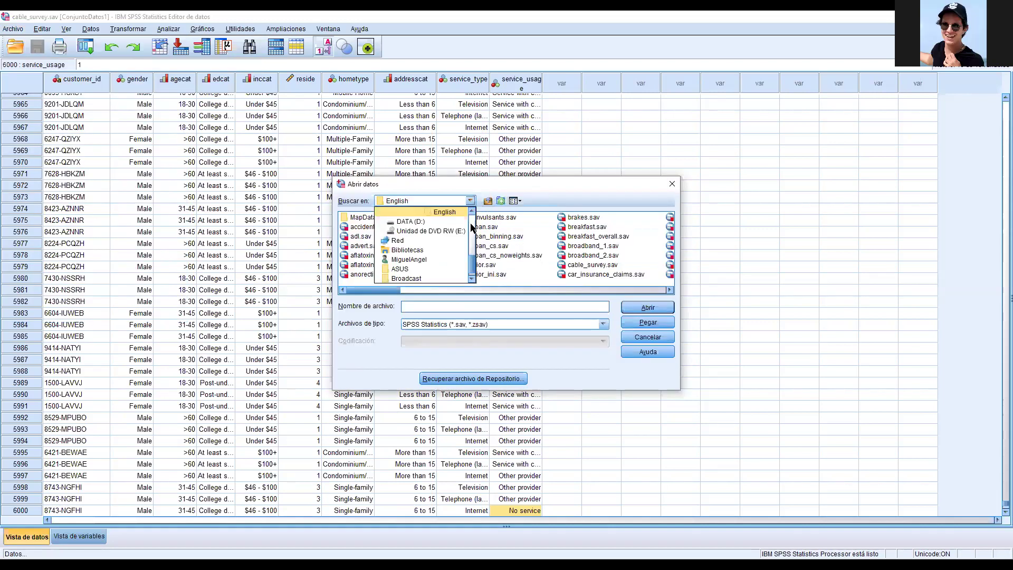
{"action": "left_click", "coordinate": [471, 225]}
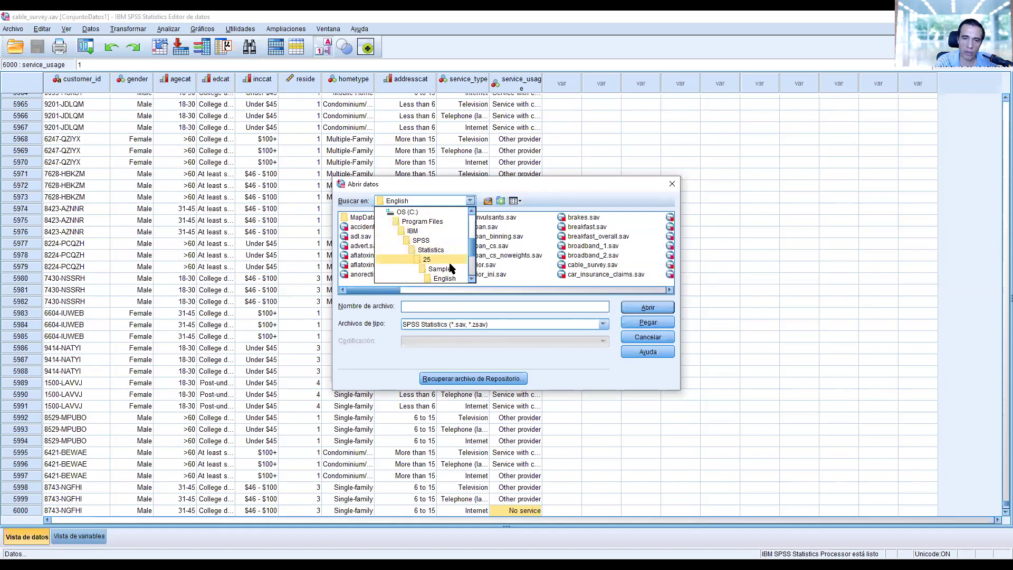
{"action": "left_click", "coordinate": [471, 281]}
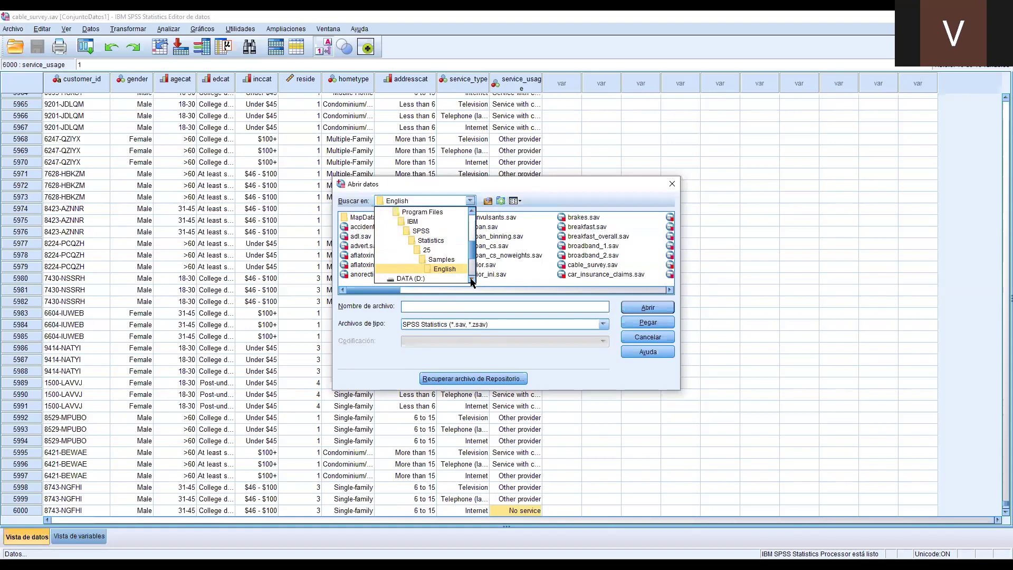
{"action": "left_click", "coordinate": [410, 182]}
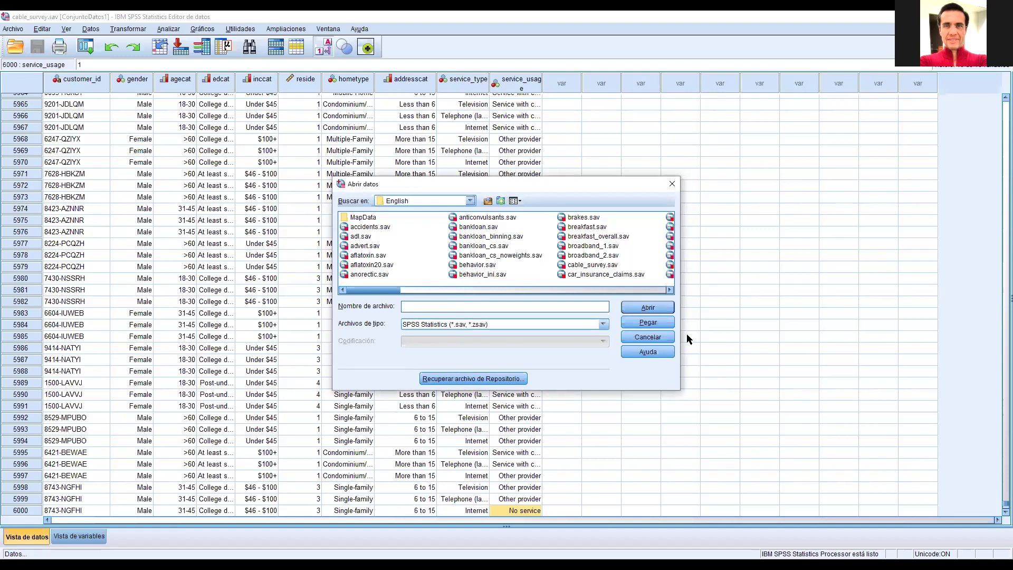
{"action": "left_click", "coordinate": [670, 337]}
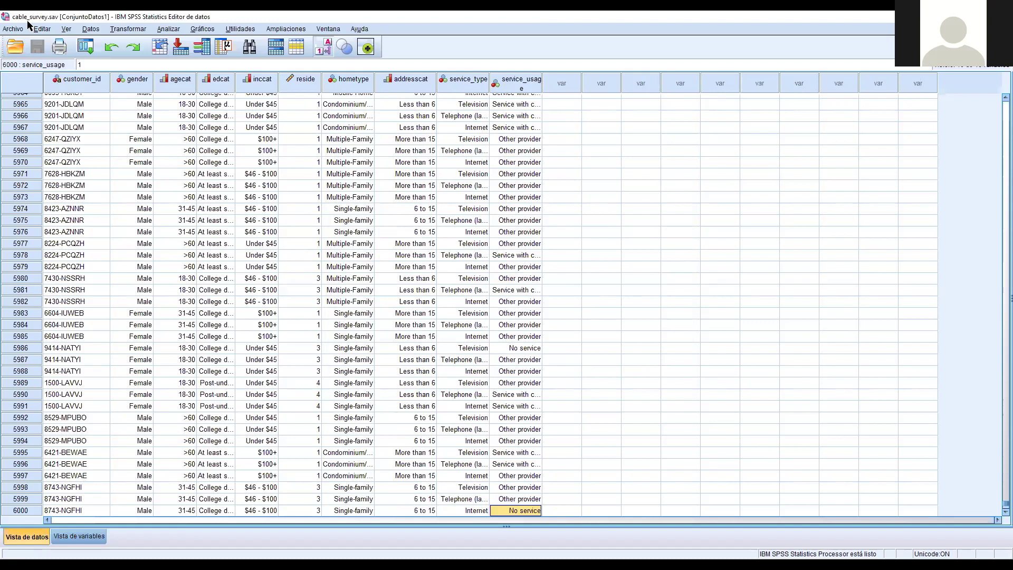
Bring the dialog for opening data up again, show where OS (C:) and Program Files sit among the locations, and cancel
{"action": "left_click", "coordinate": [14, 49]}
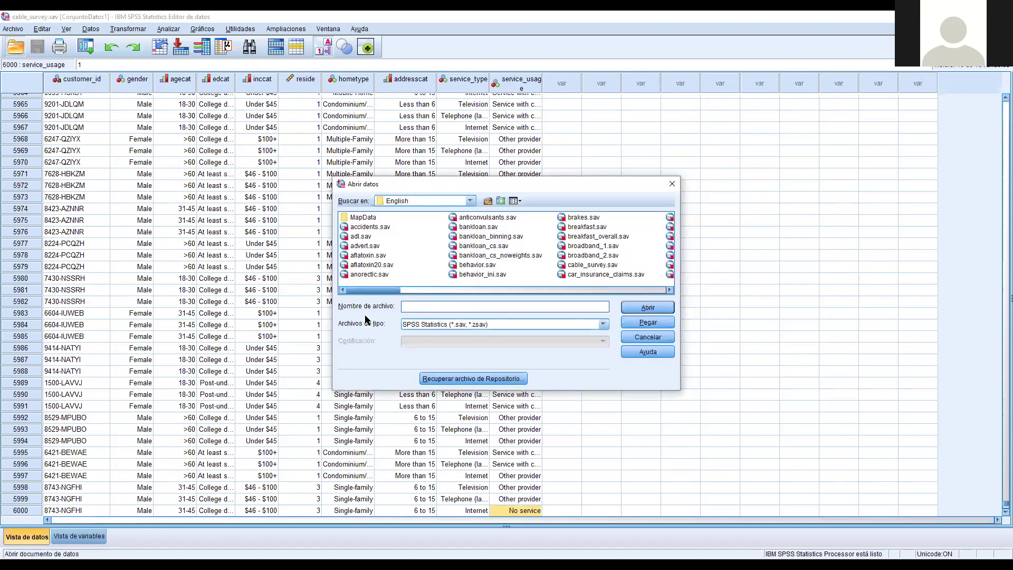
{"action": "left_click", "coordinate": [470, 201]}
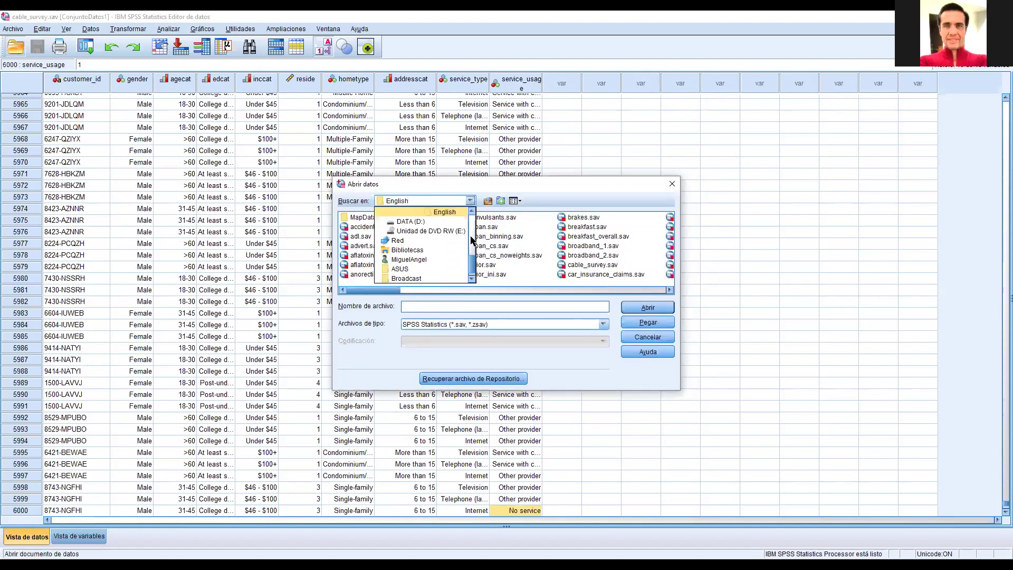
{"action": "left_click_drag", "start_coordinate": [473, 262], "coordinate": [473, 238]}
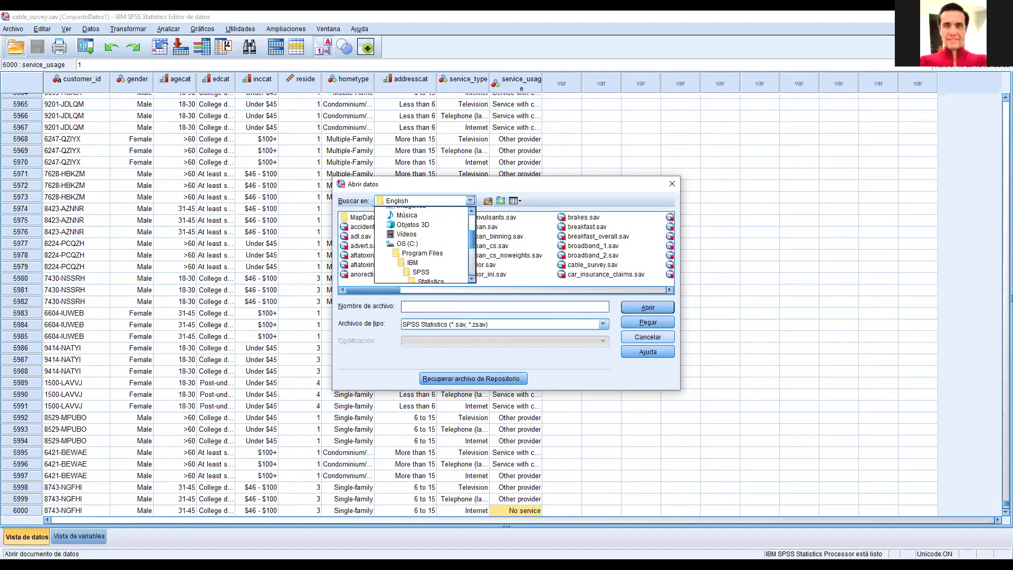
{"action": "left_click", "coordinate": [647, 337]}
Review the full location path OS (C:), Program Files, IBM, SPSS, Statistics, 25, Samples, English for opening data, and dismiss the dialog
{"action": "left_click", "coordinate": [12, 29]}
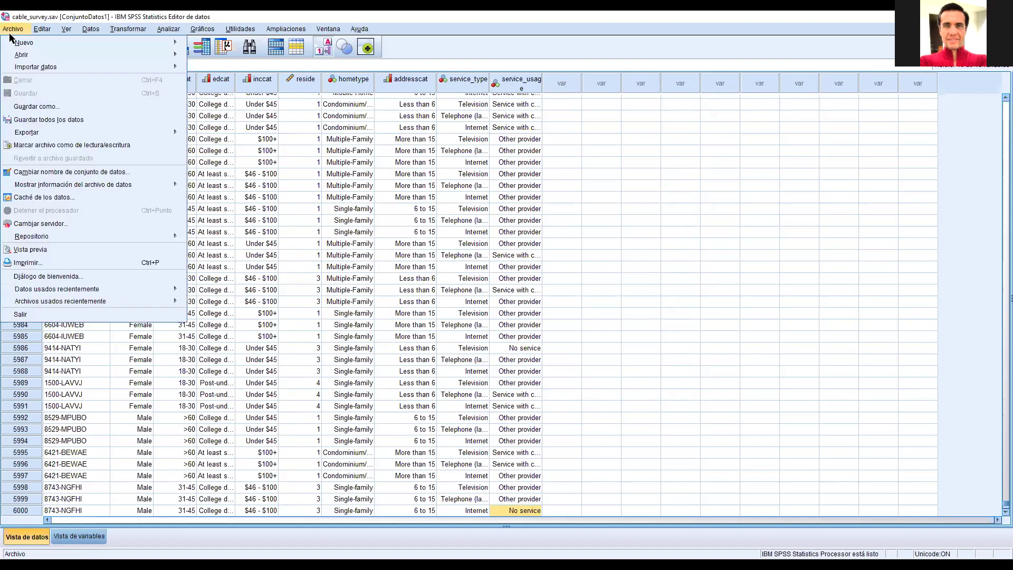
{"action": "mouse_move", "coordinate": [20, 55]}
{"action": "left_click", "coordinate": [206, 57]}
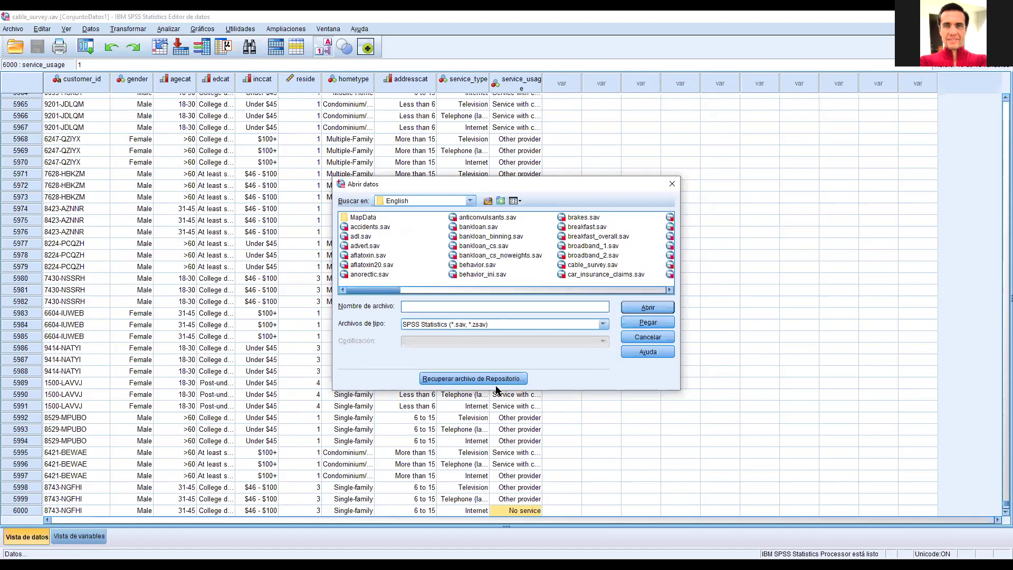
{"action": "left_click", "coordinate": [470, 201]}
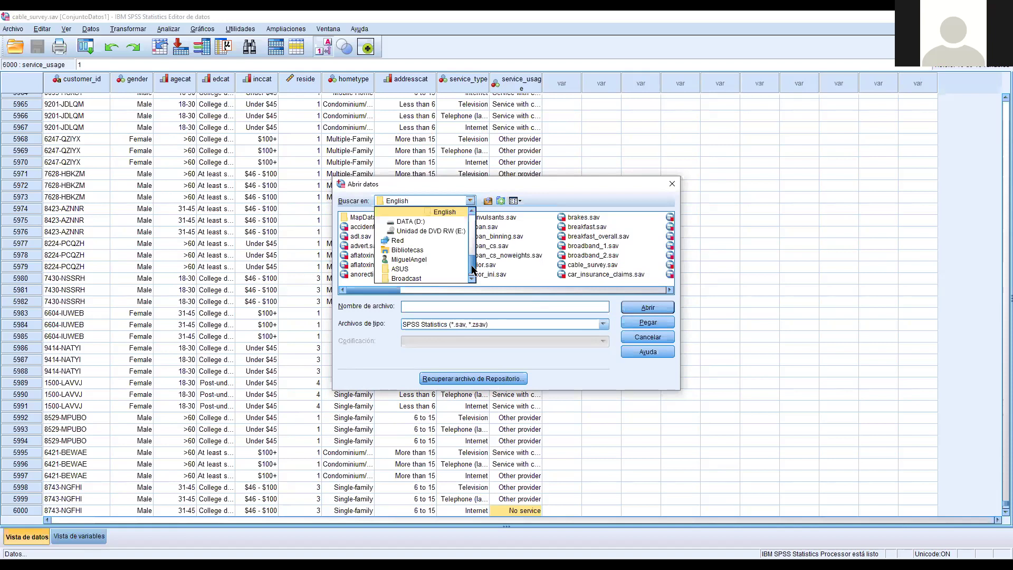
{"action": "left_click_drag", "start_coordinate": [472, 269], "coordinate": [472, 248]}
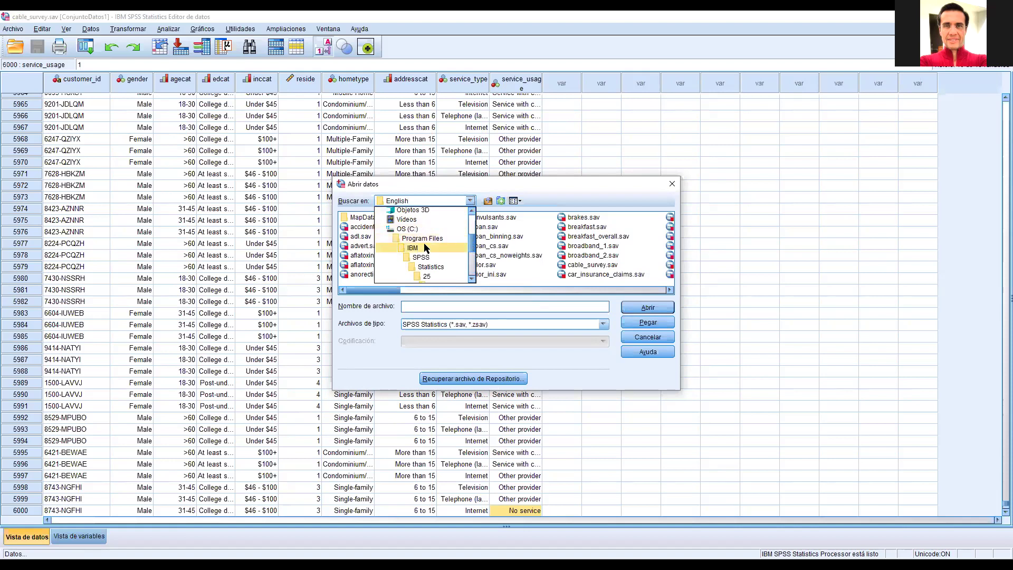
{"action": "left_click", "coordinate": [472, 279]}
{"action": "left_click", "coordinate": [471, 279]}
{"action": "left_click", "coordinate": [472, 279]}
{"action": "left_click", "coordinate": [471, 279]}
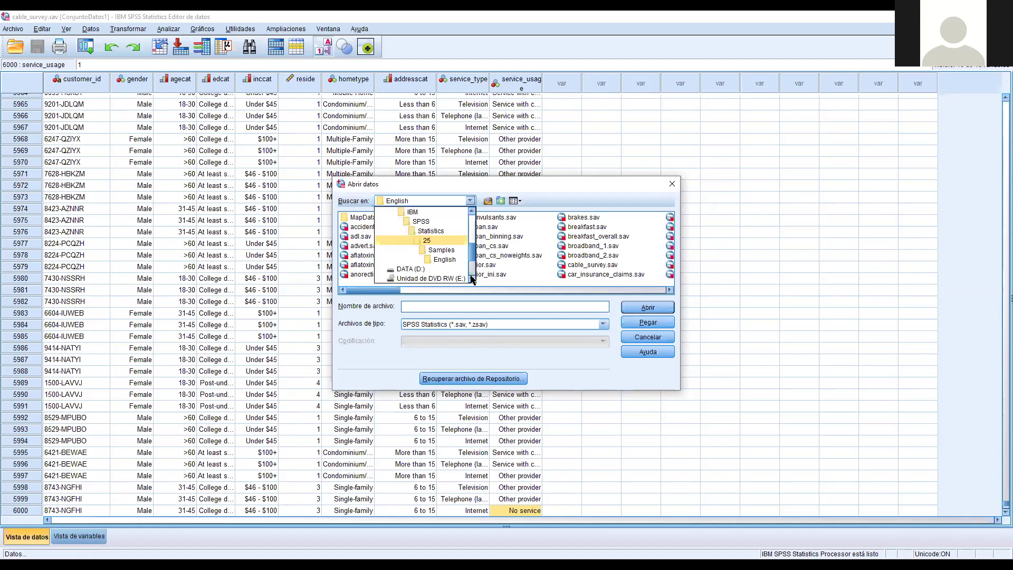
{"action": "left_click", "coordinate": [655, 338]}
{"action": "left_click", "coordinate": [654, 338]}
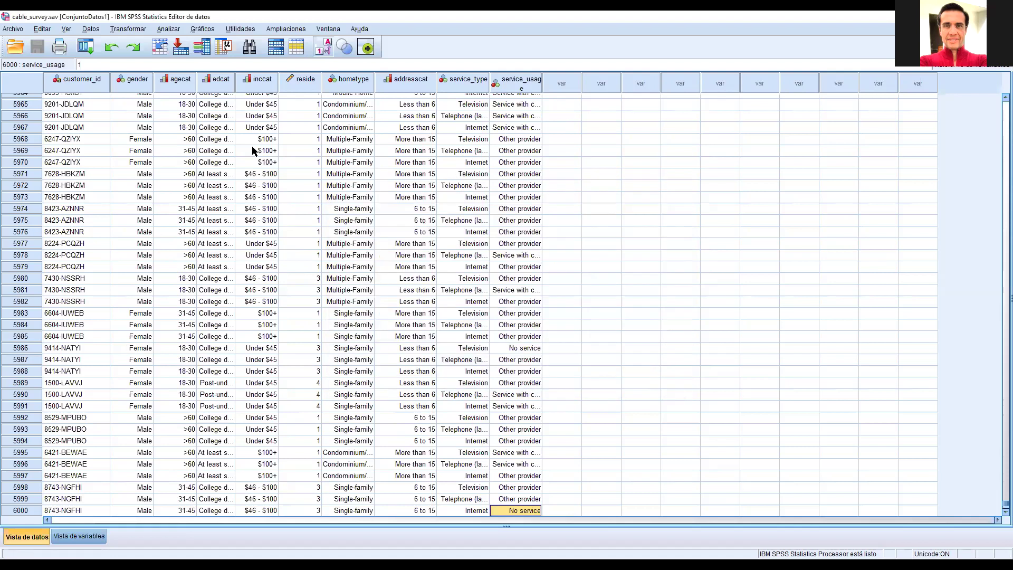
Switch the data view repeatedly between value labels and numeric codes to compare how the survey answers are coded
{"action": "left_click", "coordinate": [337, 59]}
{"action": "left_click", "coordinate": [337, 59]}
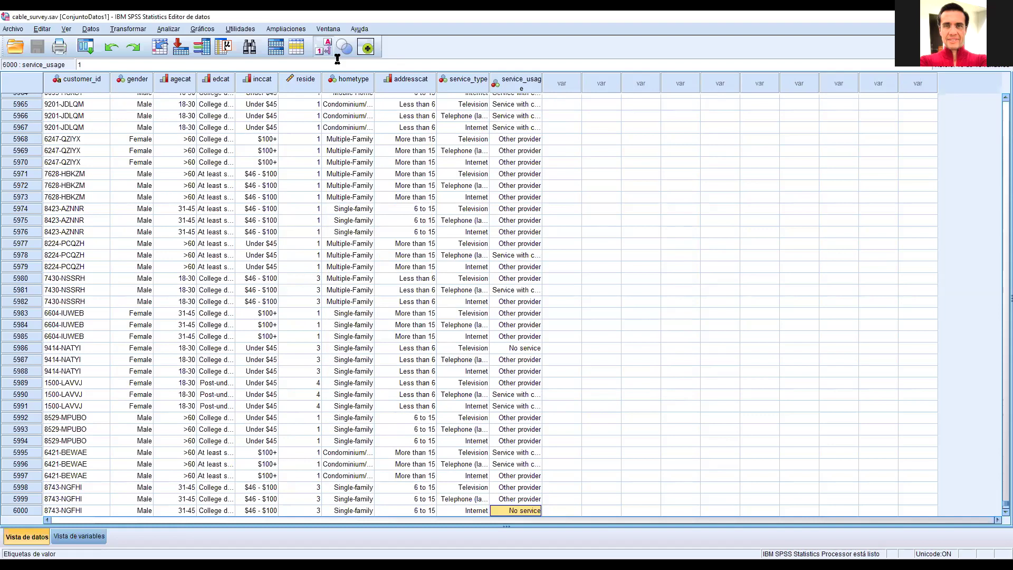
{"action": "left_click", "coordinate": [337, 60]}
{"action": "left_click", "coordinate": [337, 59]}
{"action": "left_click", "coordinate": [337, 59]}
{"action": "left_click", "coordinate": [337, 59]}
{"action": "left_click", "coordinate": [337, 59]}
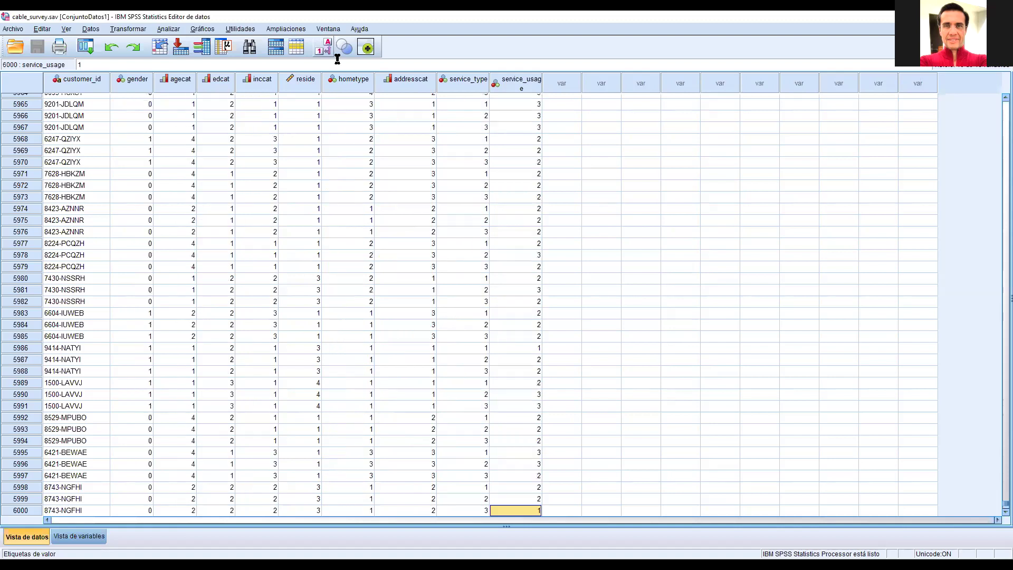
{"action": "left_click", "coordinate": [337, 59]}
{"action": "left_click", "coordinate": [337, 59]}
{"action": "left_click", "coordinate": [337, 59]}
{"action": "left_click", "coordinate": [337, 59]}
{"action": "left_click", "coordinate": [337, 59]}
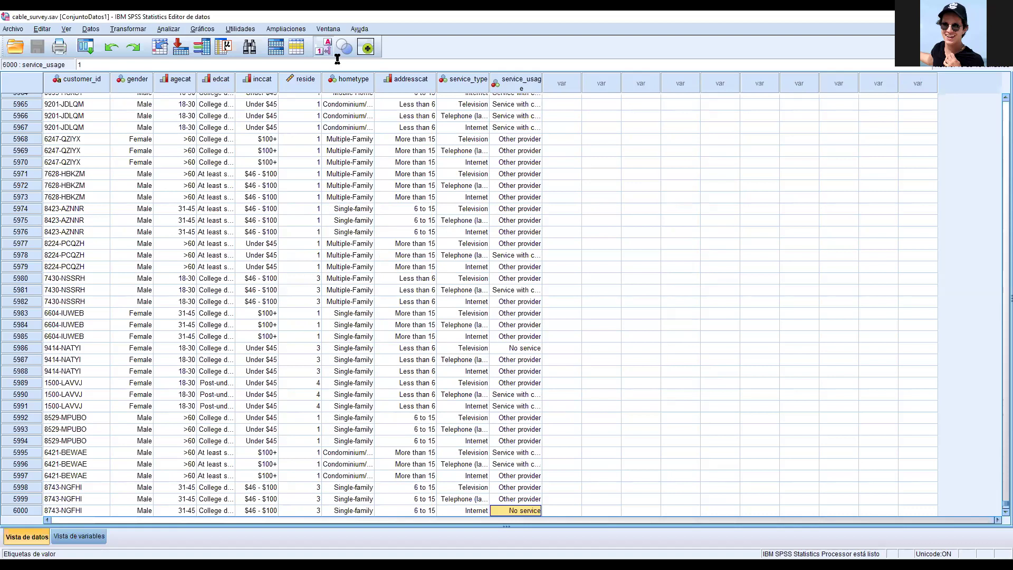
{"action": "left_click", "coordinate": [331, 52]}
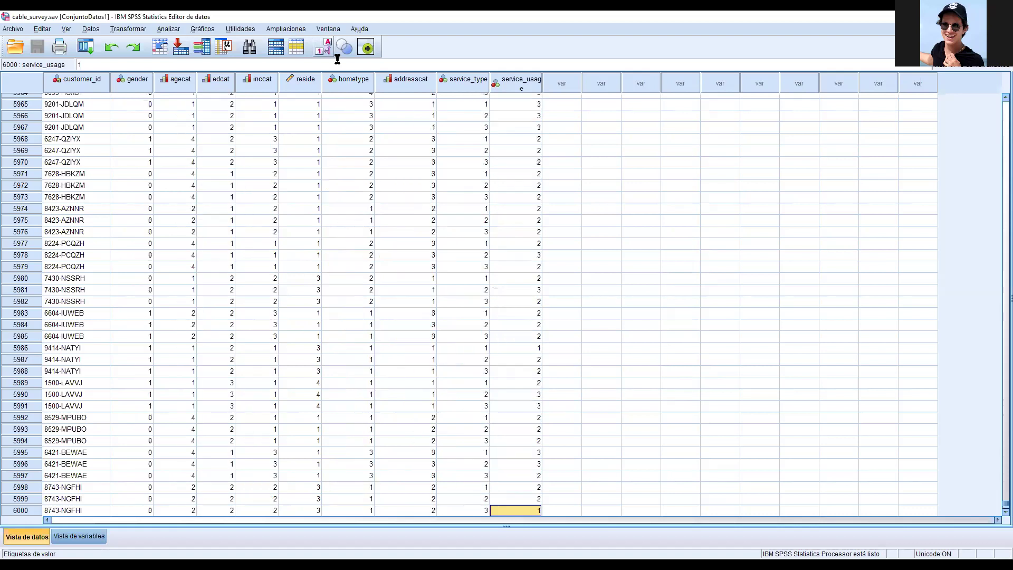
{"action": "left_click", "coordinate": [330, 52]}
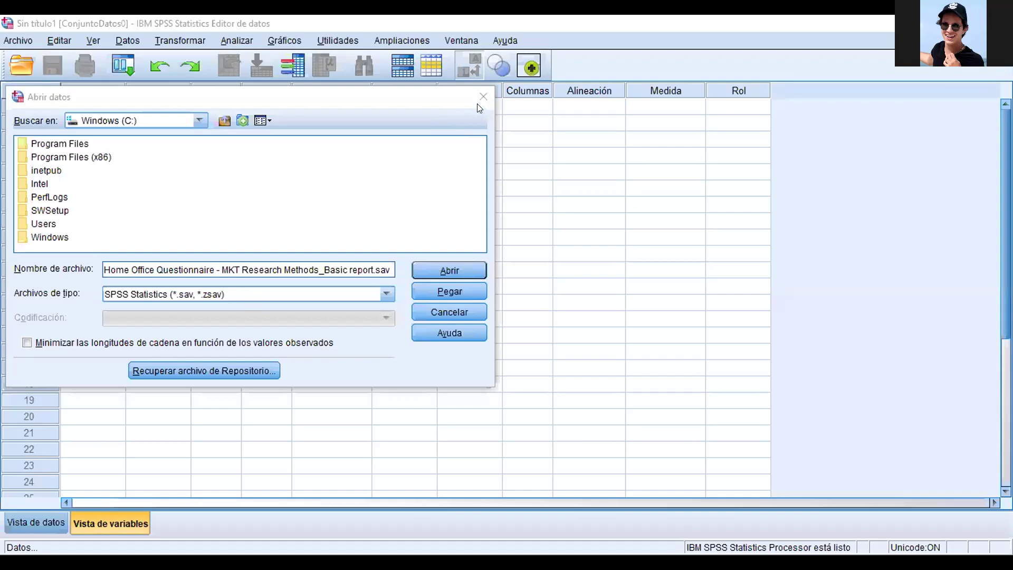
Close the pending dialog for opening data in the untitled dataset's window and bring it up afresh
{"action": "left_click", "coordinate": [482, 98]}
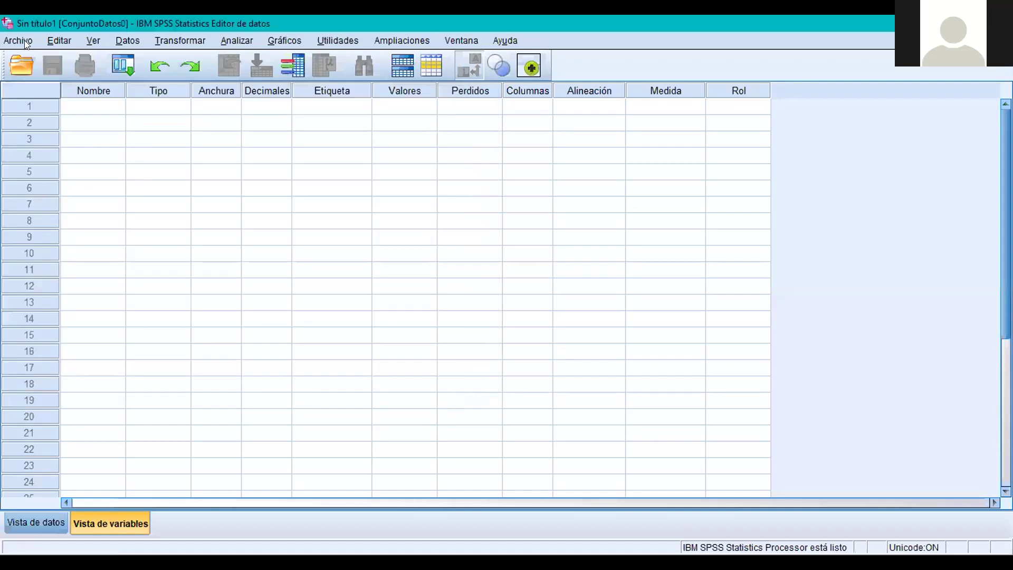
{"action": "left_click", "coordinate": [25, 42]}
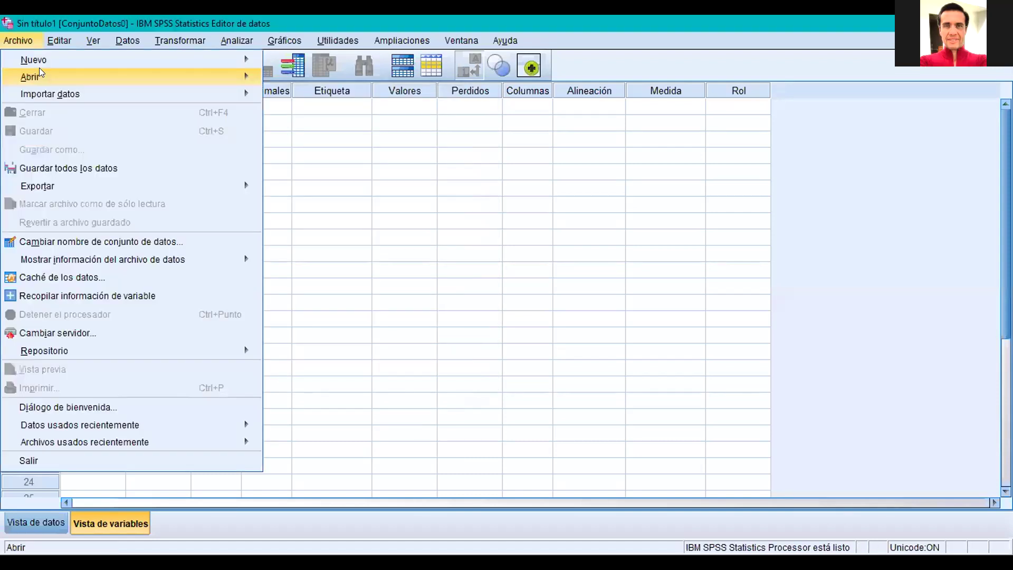
{"action": "mouse_move", "coordinate": [40, 75]}
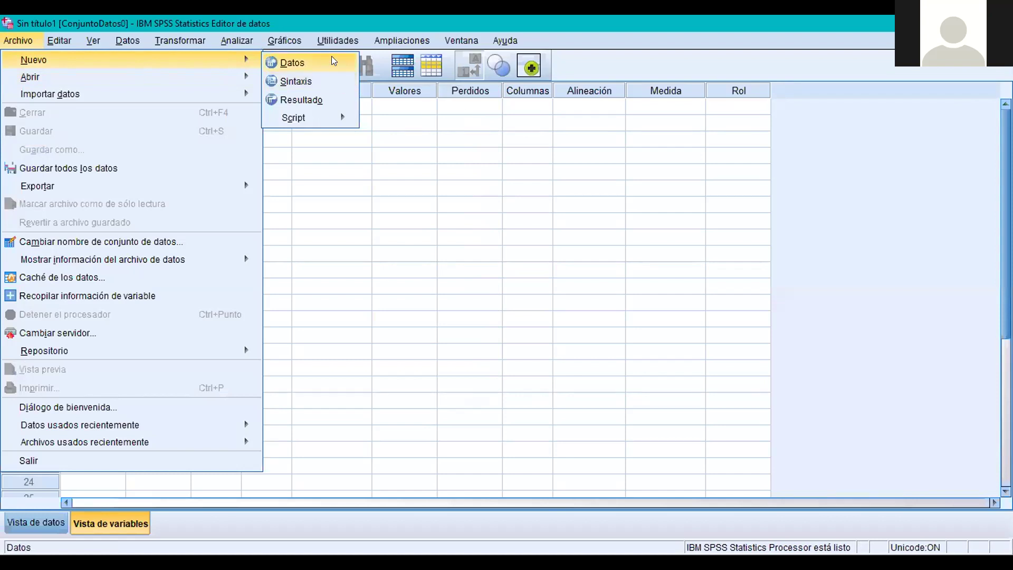
{"action": "mouse_move", "coordinate": [227, 78]}
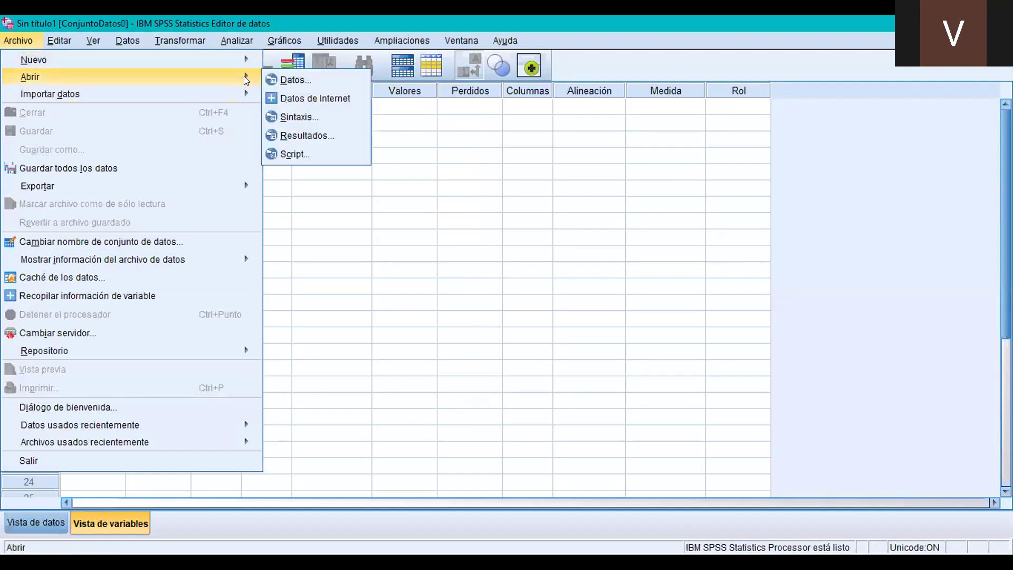
{"action": "left_click", "coordinate": [279, 80]}
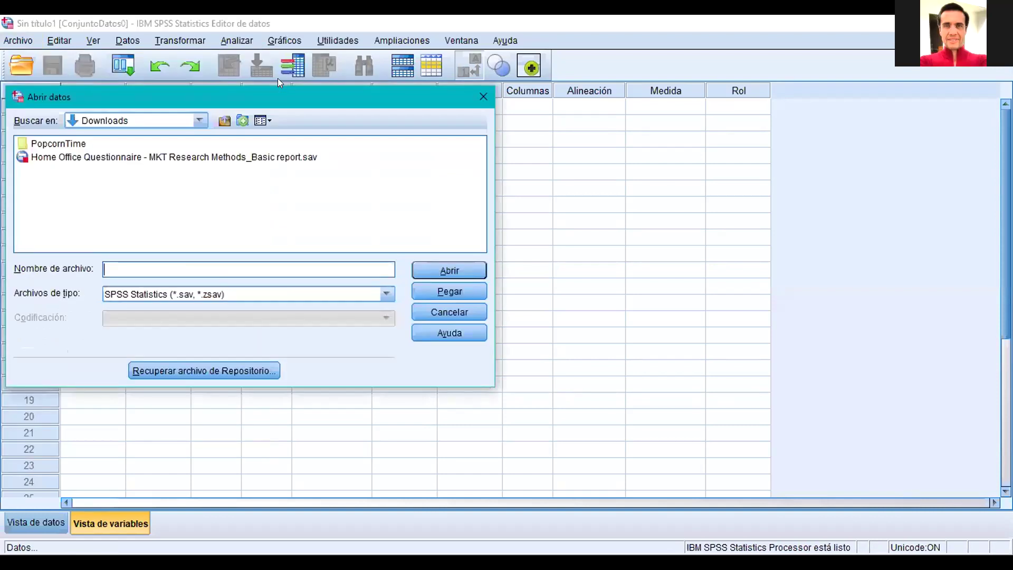
Look through the Program Files folder on Windows (C:) for the IBM folder
{"action": "left_click", "coordinate": [199, 121]}
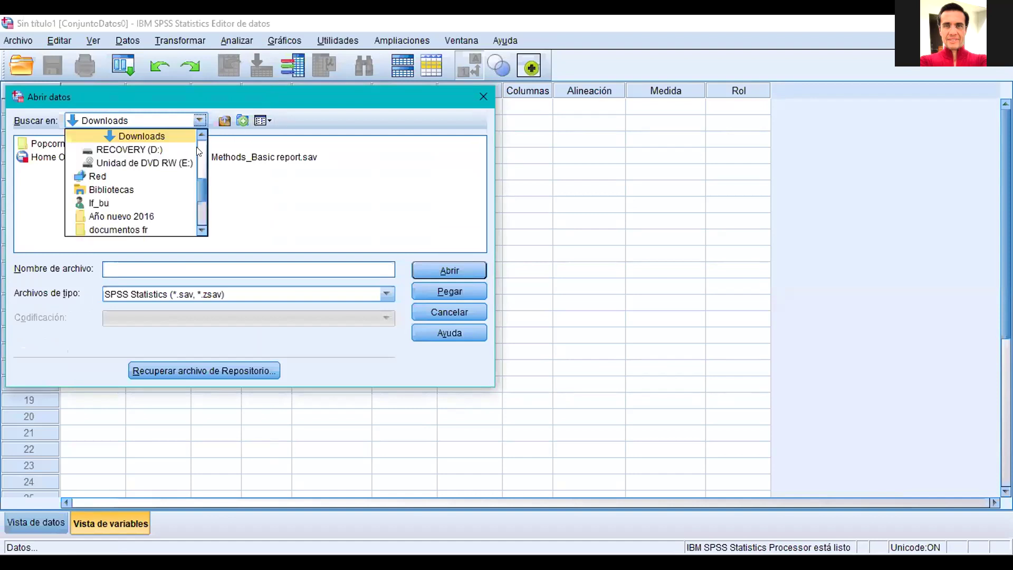
{"action": "mouse_move", "coordinate": [201, 187]}
{"action": "left_mouse_down"}
{"action": "mouse_move", "coordinate": [201, 149]}
{"action": "mouse_move", "coordinate": [203, 167]}
{"action": "left_mouse_up"}
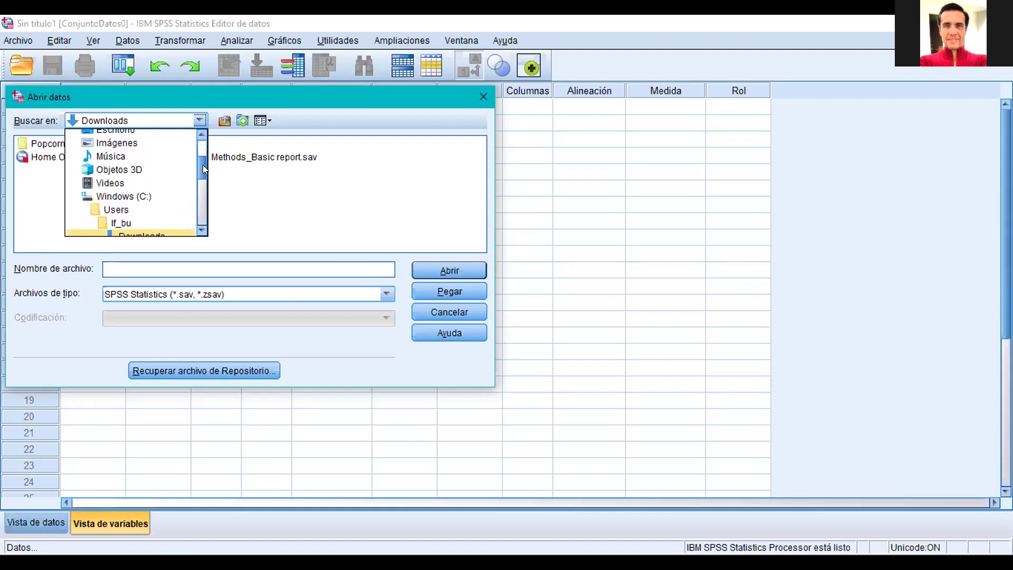
{"action": "left_click", "coordinate": [127, 196]}
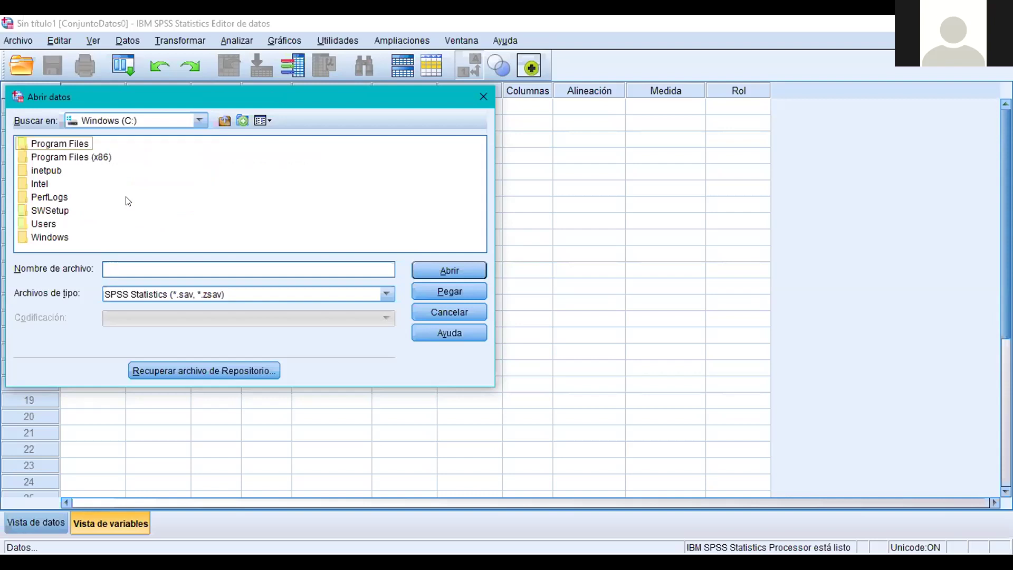
{"action": "double_click", "coordinate": [74, 143]}
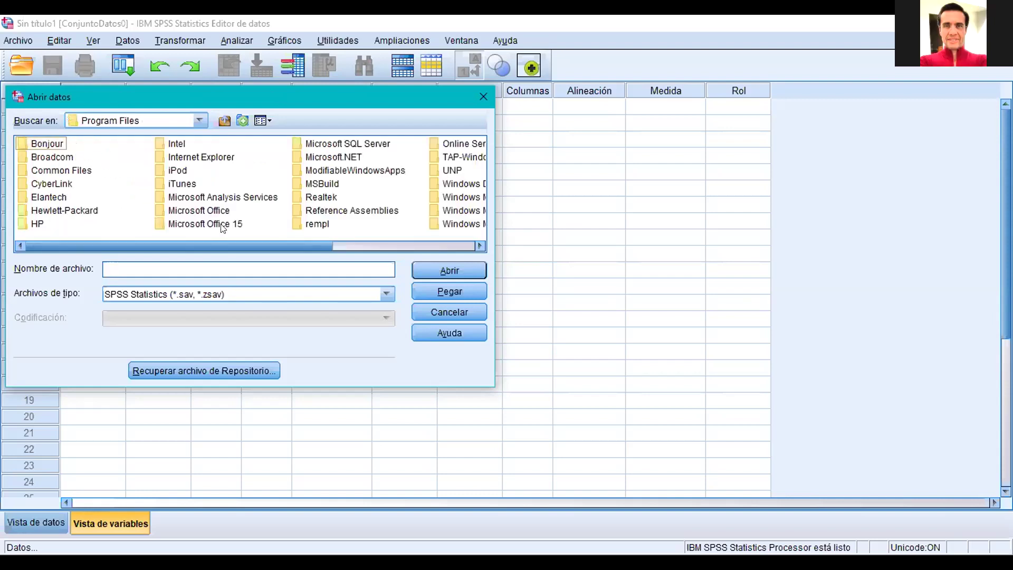
{"action": "left_click_drag", "start_coordinate": [256, 244], "coordinate": [218, 233]}
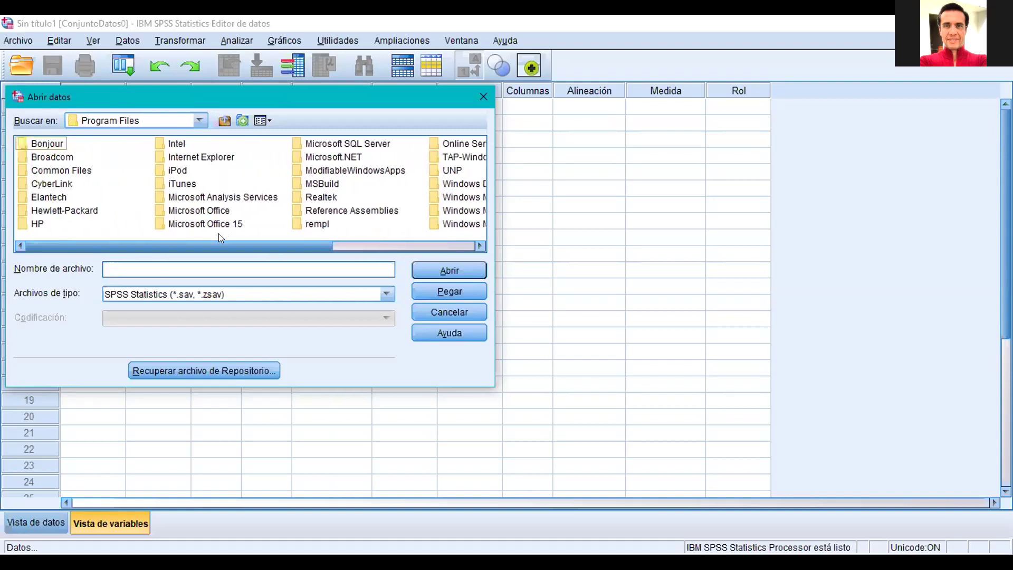
Browse from Windows (C:) through Program Files (x86), IBM, SPSS and Statistics to the 25 folder
{"action": "left_click", "coordinate": [196, 119]}
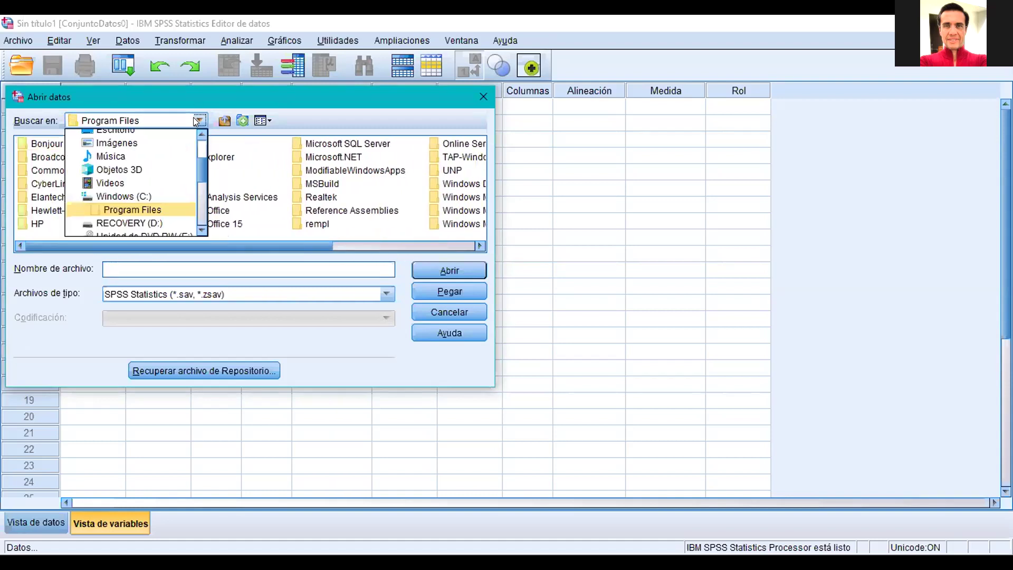
{"action": "left_click", "coordinate": [142, 196]}
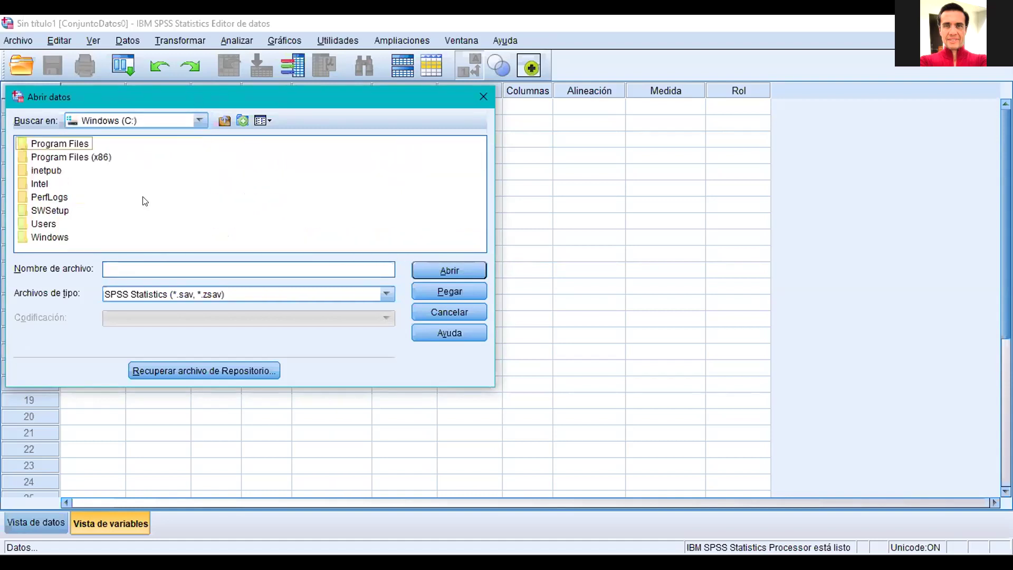
{"action": "double_click", "coordinate": [80, 159]}
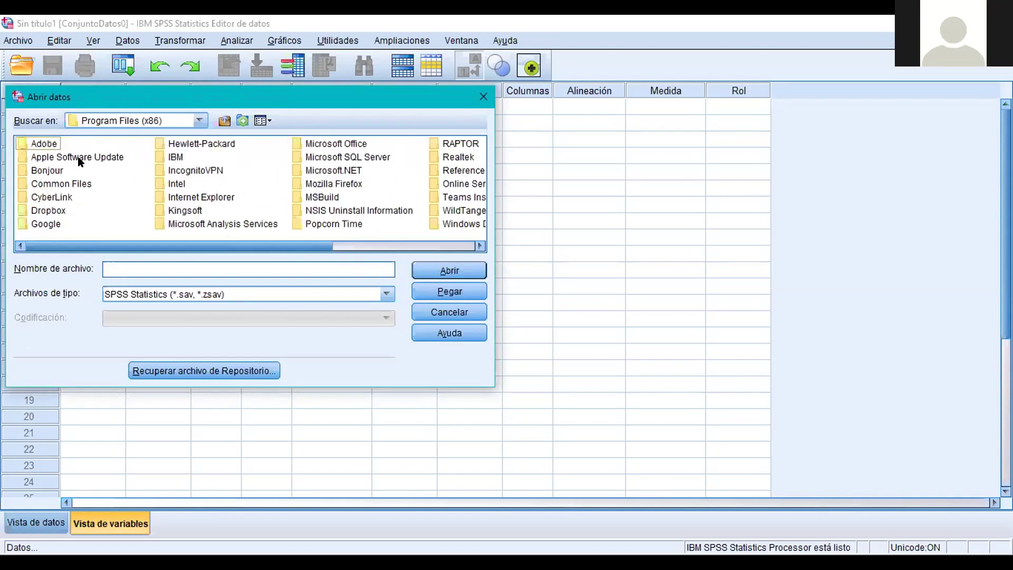
{"action": "double_click", "coordinate": [172, 156]}
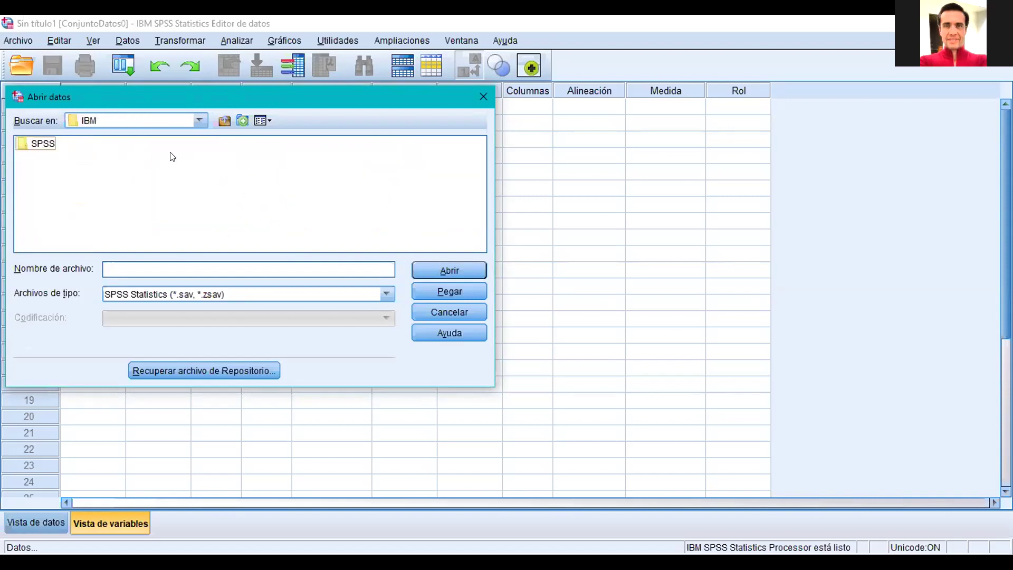
{"action": "double_click", "coordinate": [42, 144]}
{"action": "double_click", "coordinate": [41, 145]}
{"action": "double_click", "coordinate": [27, 145]}
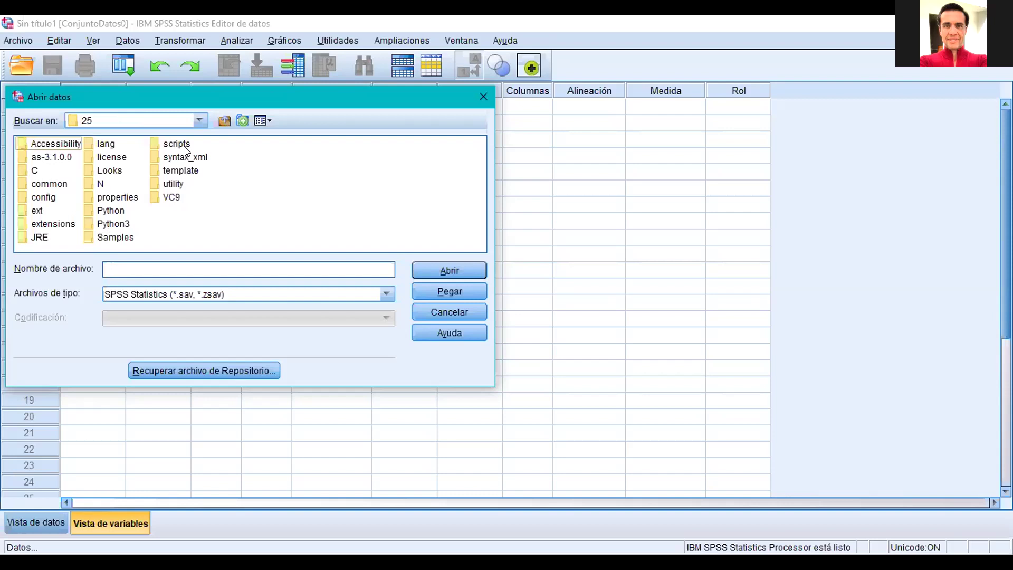
Open the sample dataset cable_survey.sav from the English folder inside Samples
{"action": "double_click", "coordinate": [115, 237]}
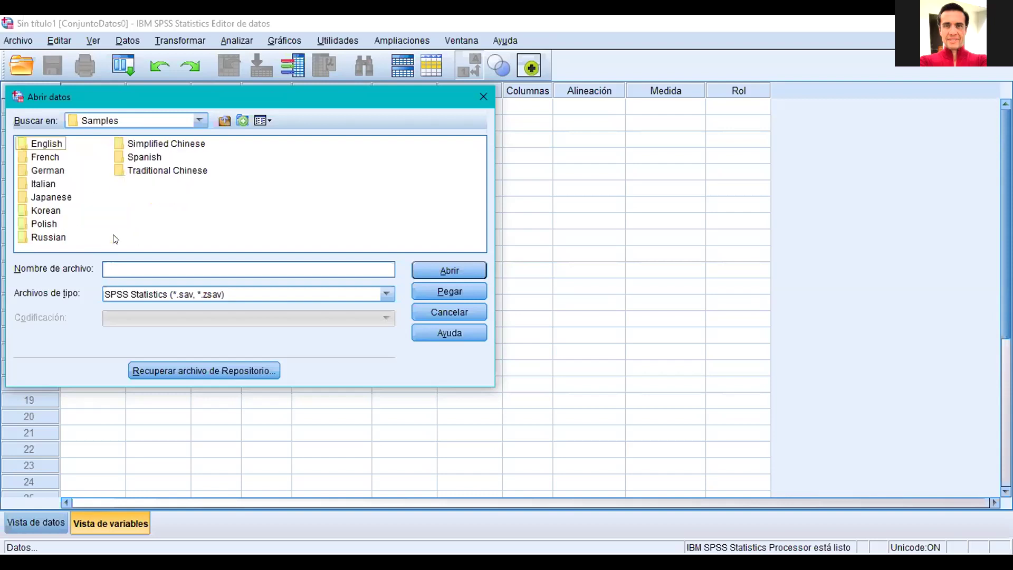
{"action": "double_click", "coordinate": [50, 145]}
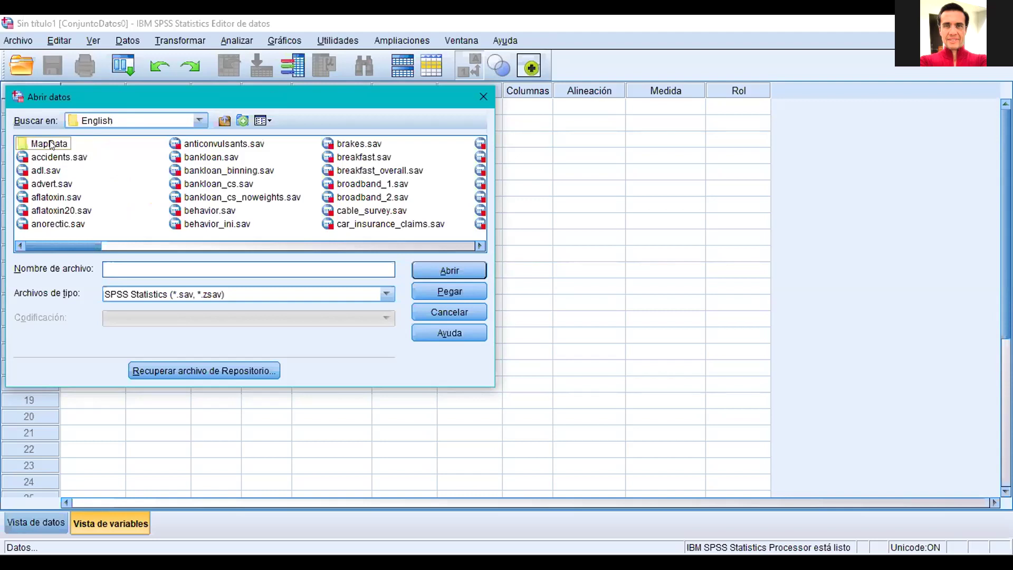
{"action": "left_click_drag", "start_coordinate": [67, 244], "coordinate": [102, 245]}
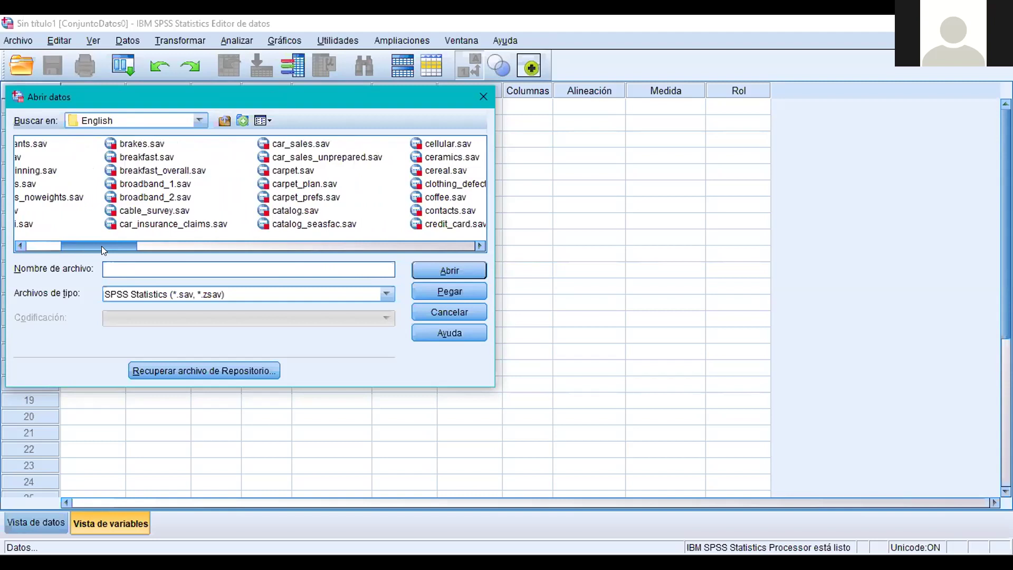
{"action": "double_click", "coordinate": [145, 211]}
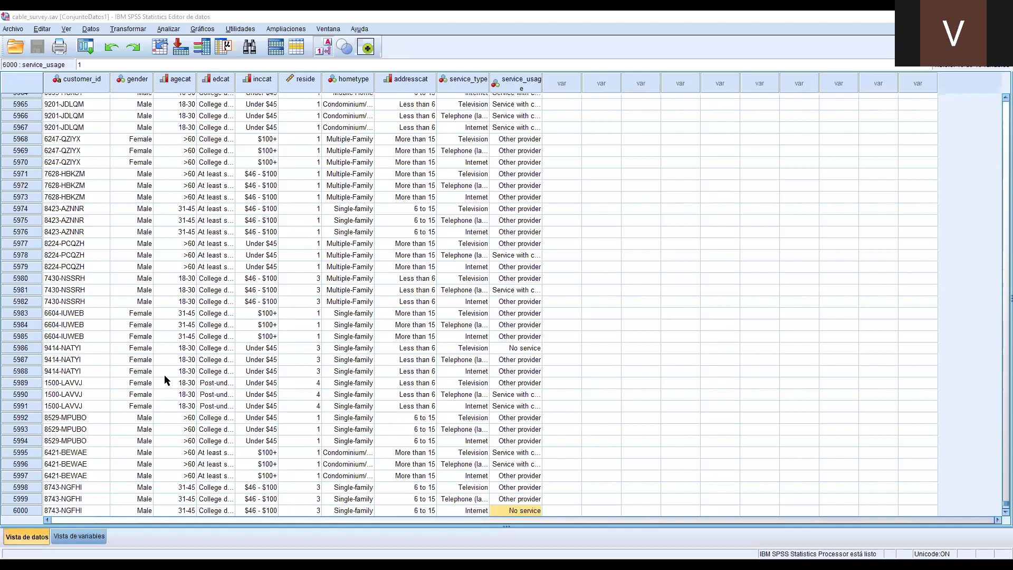
Return from the last records of cable_survey.sav to the customer_id cell of the first record
{"action": "scroll", "coordinate": [140, 384], "scroll_direction": "up", "scroll_amount": 20}
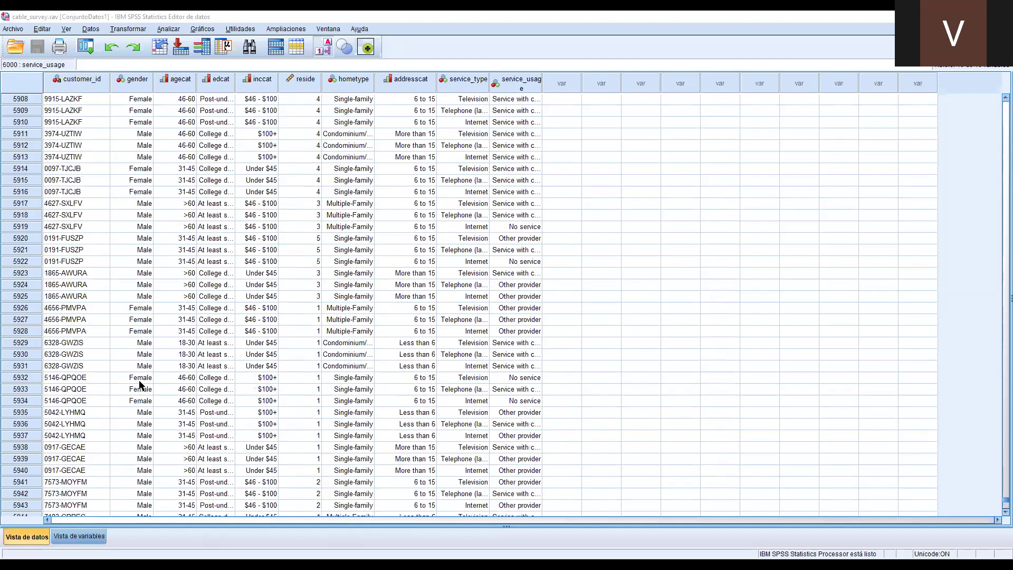
{"action": "left_click", "coordinate": [37, 330]}
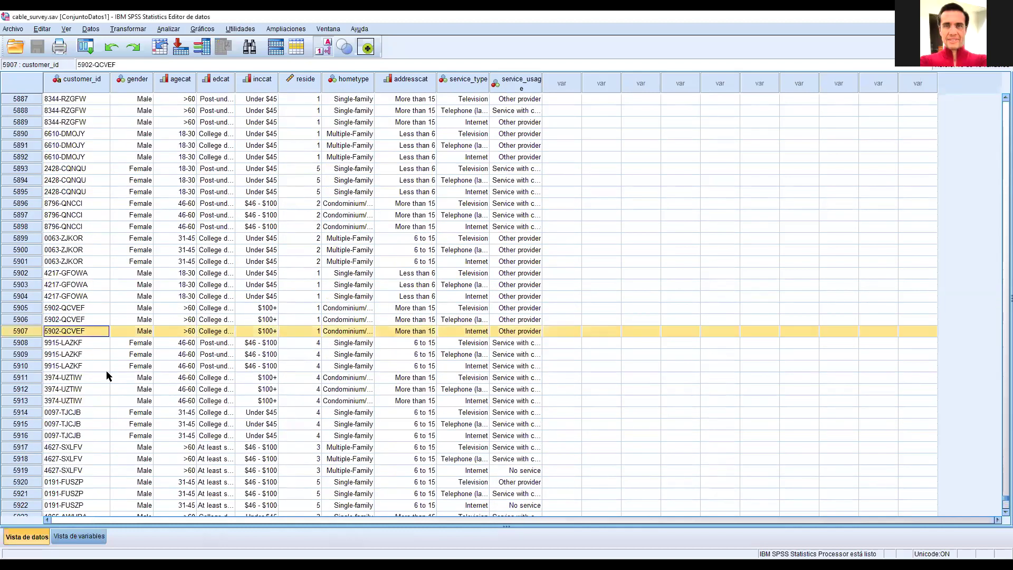
{"action": "key", "text": "ctrl+Home"}
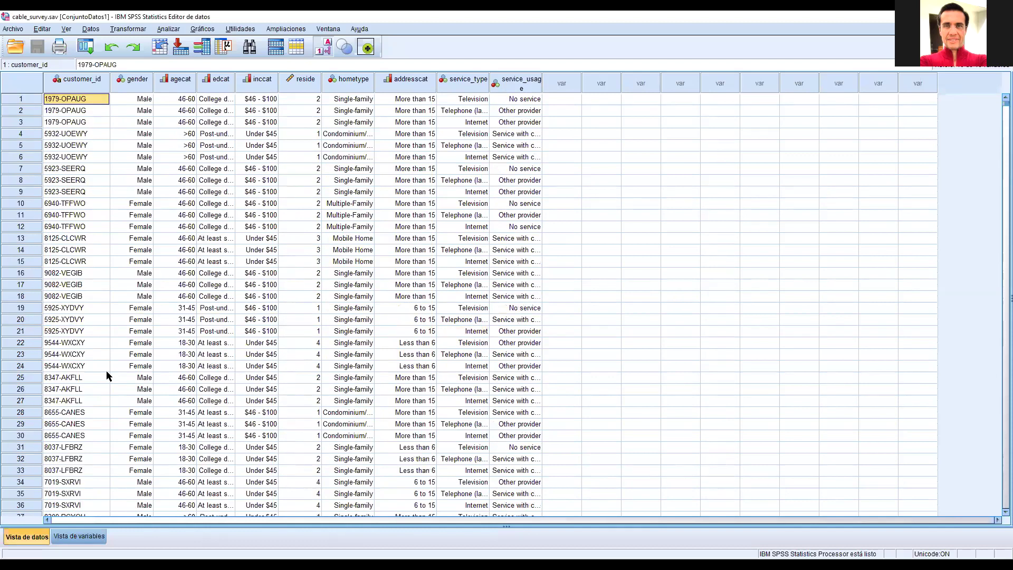
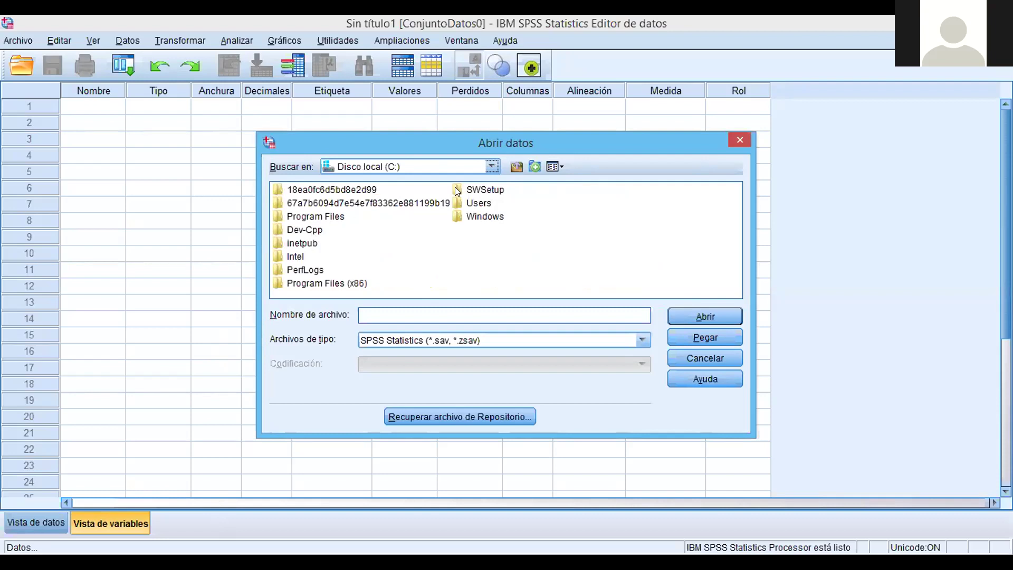
On Disco local (C:), browse through Program Files (x86), IBM, SPSS and Statistics to the 25 folder
{"action": "double_click", "coordinate": [316, 283]}
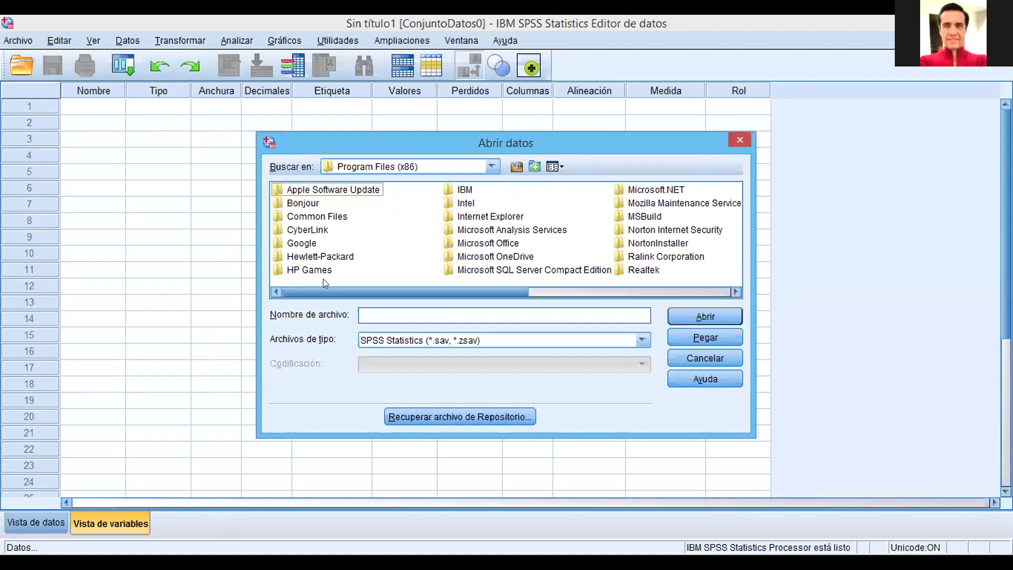
{"action": "double_click", "coordinate": [465, 189]}
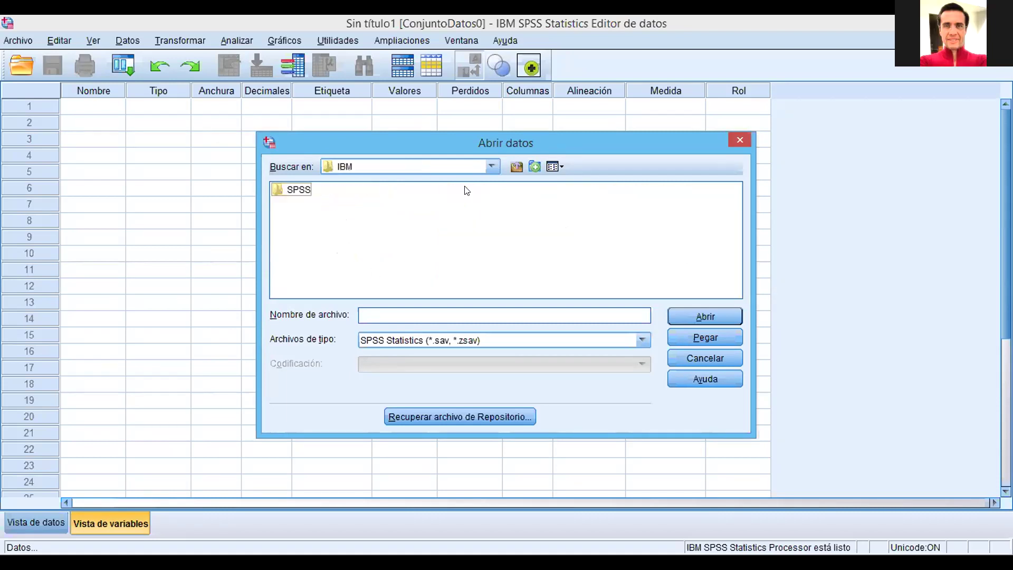
{"action": "double_click", "coordinate": [299, 190]}
{"action": "double_click", "coordinate": [298, 191]}
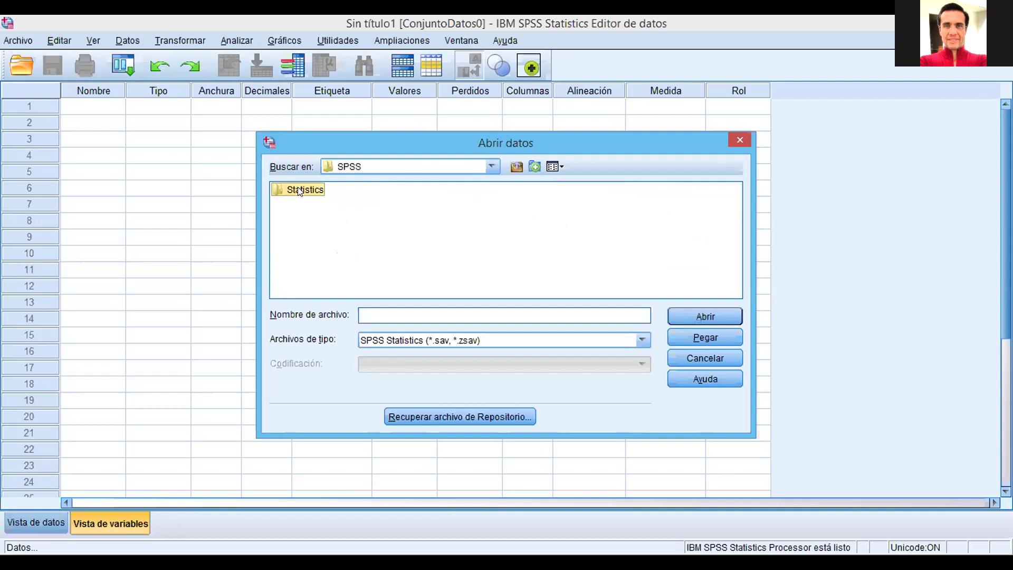
{"action": "double_click", "coordinate": [285, 189]}
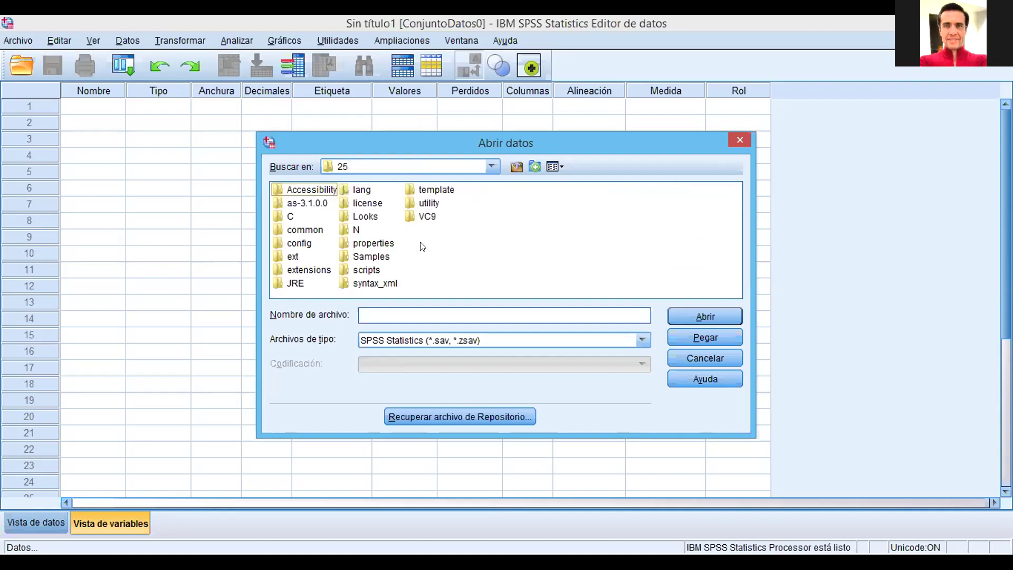
Go into Samples, then English, and open cable_survey.sav
{"action": "double_click", "coordinate": [374, 258]}
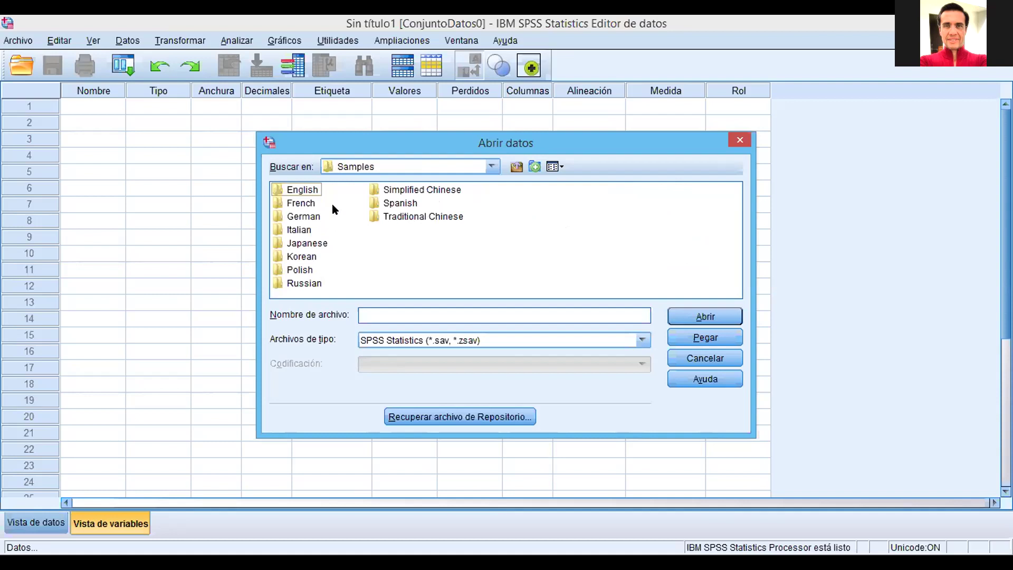
{"action": "double_click", "coordinate": [311, 189]}
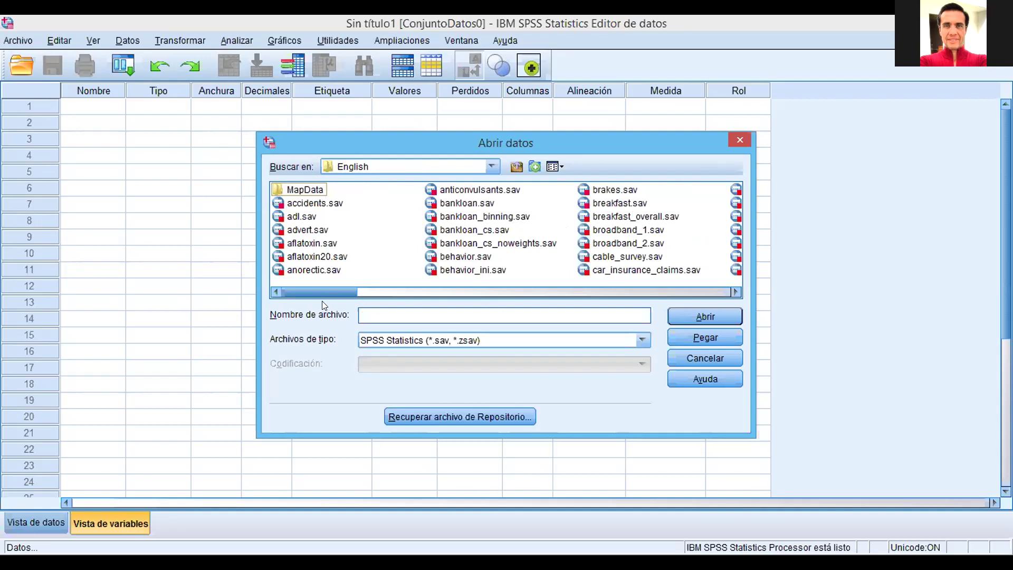
{"action": "double_click", "coordinate": [621, 259]}
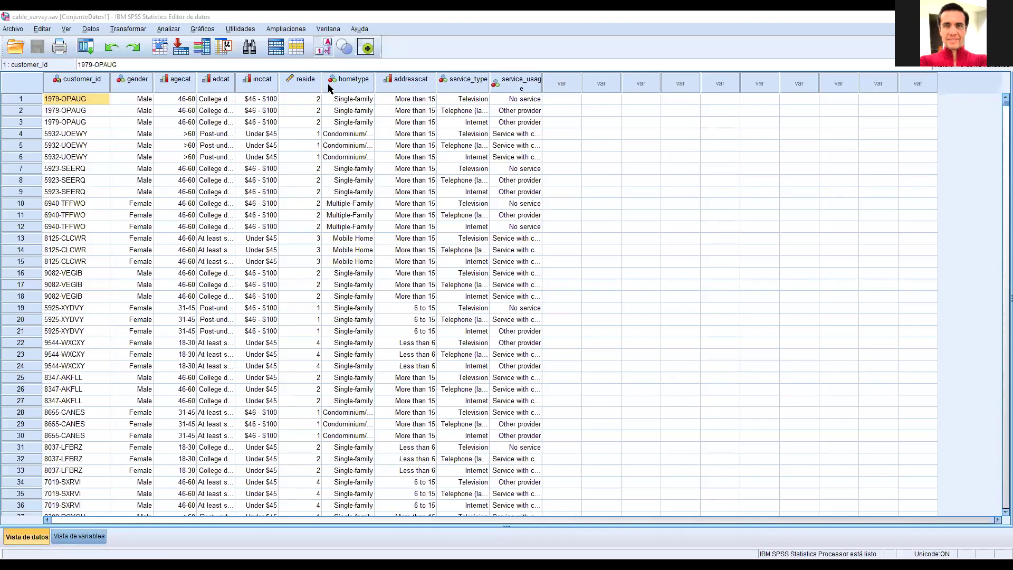
Toggle the cable_survey.sav records between numeric codes and value labels twice, ending on the labels
{"action": "left_click", "coordinate": [323, 47]}
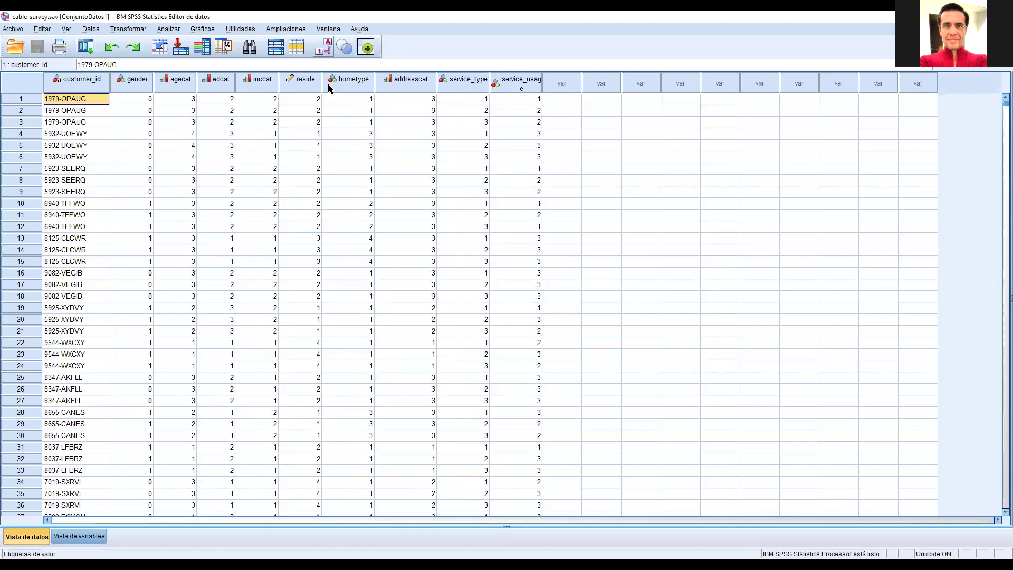
{"action": "left_click", "coordinate": [323, 47]}
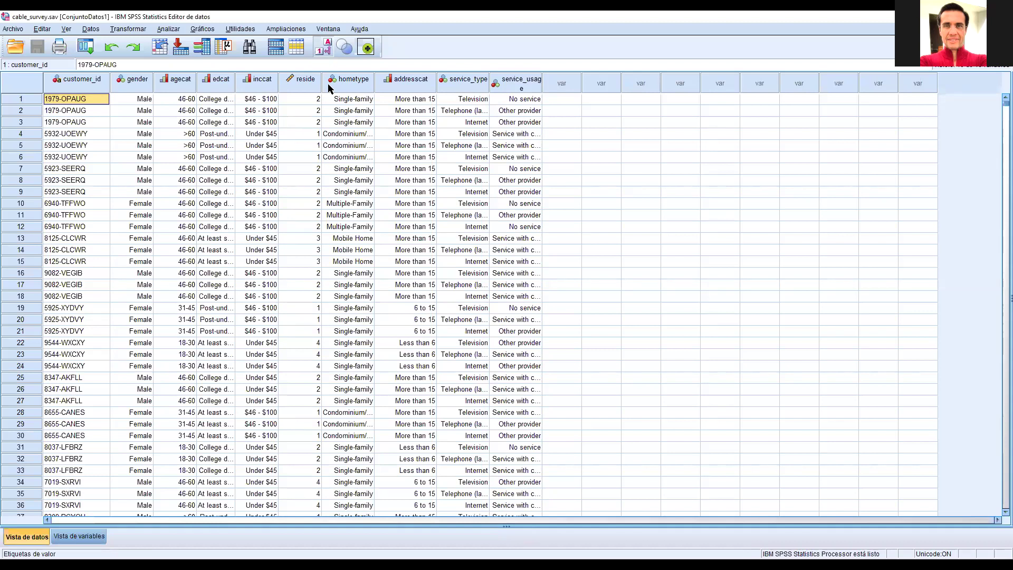
{"action": "left_click", "coordinate": [323, 47]}
{"action": "left_click", "coordinate": [323, 47]}
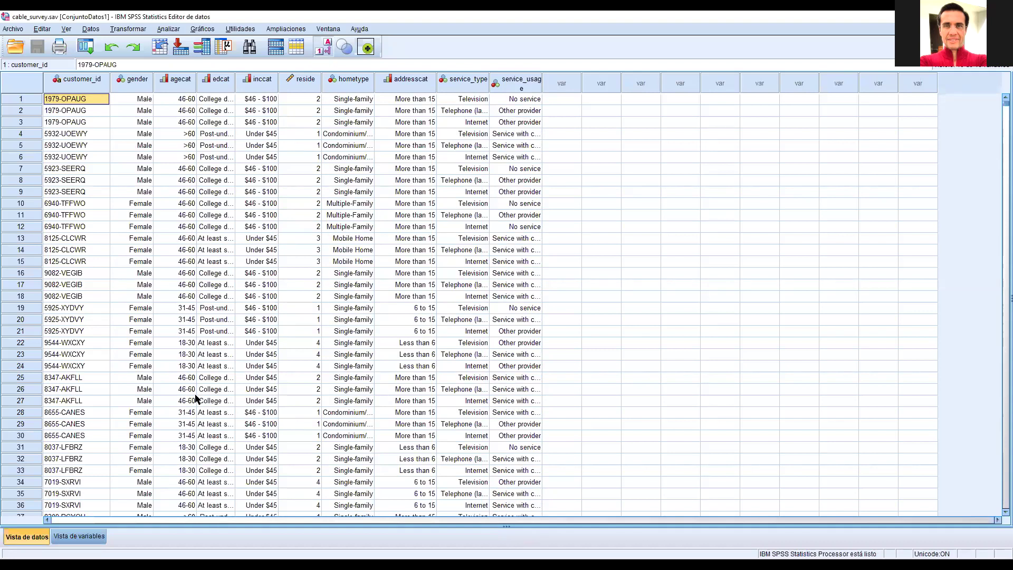
Show the variable definitions and widen the Etiqueta, Nombre and Valores columns until their contents are readable
{"action": "left_click", "coordinate": [78, 538]}
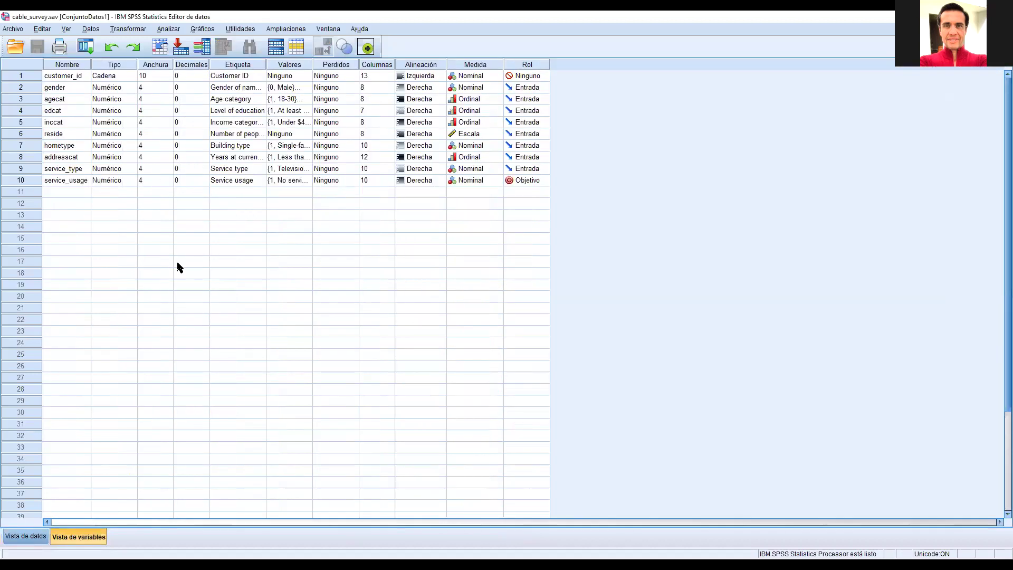
{"action": "left_click_drag", "start_coordinate": [266, 65], "coordinate": [327, 65]}
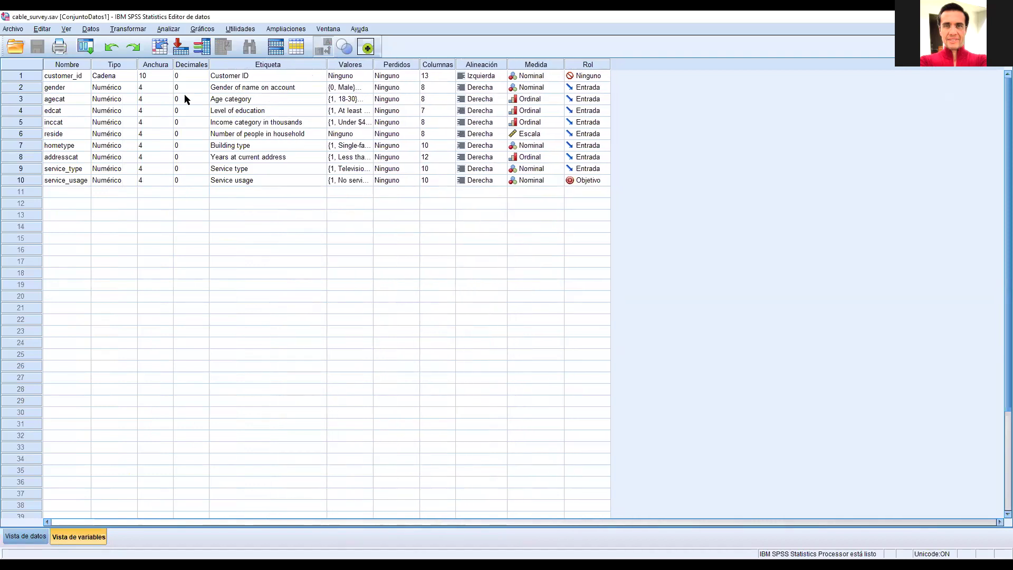
{"action": "left_click_drag", "start_coordinate": [92, 64], "coordinate": [100, 64]}
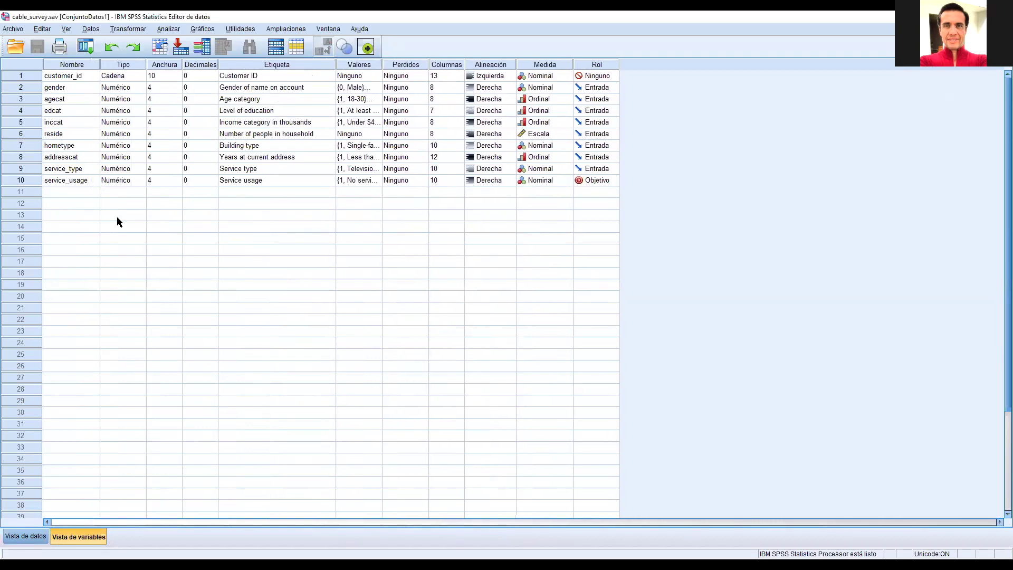
{"action": "left_click_drag", "start_coordinate": [382, 64], "coordinate": [445, 59]}
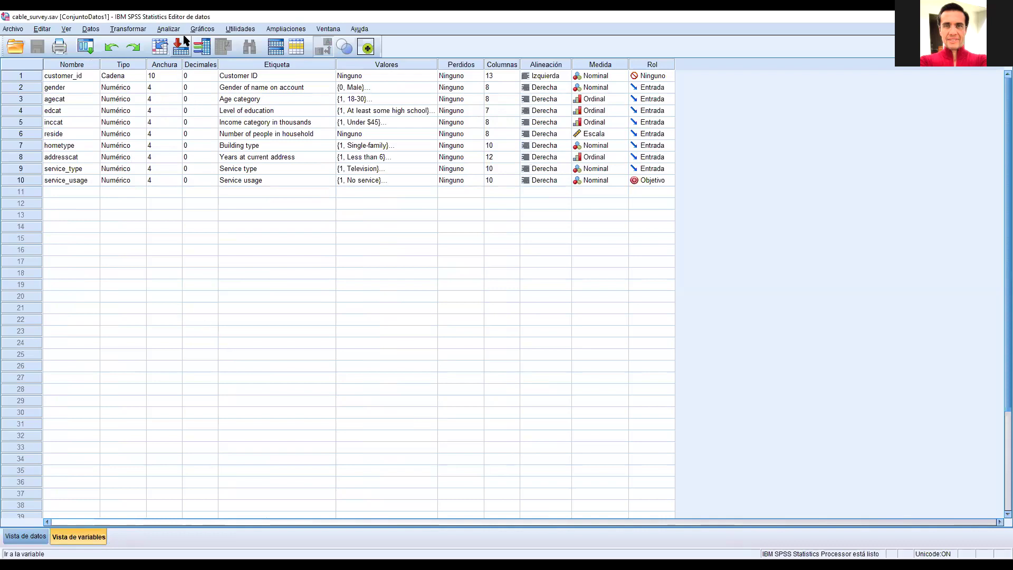
Start a Frecuencias analysis from the descriptive statistics and add the gender variable to it
{"action": "left_click", "coordinate": [170, 30]}
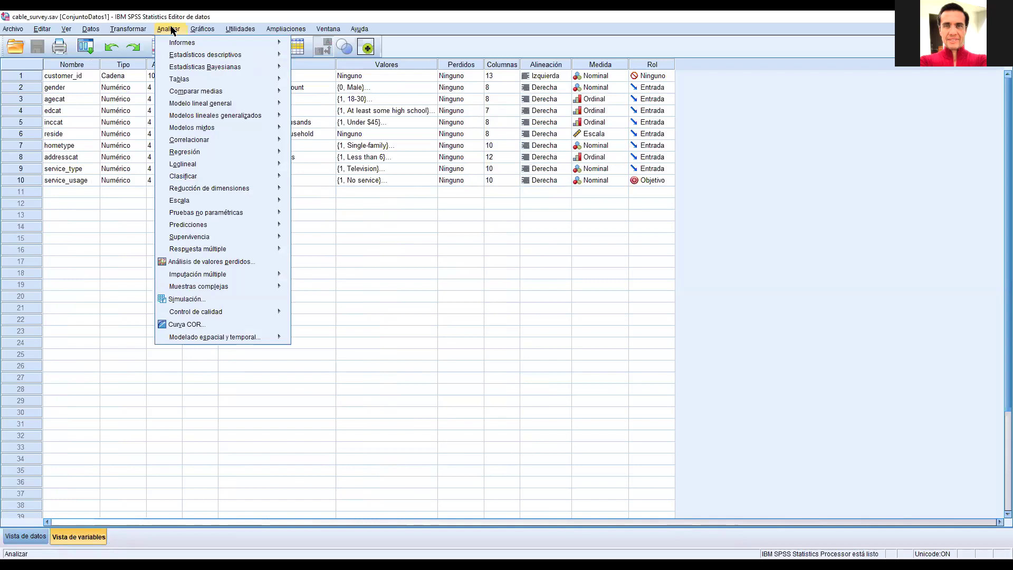
{"action": "mouse_move", "coordinate": [178, 56]}
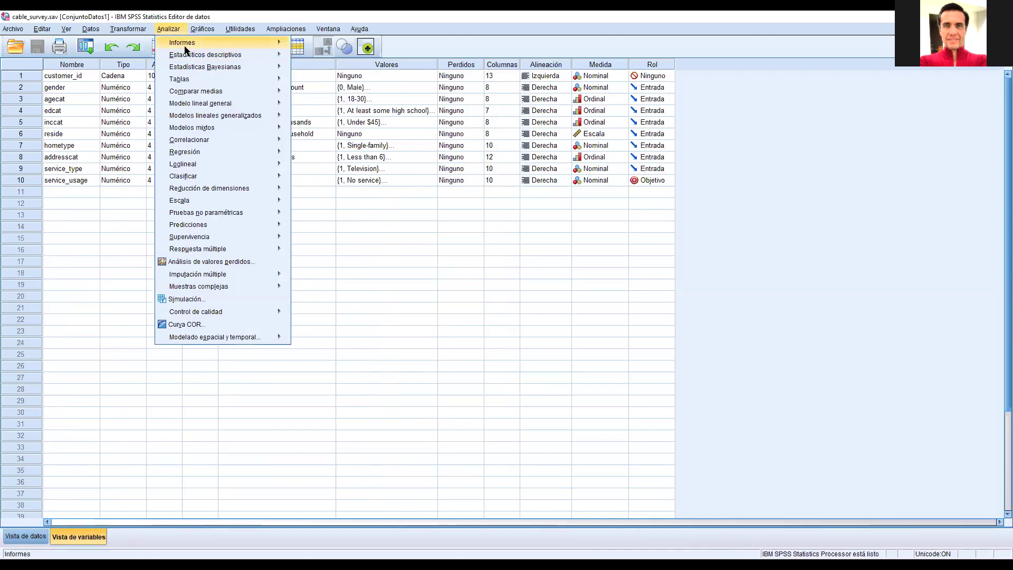
{"action": "mouse_move", "coordinate": [274, 54]}
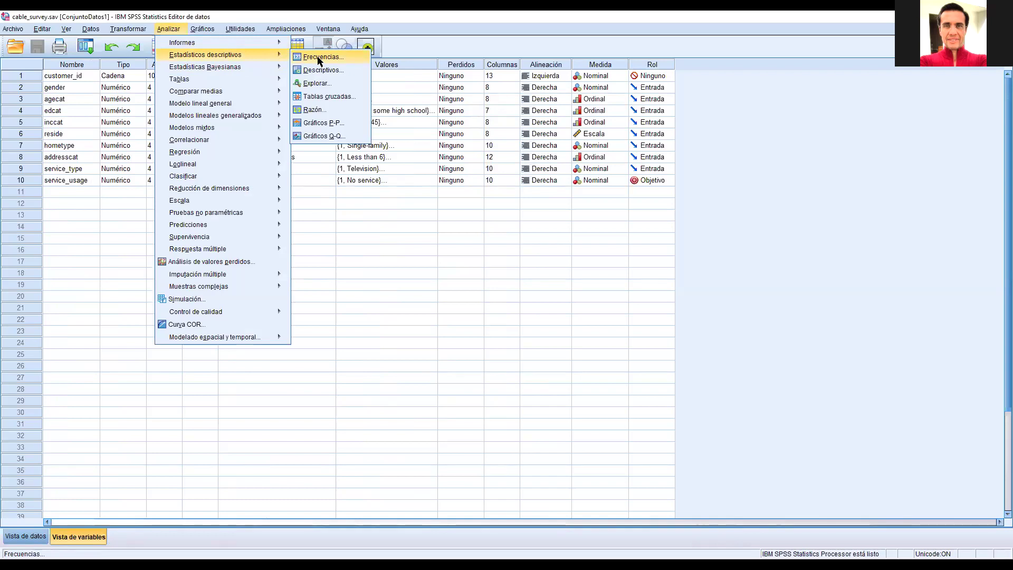
{"action": "left_click", "coordinate": [319, 58]}
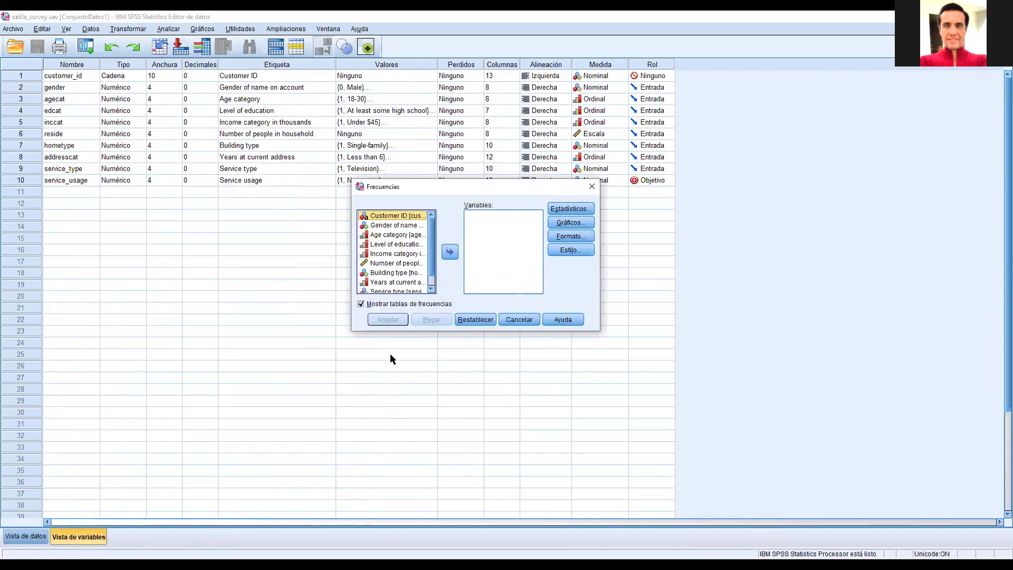
{"action": "left_click", "coordinate": [398, 226]}
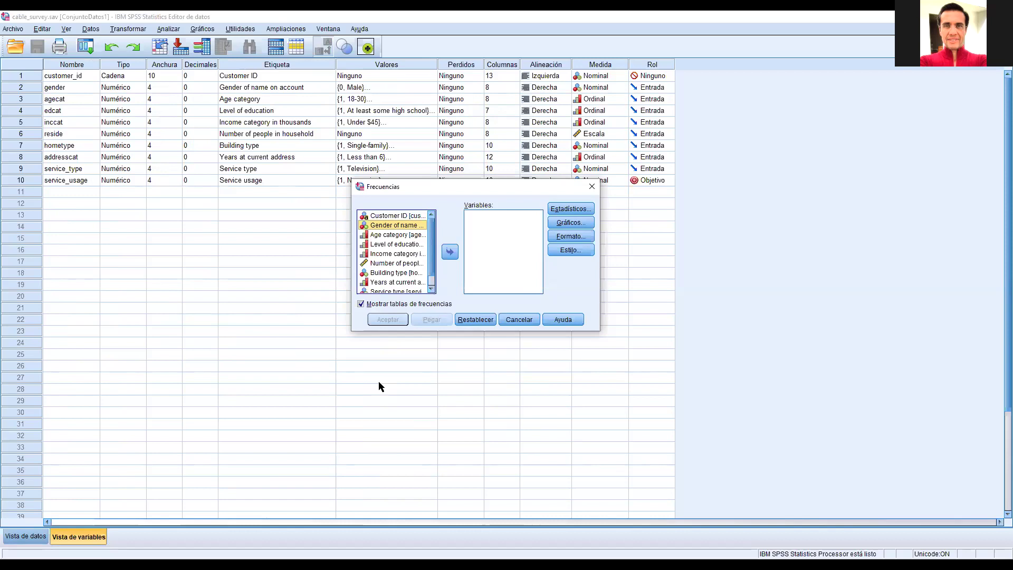
{"action": "left_click", "coordinate": [450, 251]}
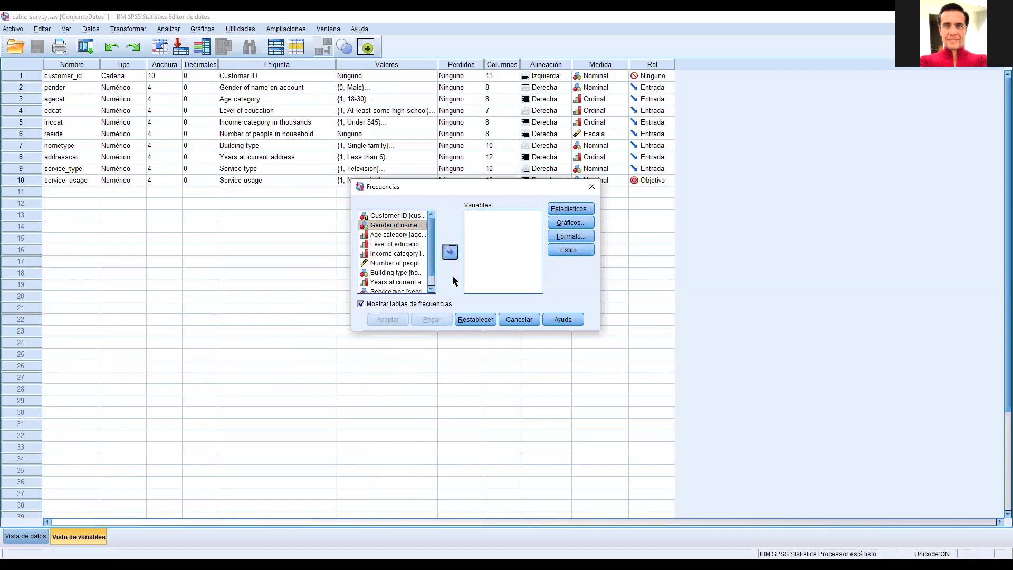
Request the Media and Desviación estándar statistics for the gender frequency analysis
{"action": "left_click", "coordinate": [565, 210]}
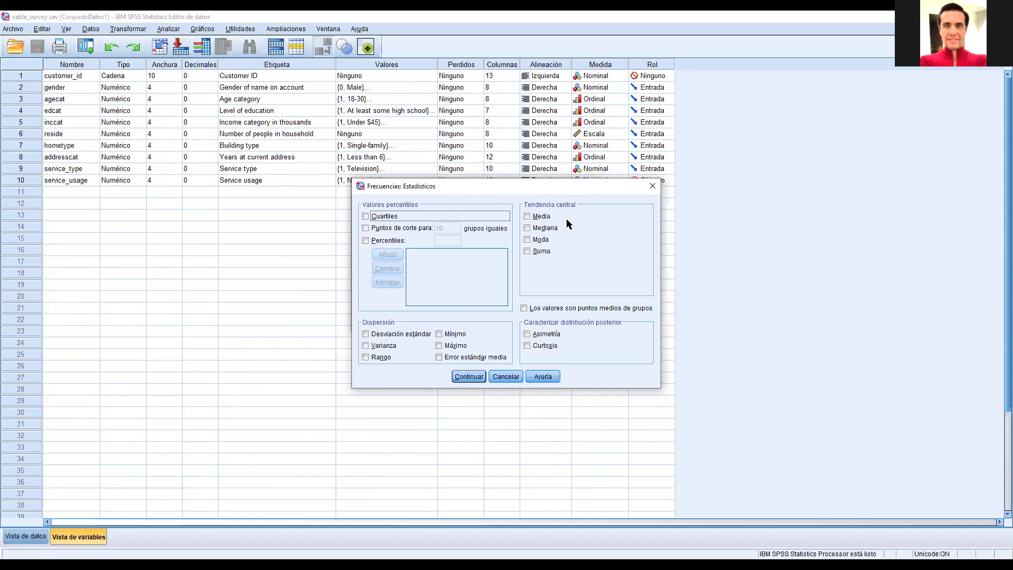
{"action": "left_click", "coordinate": [543, 220]}
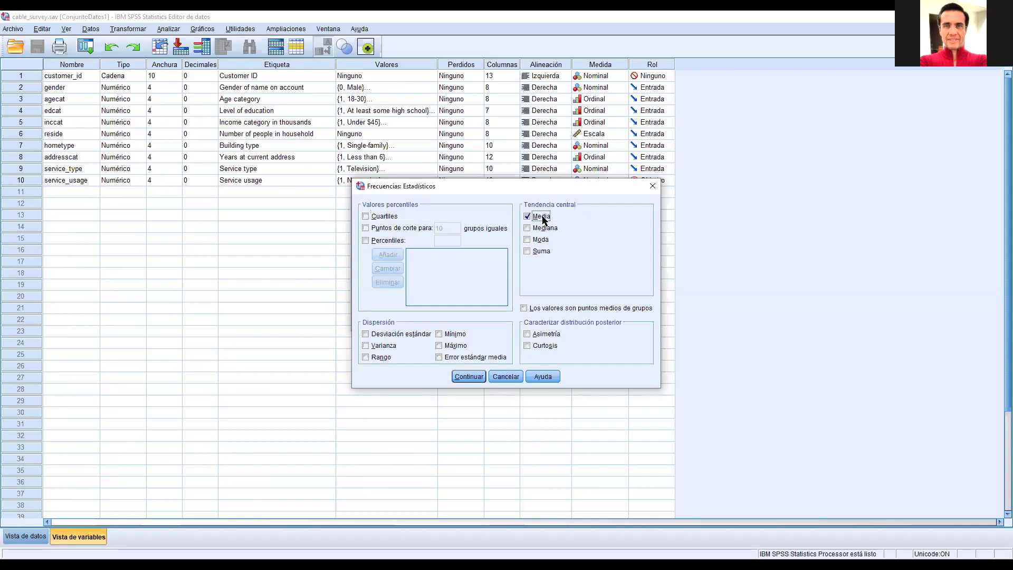
{"action": "left_click", "coordinate": [400, 334]}
{"action": "left_click", "coordinate": [469, 376]}
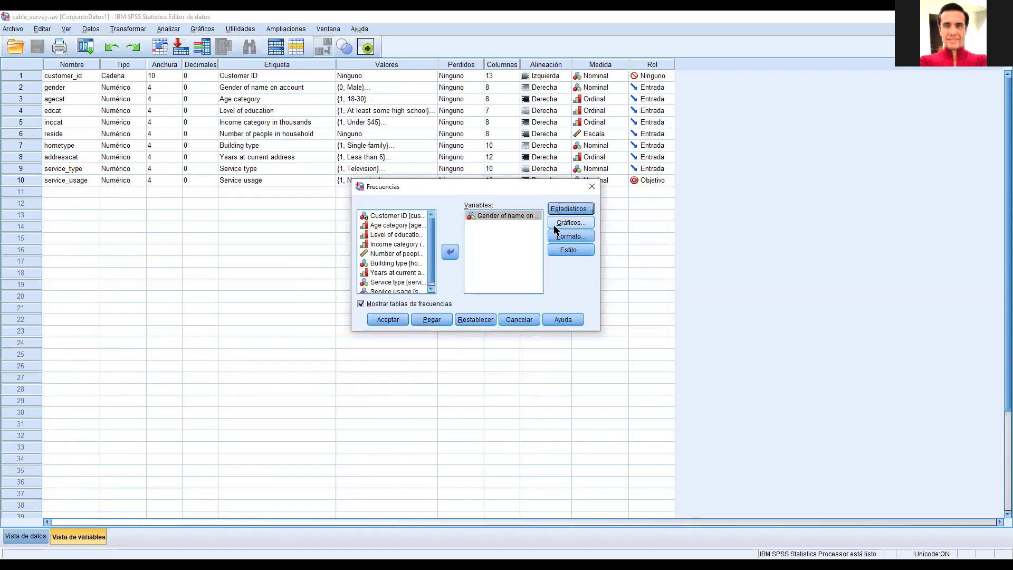
Set the gender frequency chart to Gráficos circulares with Porcentajes as its values and run the analysis
{"action": "left_click", "coordinate": [563, 223]}
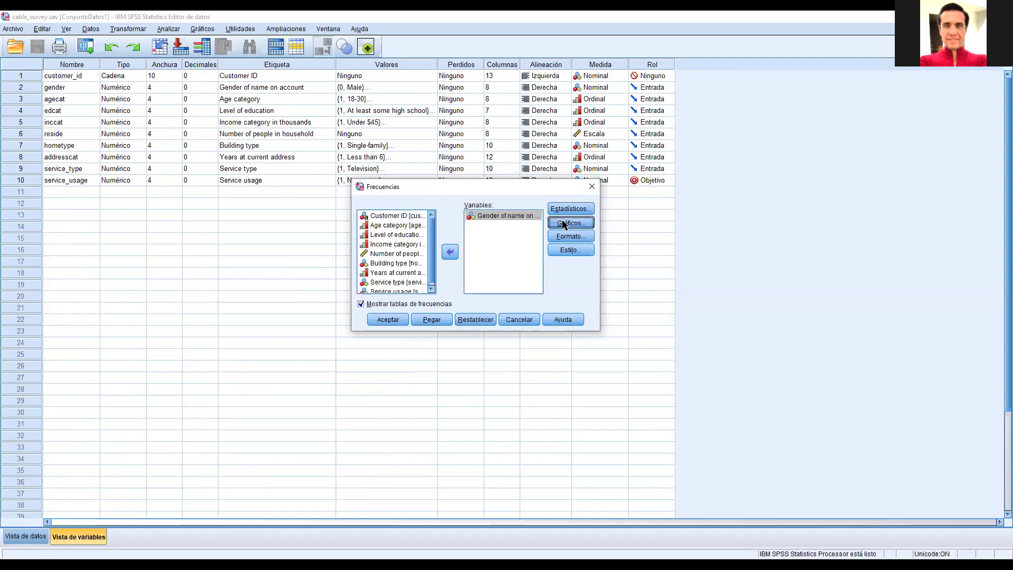
{"action": "left_click", "coordinate": [483, 273]}
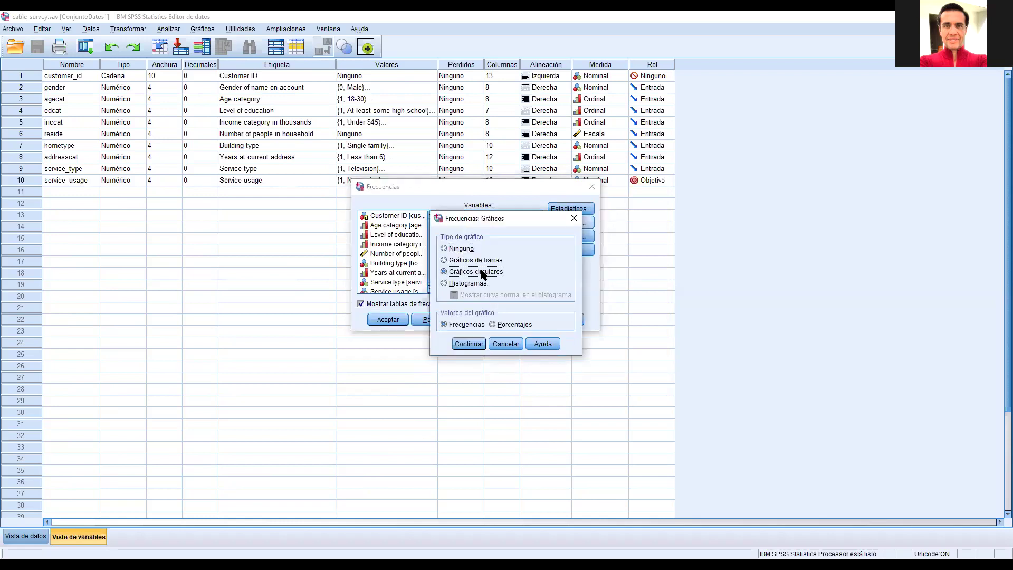
{"action": "left_click", "coordinate": [494, 325]}
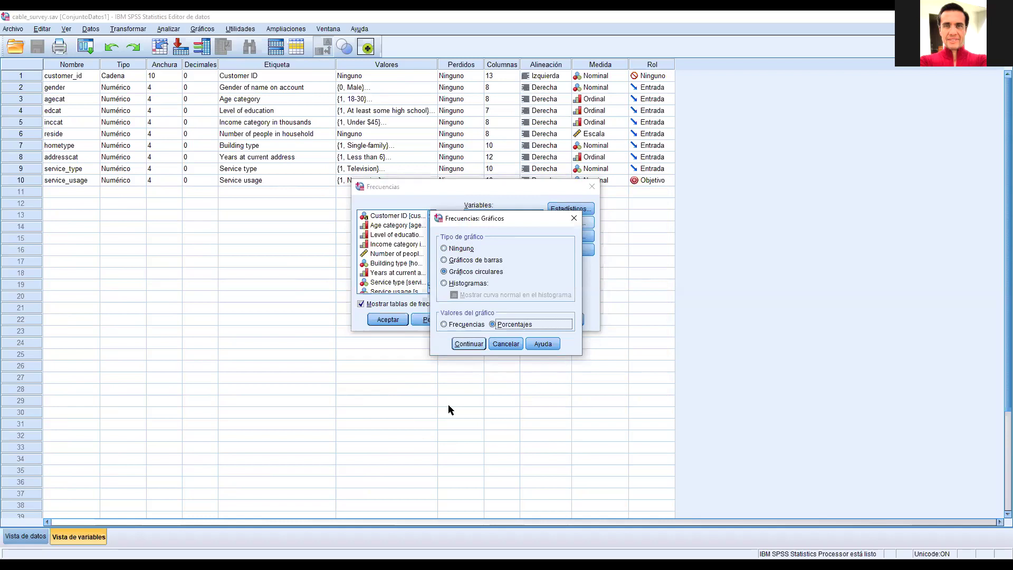
{"action": "left_click", "coordinate": [468, 344]}
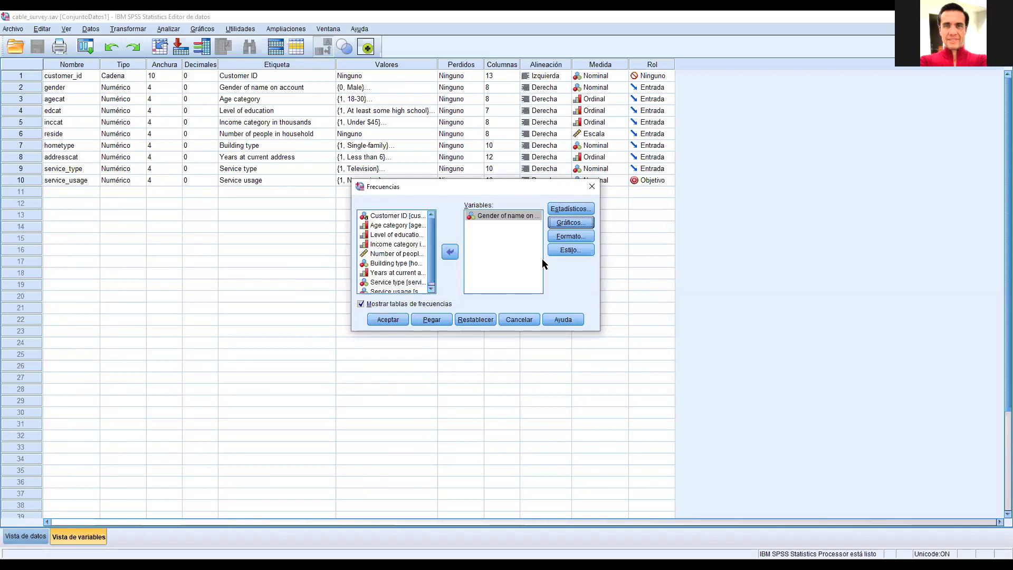
{"action": "left_click", "coordinate": [387, 319]}
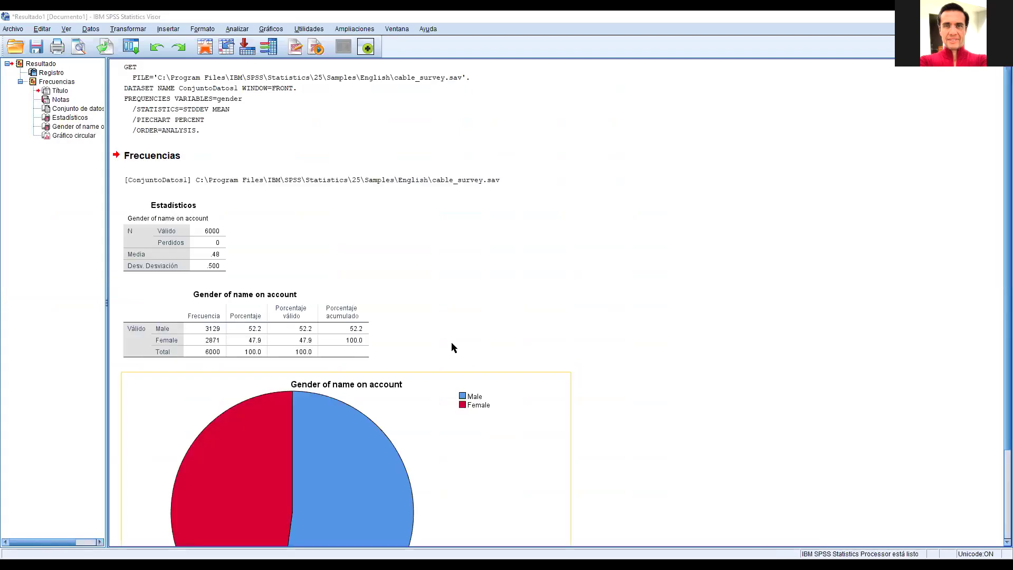
{"action": "left_click", "coordinate": [636, 282]}
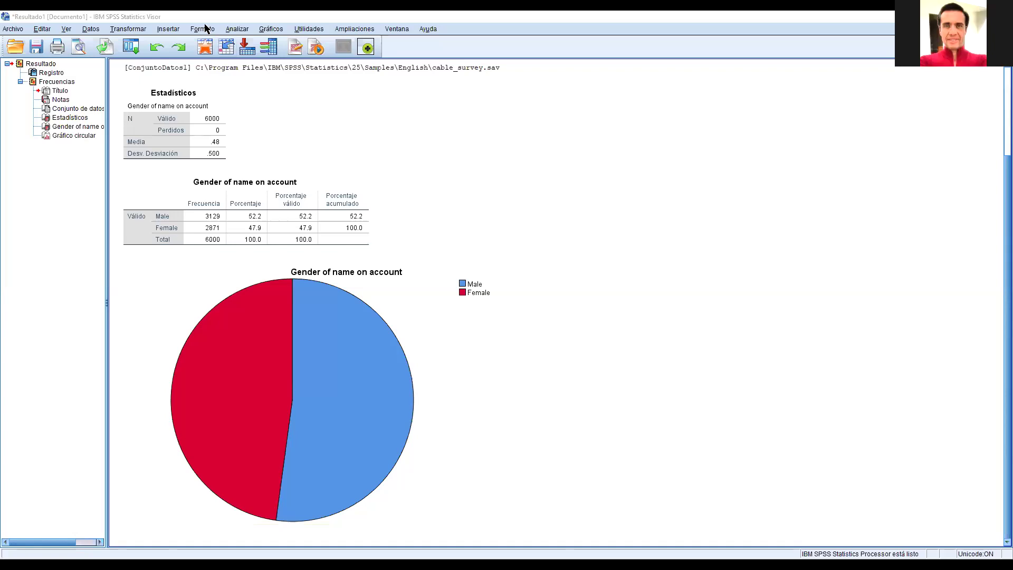
Reopen the Frecuencias analysis to review its available chart types and chart values, and cancel out of it
{"action": "left_click", "coordinate": [234, 29]}
{"action": "mouse_move", "coordinate": [311, 55]}
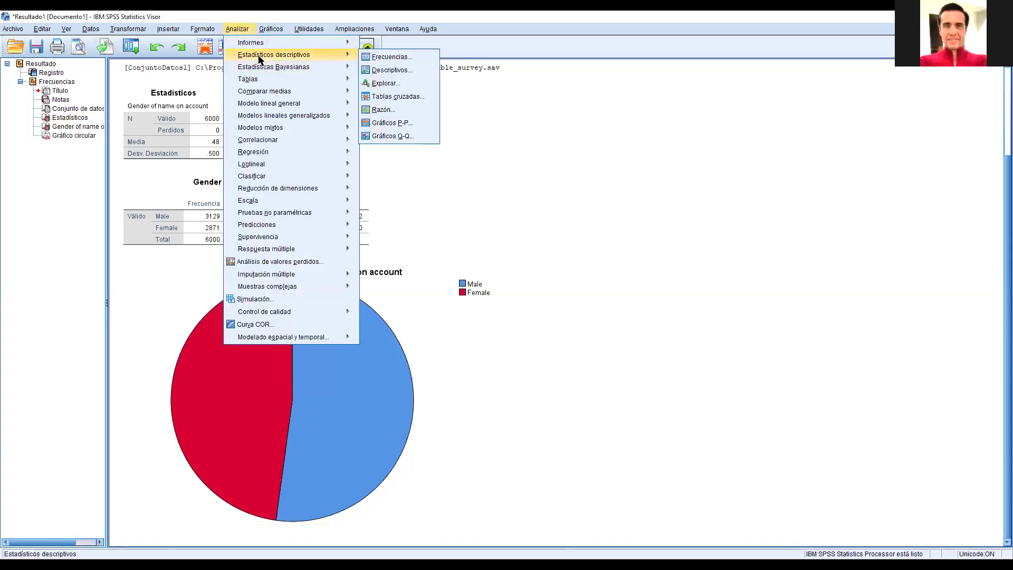
{"action": "left_click", "coordinate": [403, 58]}
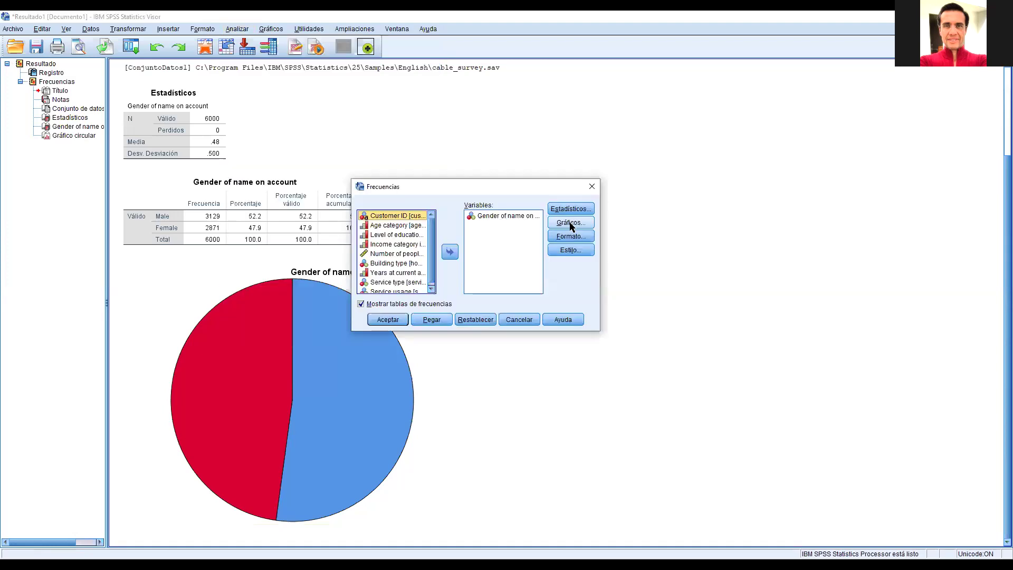
{"action": "left_click", "coordinate": [569, 222]}
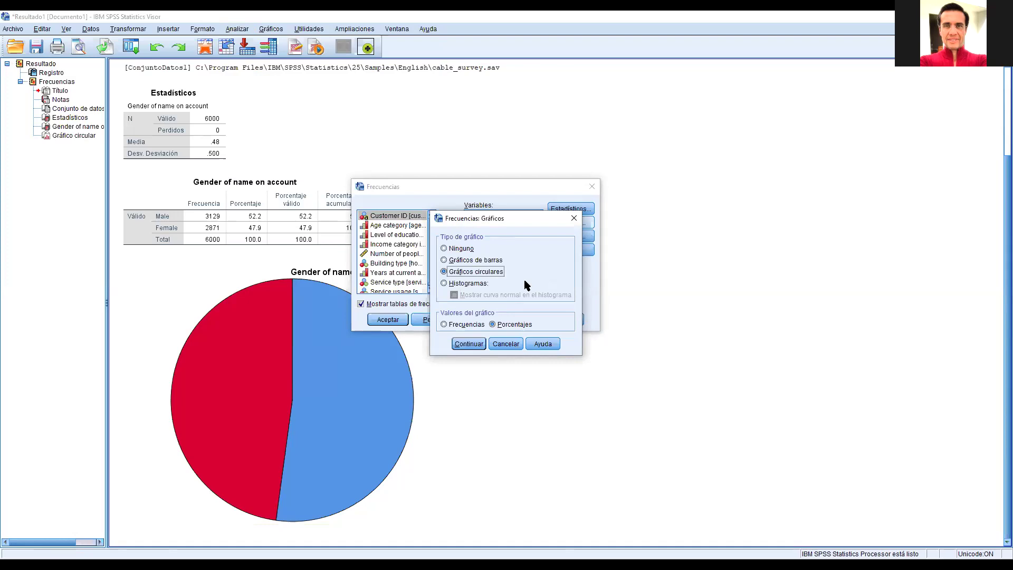
{"action": "left_click", "coordinate": [507, 343]}
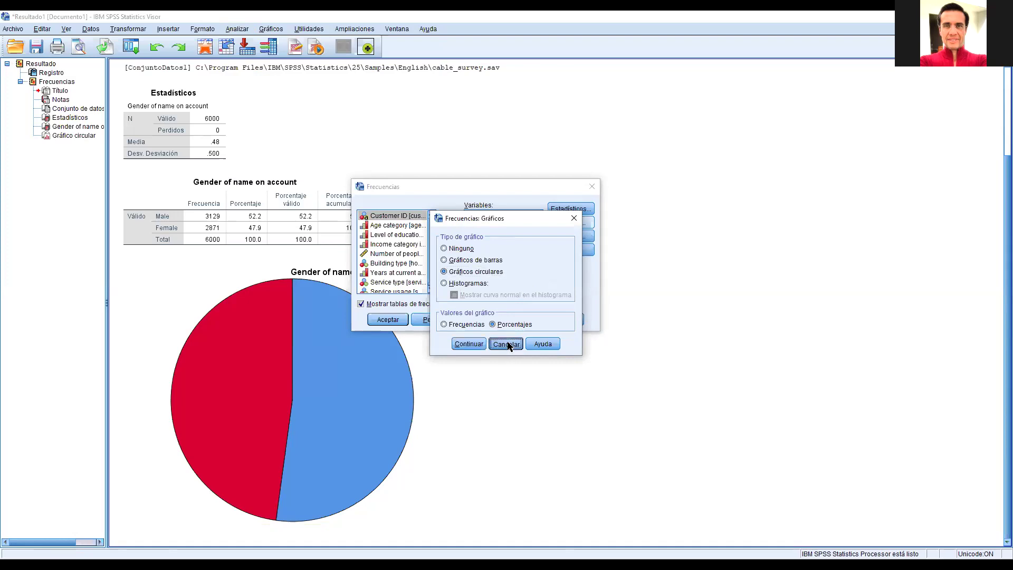
{"action": "left_click", "coordinate": [529, 387]}
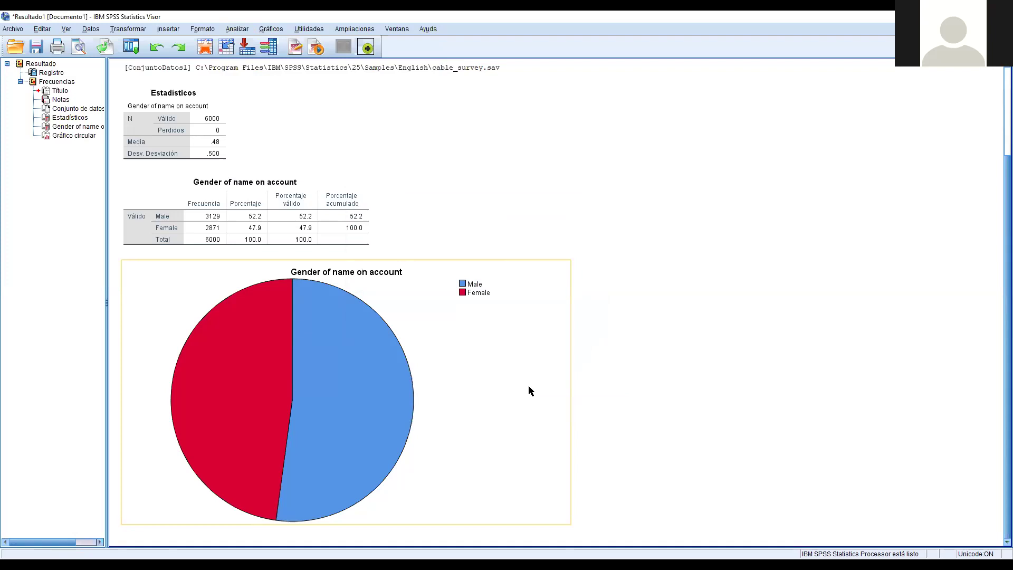
{"action": "left_click", "coordinate": [607, 370]}
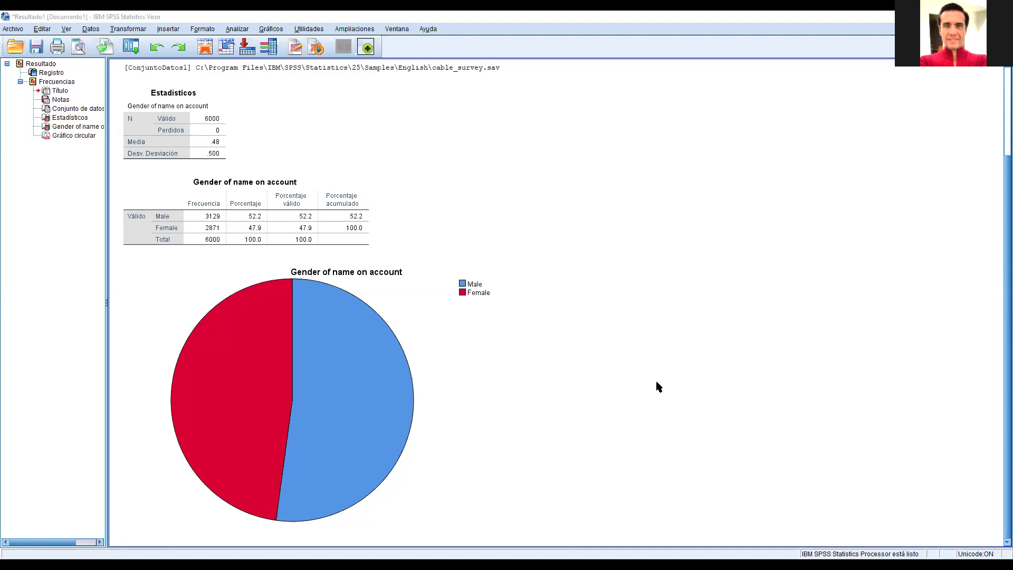
Start another Frecuencias analysis and replace the gender variable with Level of education
{"action": "left_click", "coordinate": [237, 29]}
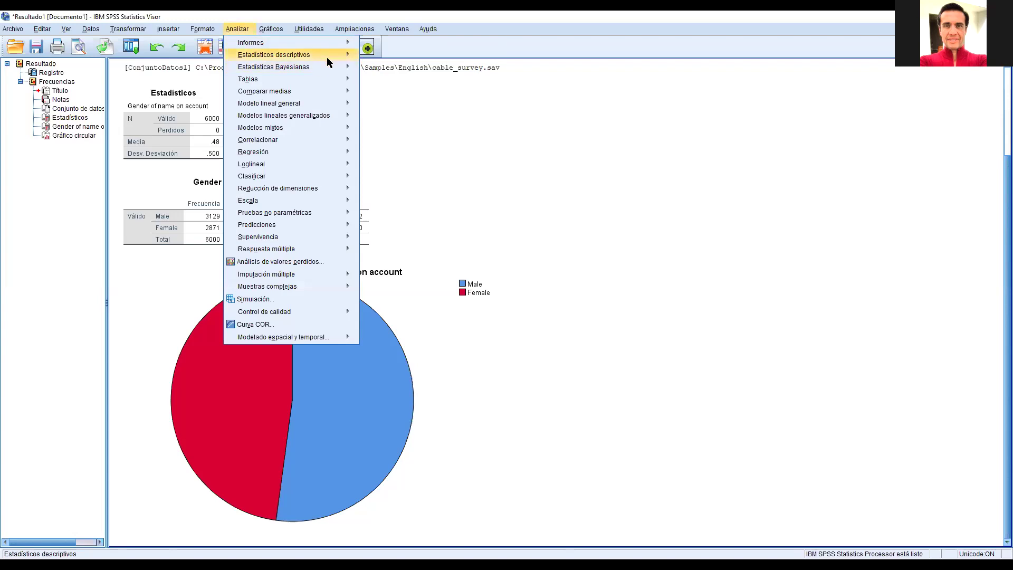
{"action": "mouse_move", "coordinate": [346, 62]}
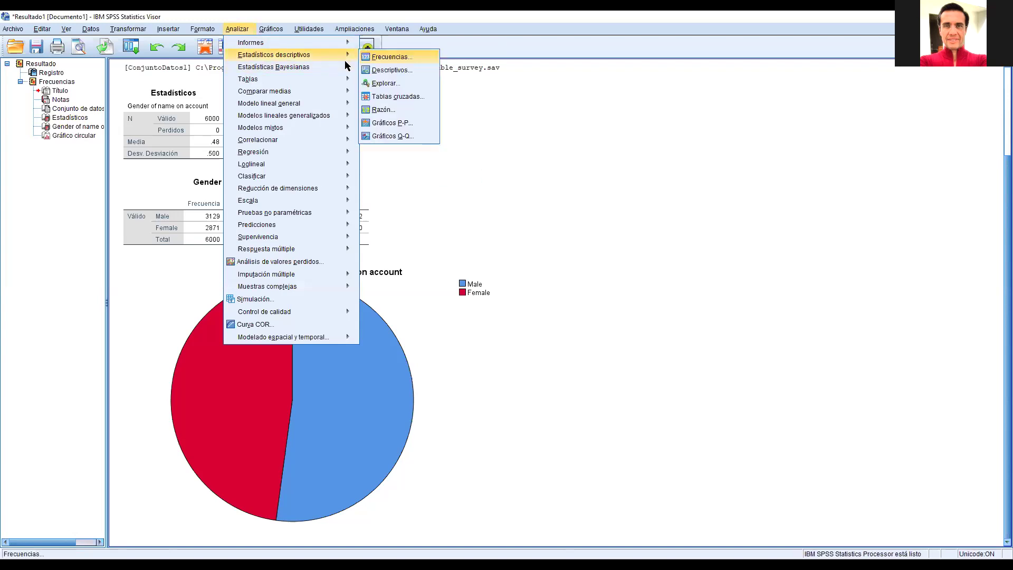
{"action": "left_click", "coordinate": [390, 57]}
{"action": "left_click", "coordinate": [476, 235]}
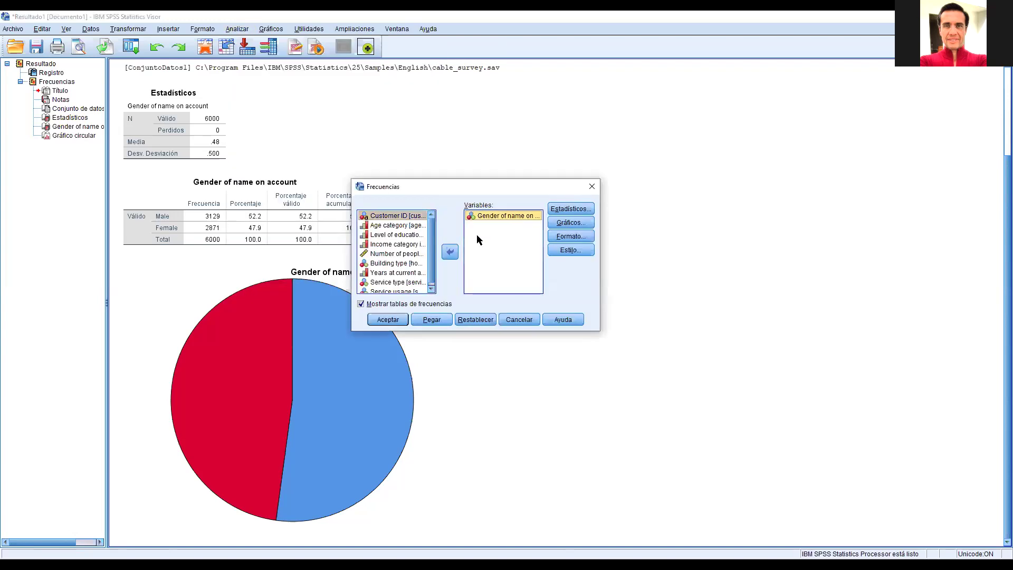
{"action": "left_click", "coordinate": [449, 252]}
{"action": "left_click", "coordinate": [417, 244]}
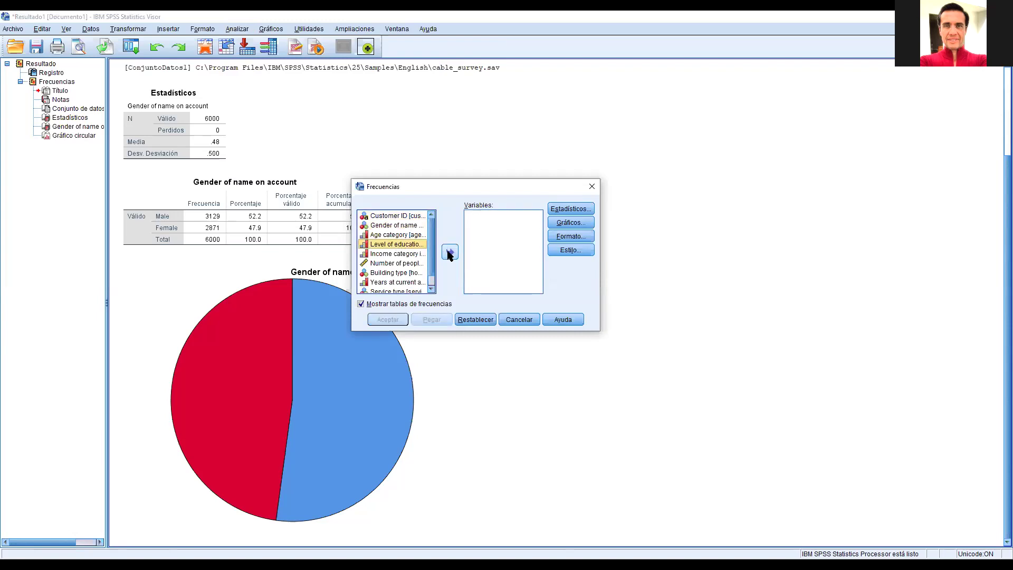
{"action": "left_click", "coordinate": [449, 252]}
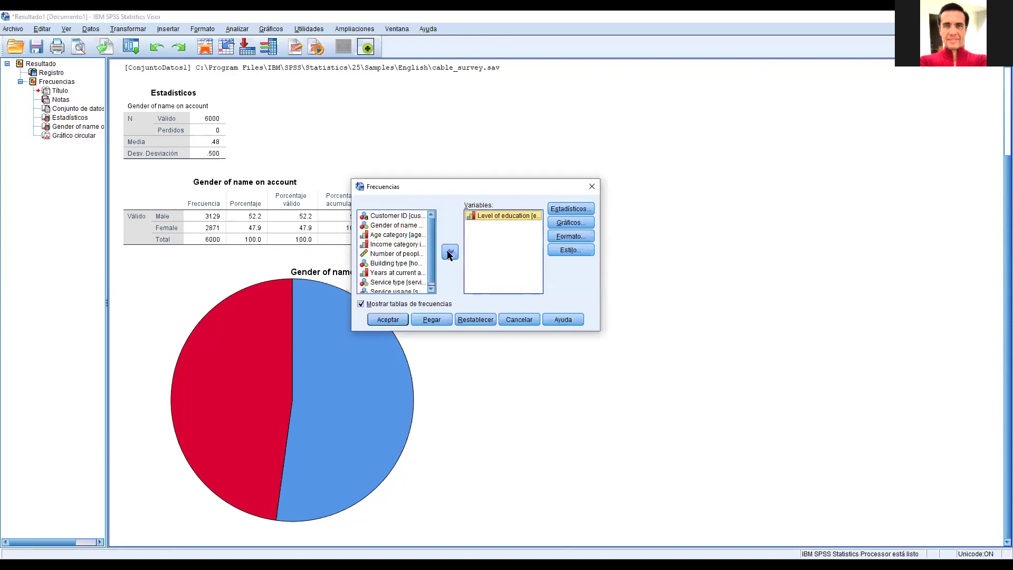
Change the chart type to Gráficos de barras and run the Level of education frequency analysis
{"action": "left_click", "coordinate": [568, 224]}
{"action": "left_click", "coordinate": [469, 263]}
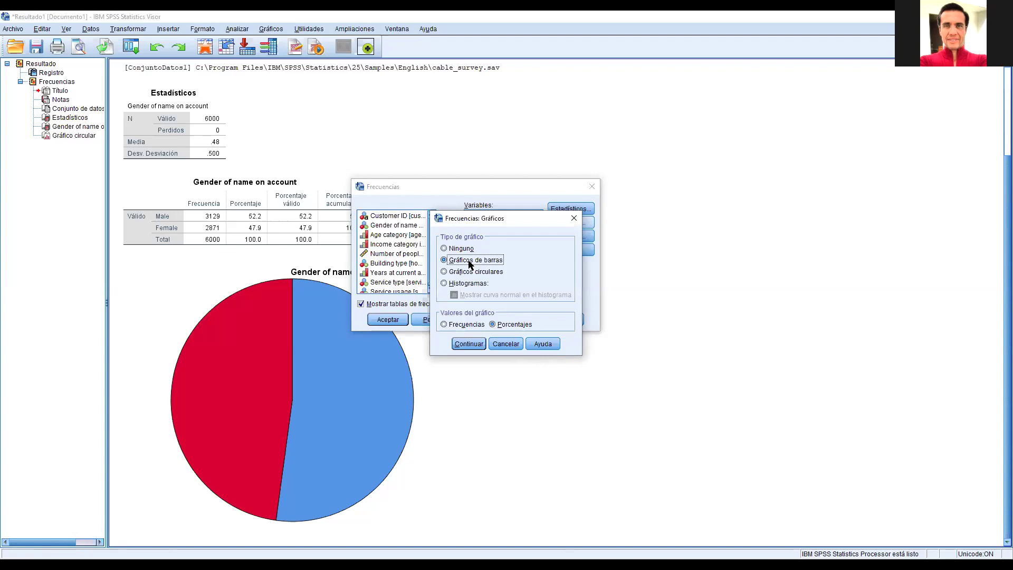
{"action": "left_click", "coordinate": [470, 344]}
{"action": "left_click", "coordinate": [388, 319]}
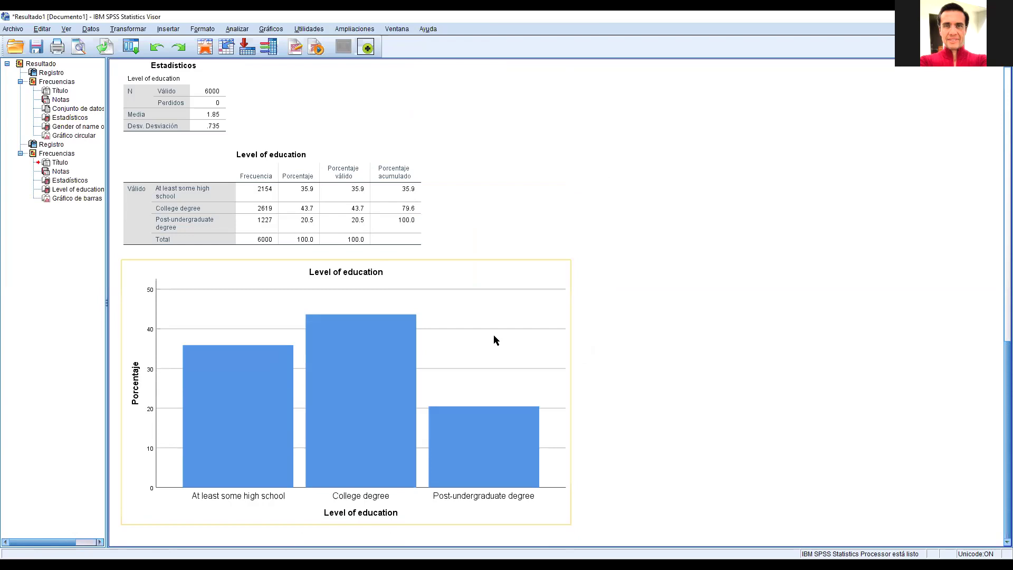
{"action": "left_click", "coordinate": [612, 352]}
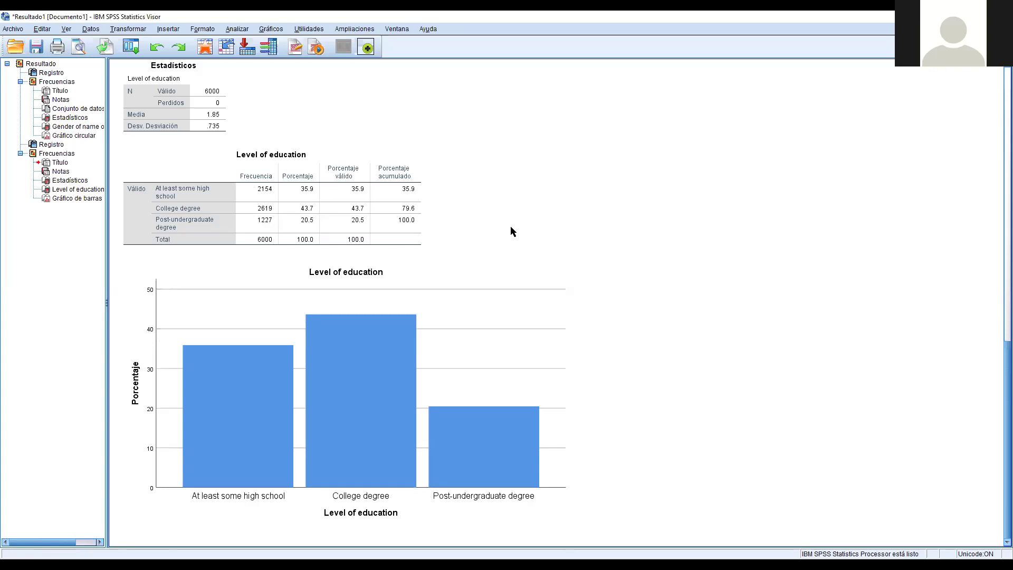
Compare the gender tables and pie chart with the Level of education tables and bar chart in the output
{"action": "scroll", "coordinate": [493, 236], "scroll_direction": "up", "scroll_amount": 15}
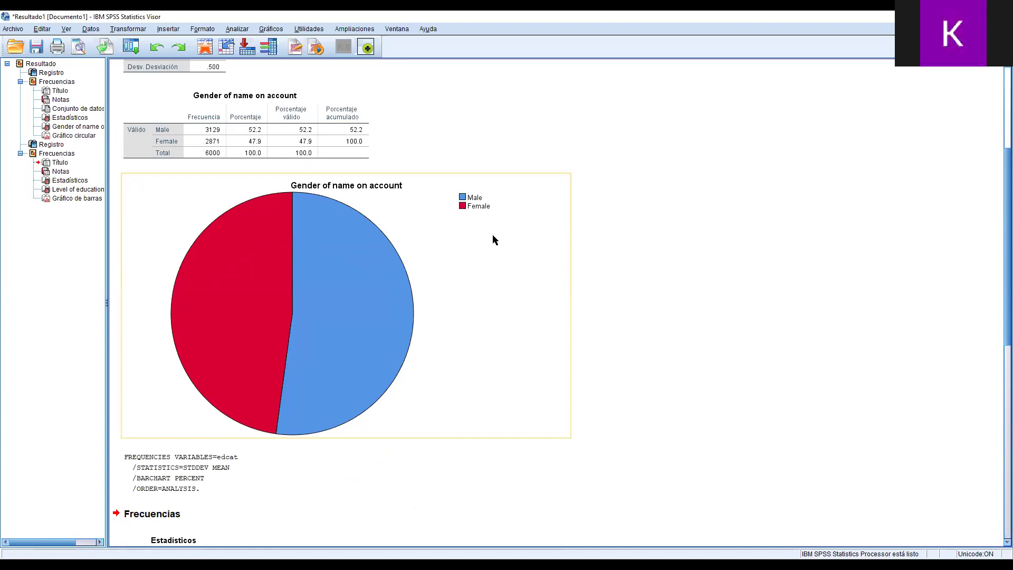
{"action": "scroll", "coordinate": [492, 234], "scroll_direction": "down", "scroll_amount": 10}
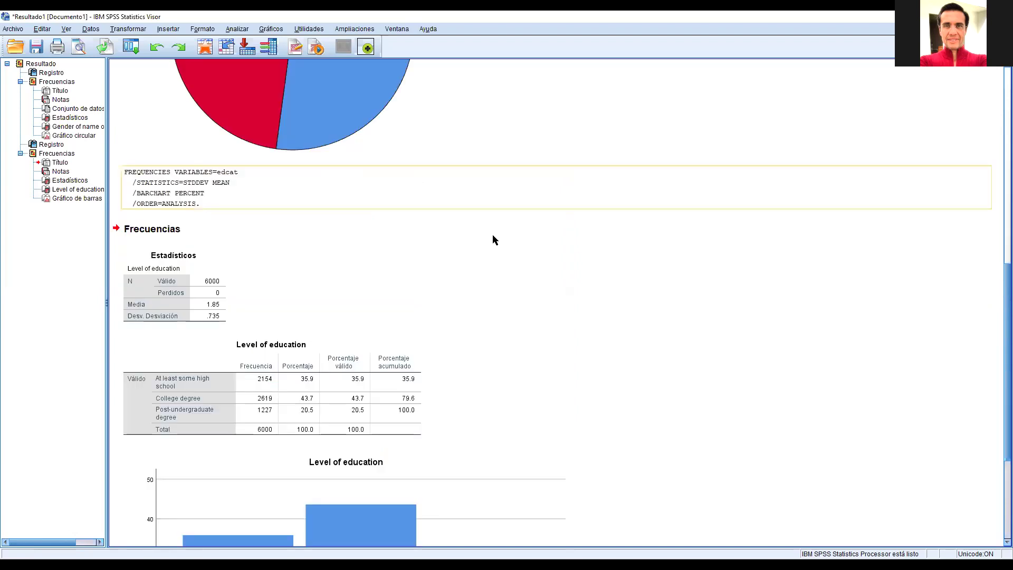
{"action": "scroll", "coordinate": [492, 234], "scroll_direction": "up", "scroll_amount": 10}
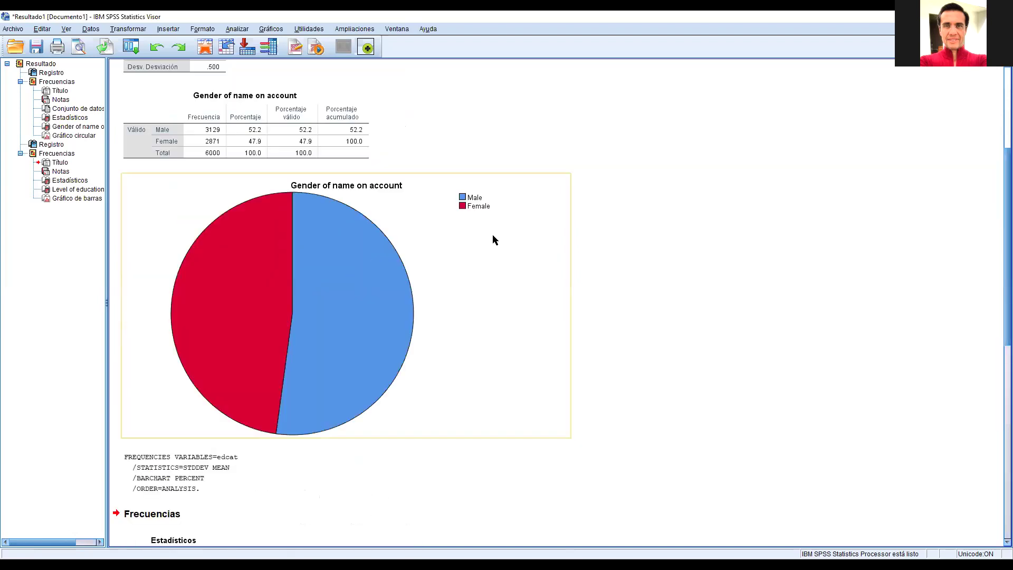
{"action": "scroll", "coordinate": [492, 234], "scroll_direction": "down", "scroll_amount": 8}
{"action": "scroll", "coordinate": [494, 239], "scroll_direction": "down", "scroll_amount": 3}
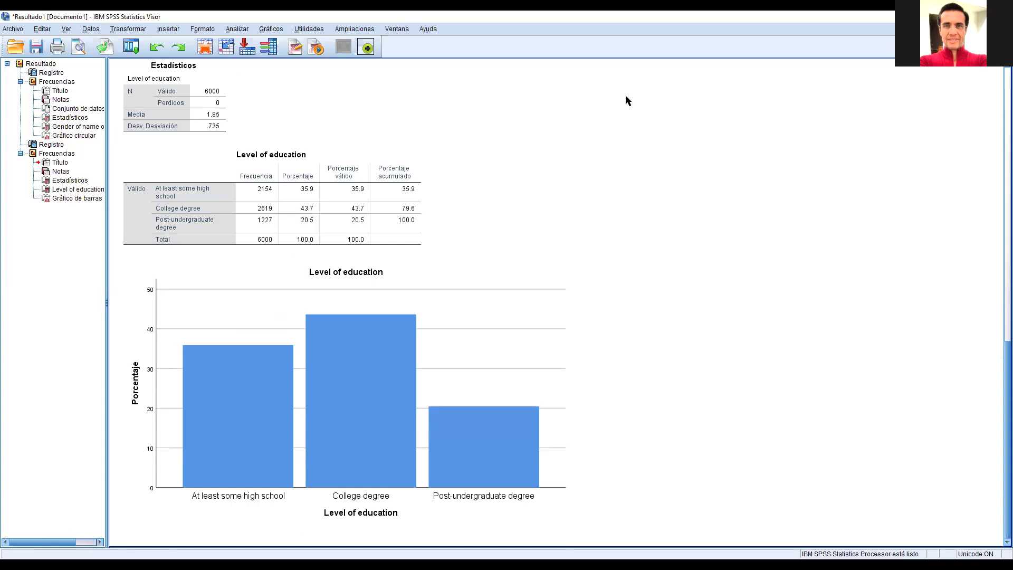
Annotate the screen beside the Level of education table with the question "Is level of education related to gender?"
{"action": "key", "text": "alt+Tab"}
{"action": "left_click", "coordinate": [483, 195]}
{"action": "type", "text": "Is level of education related to"}
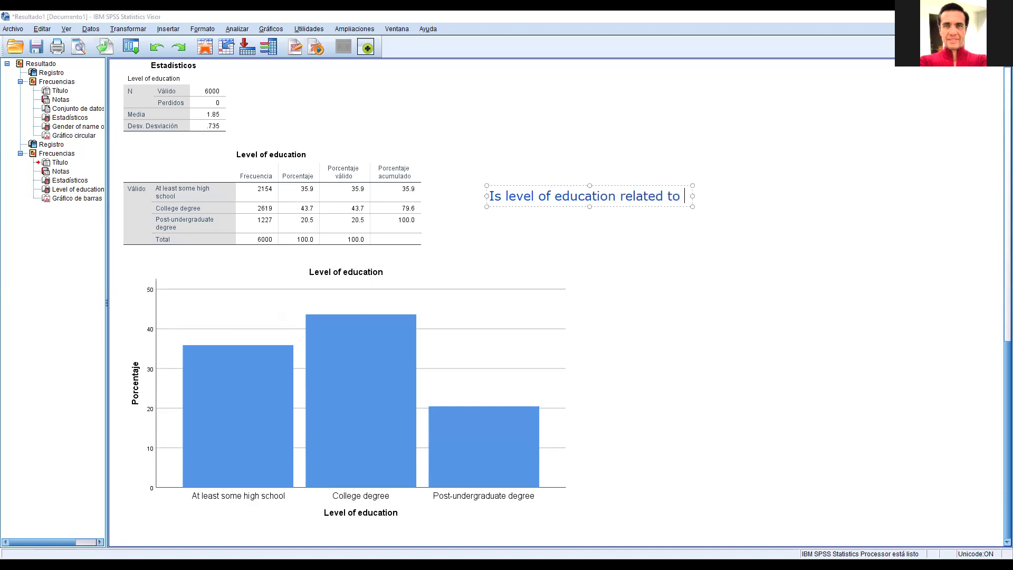
{"action": "type", "text": " gender?"}
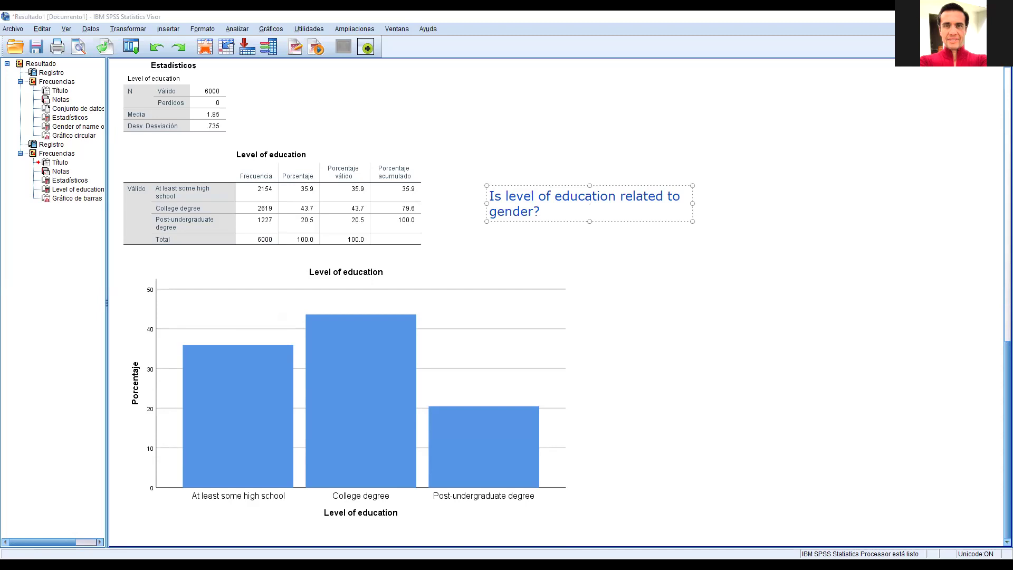
{"action": "left_click", "coordinate": [533, 257]}
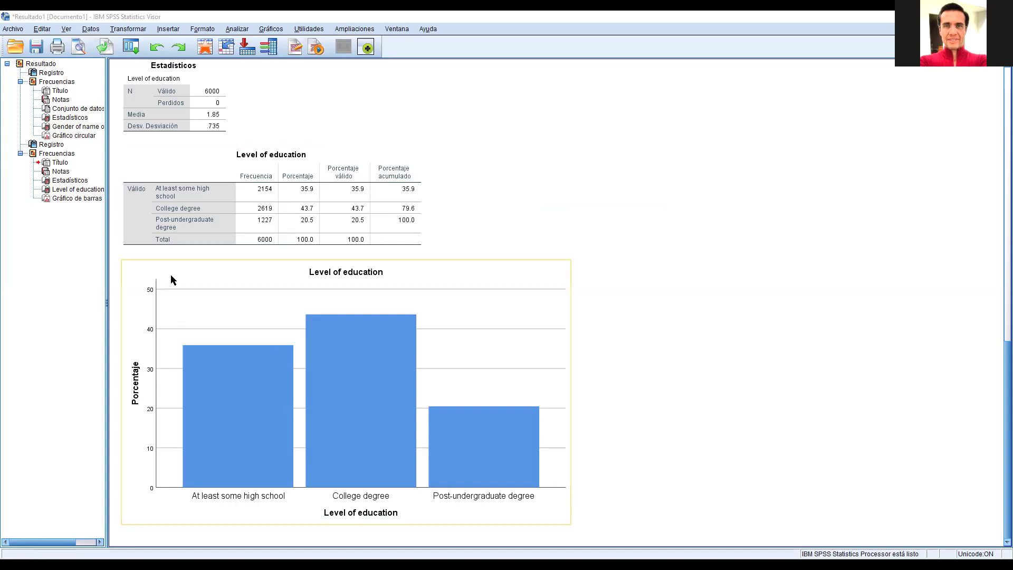
Run a Tablas cruzadas analysis with Gender of name on account as rows and Level of education as columns
{"action": "left_click", "coordinate": [234, 29]}
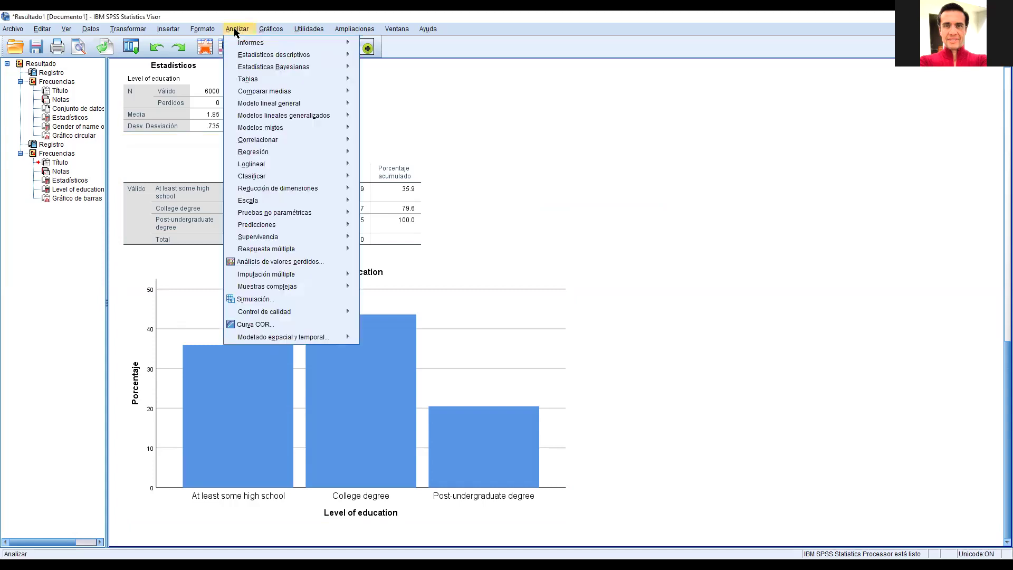
{"action": "mouse_move", "coordinate": [254, 80]}
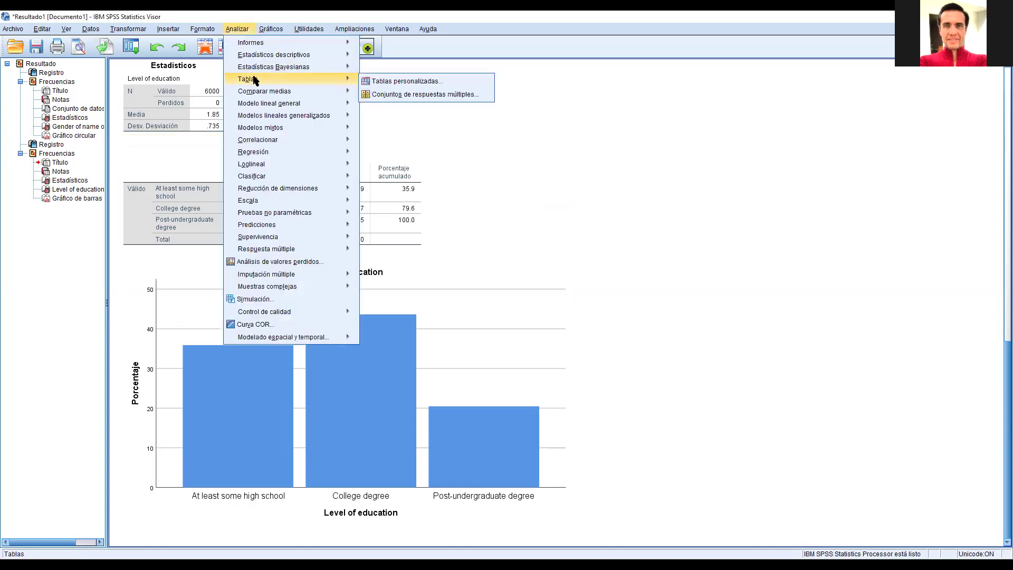
{"action": "mouse_move", "coordinate": [260, 60]}
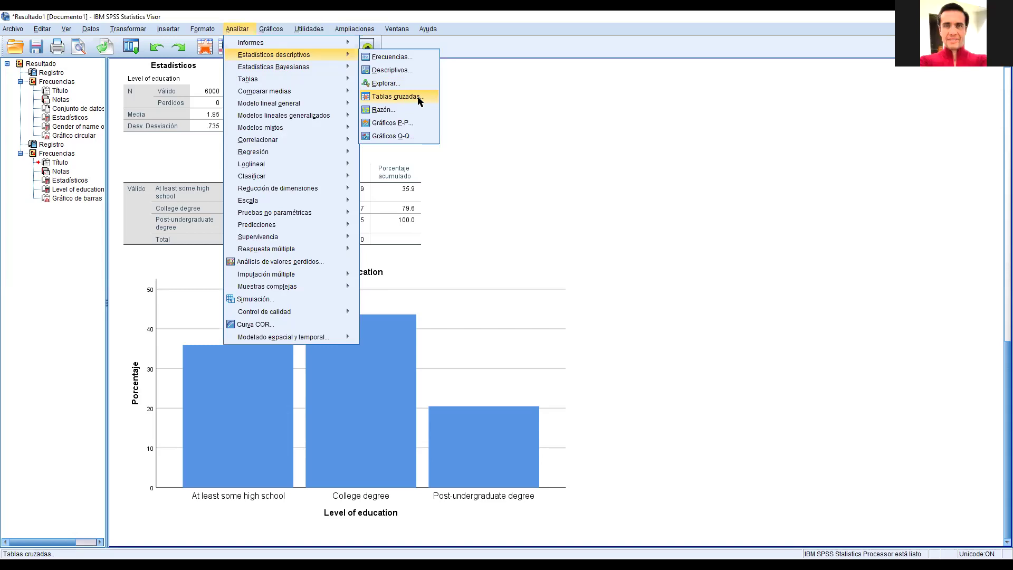
{"action": "key", "text": "Return"}
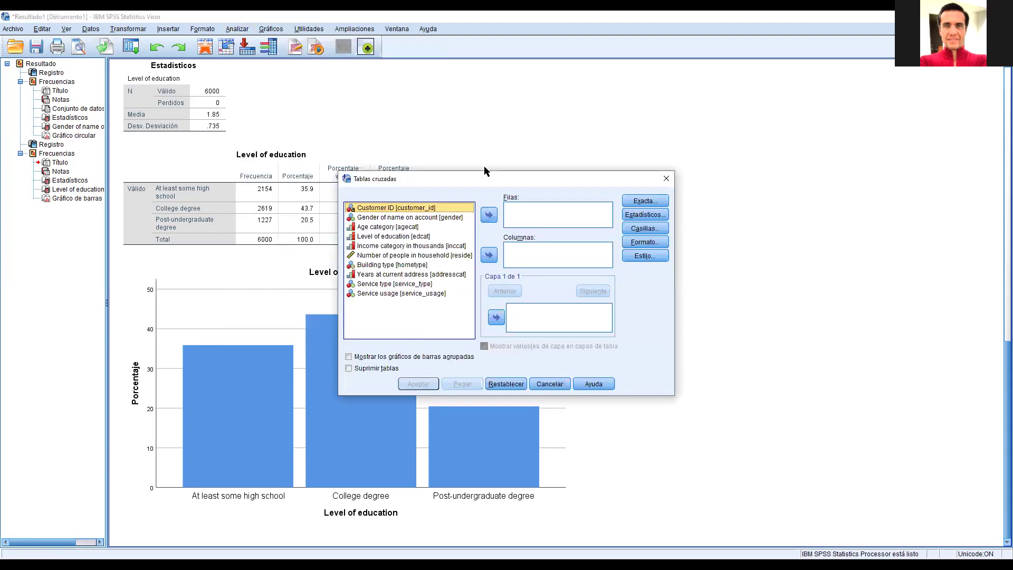
{"action": "left_click_drag", "start_coordinate": [476, 177], "coordinate": [363, 117]}
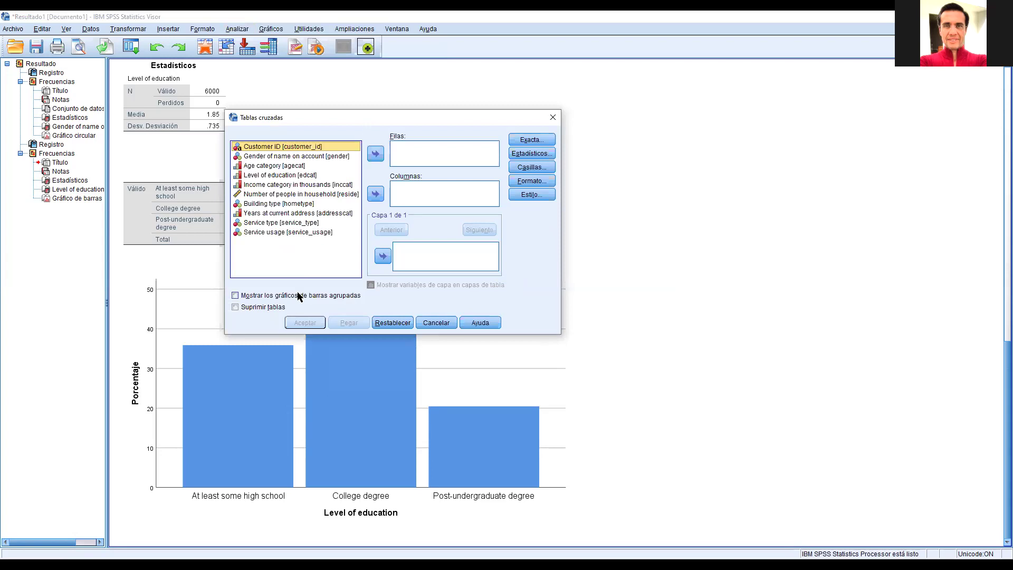
{"action": "left_click", "coordinate": [303, 158]}
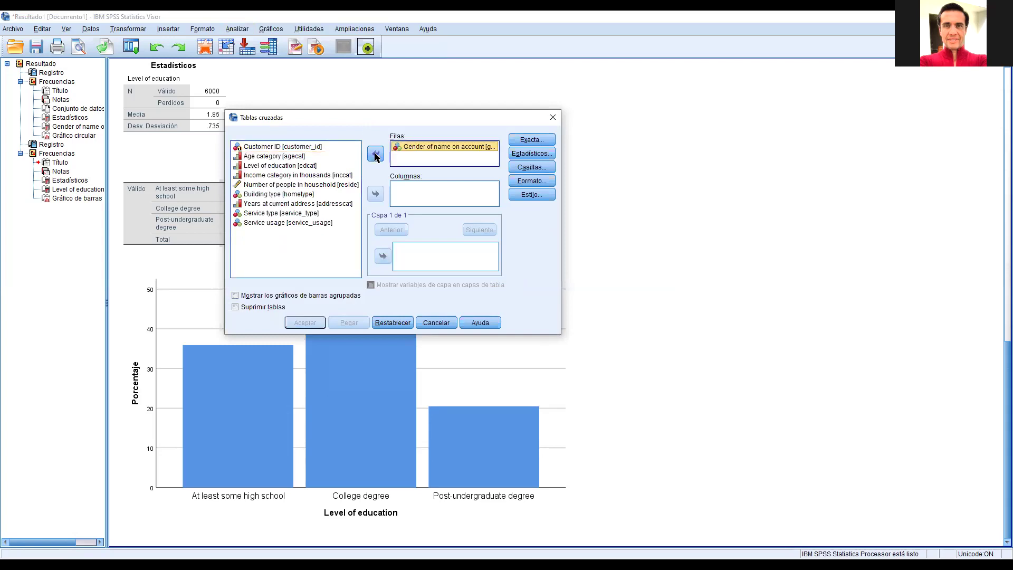
{"action": "left_click", "coordinate": [274, 166]}
{"action": "left_click", "coordinate": [375, 194]}
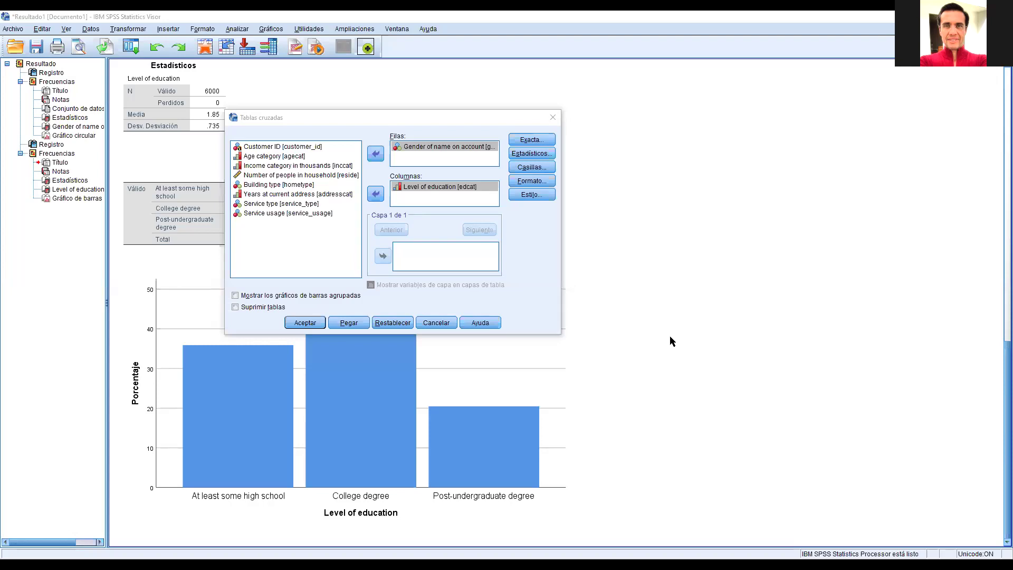
{"action": "left_click", "coordinate": [304, 323]}
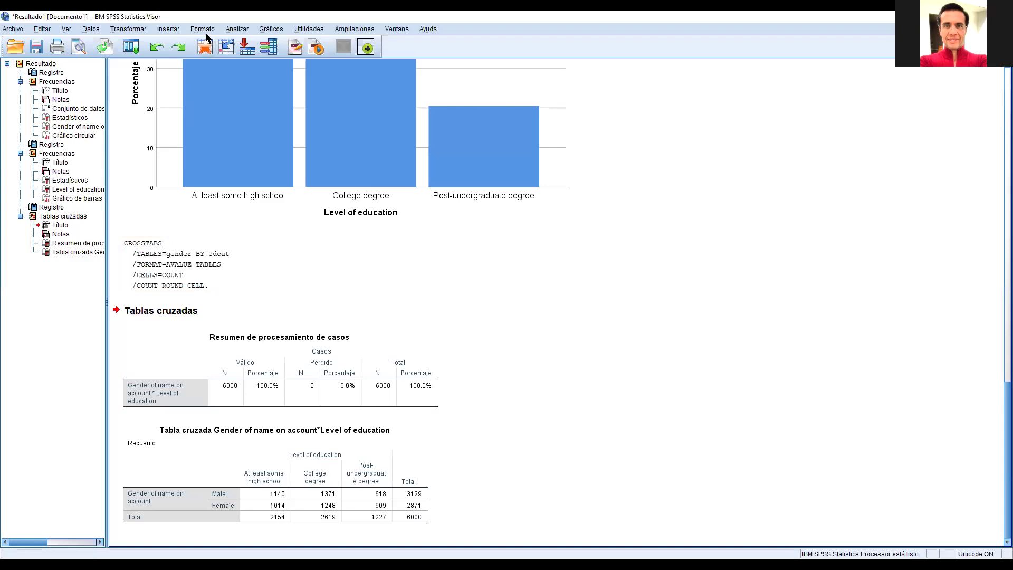
Rerun the gender by Level of education crosstab with the same settings and bring its count table into view
{"action": "left_click", "coordinate": [237, 31]}
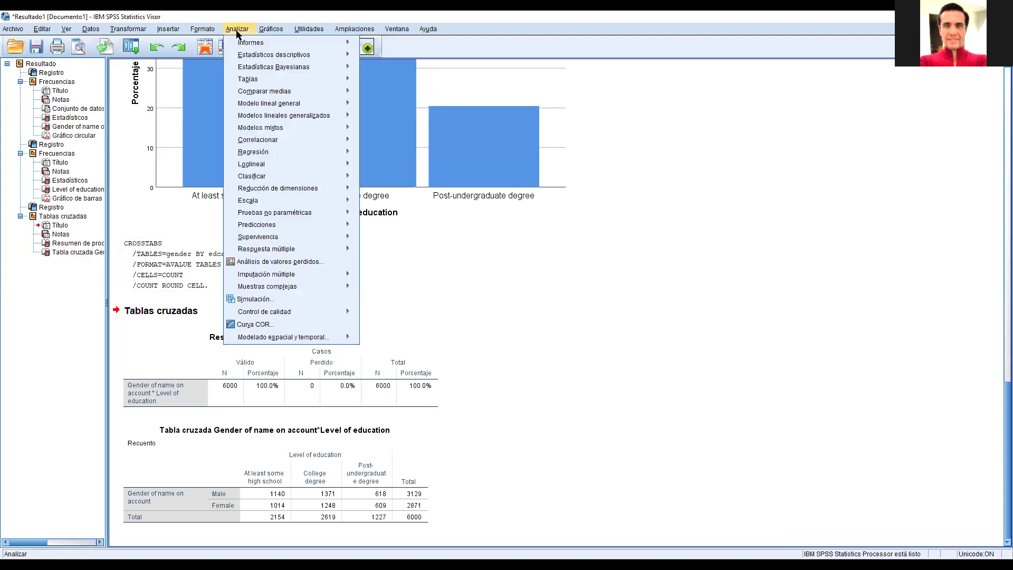
{"action": "mouse_move", "coordinate": [353, 56]}
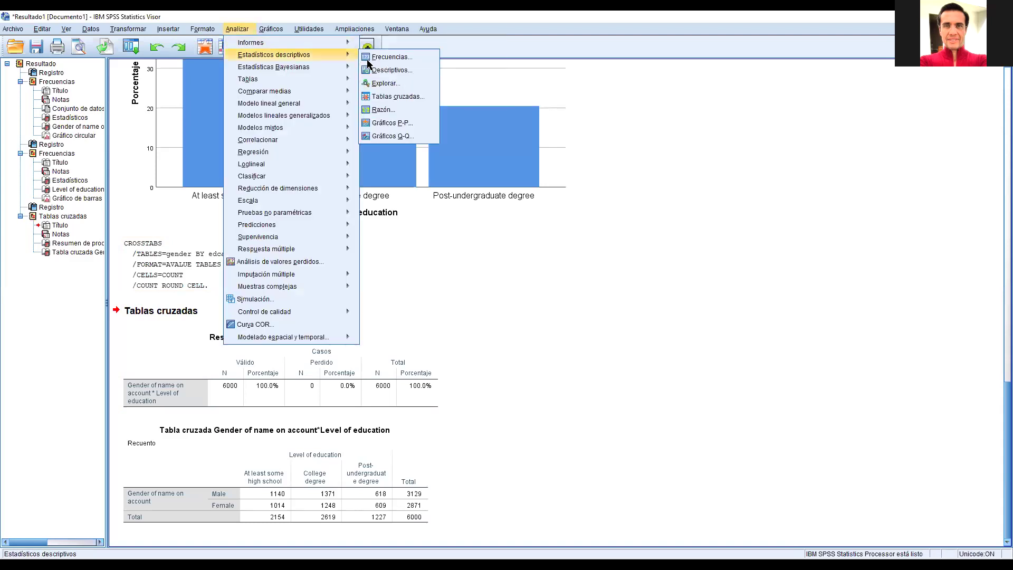
{"action": "left_click", "coordinate": [380, 98]}
{"action": "left_click", "coordinate": [306, 322]}
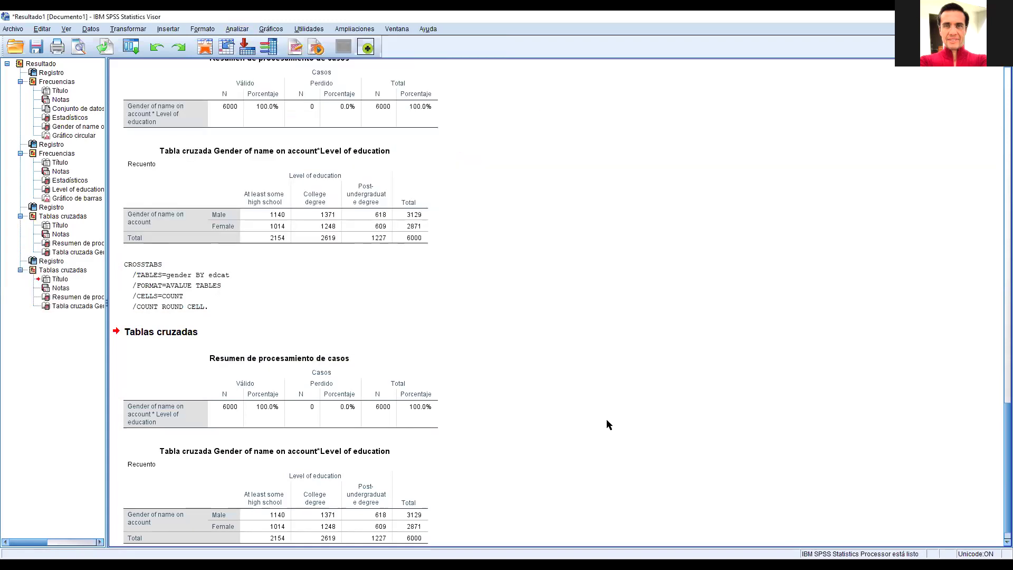
{"action": "scroll", "coordinate": [607, 421], "scroll_direction": "up", "scroll_amount": 1}
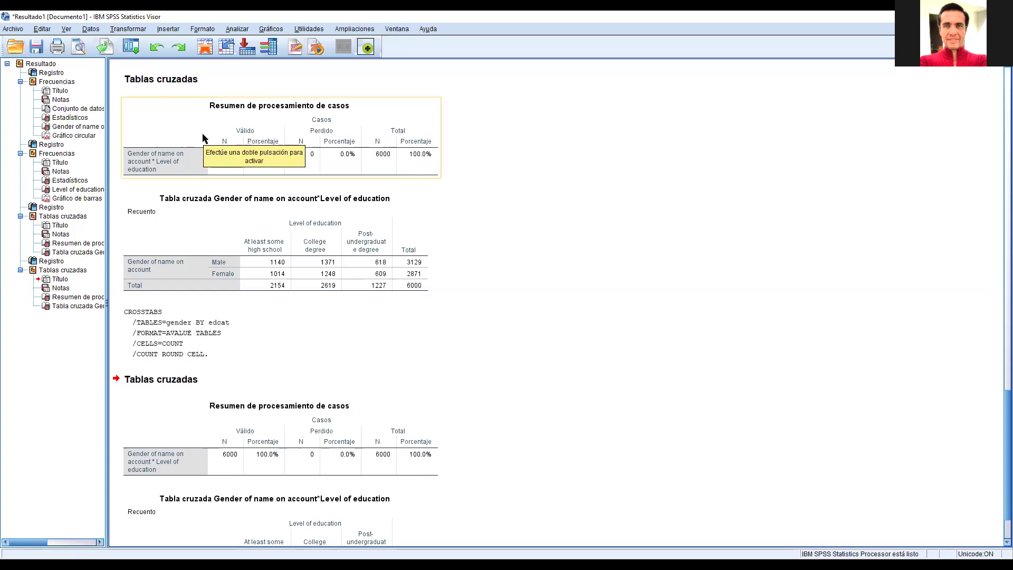
{"action": "left_click", "coordinate": [236, 29]}
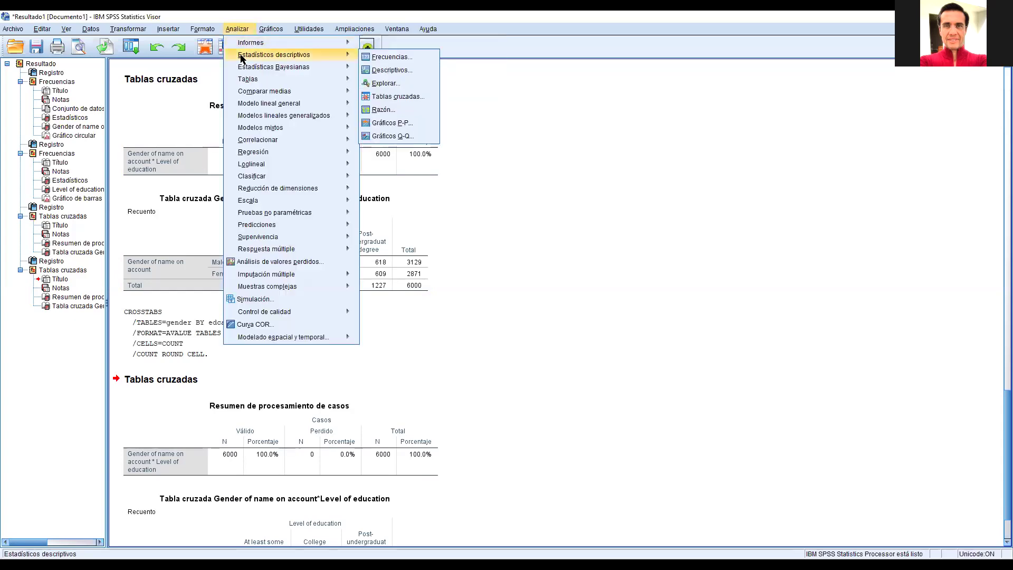
{"action": "mouse_move", "coordinate": [351, 58]}
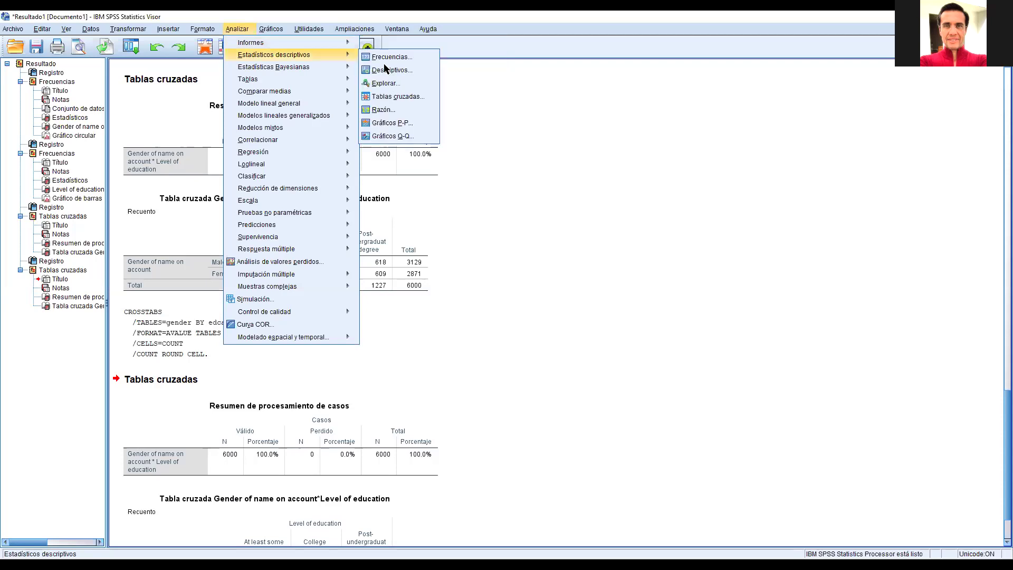
{"action": "left_click", "coordinate": [393, 98]}
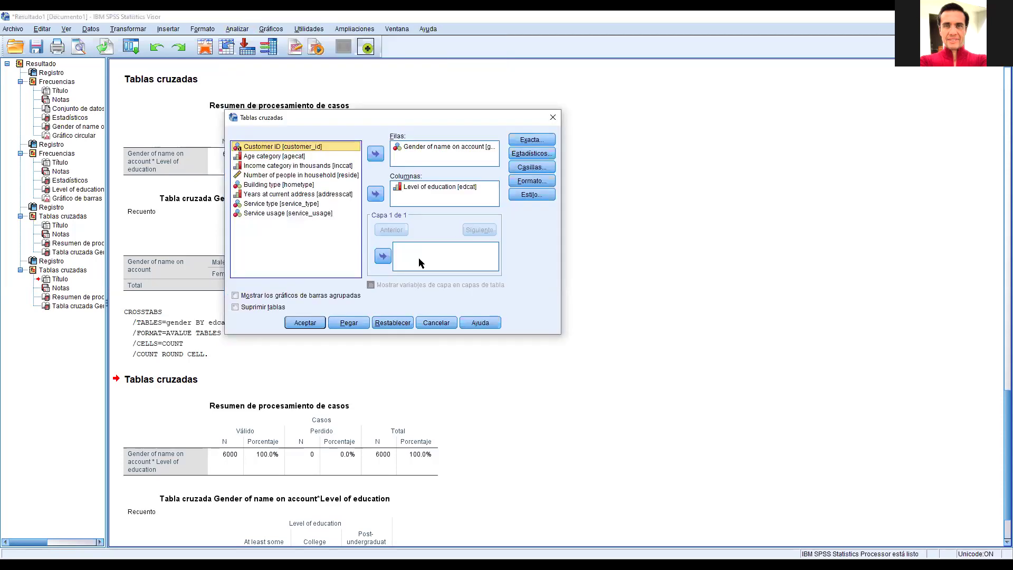
{"action": "left_click", "coordinate": [538, 172]}
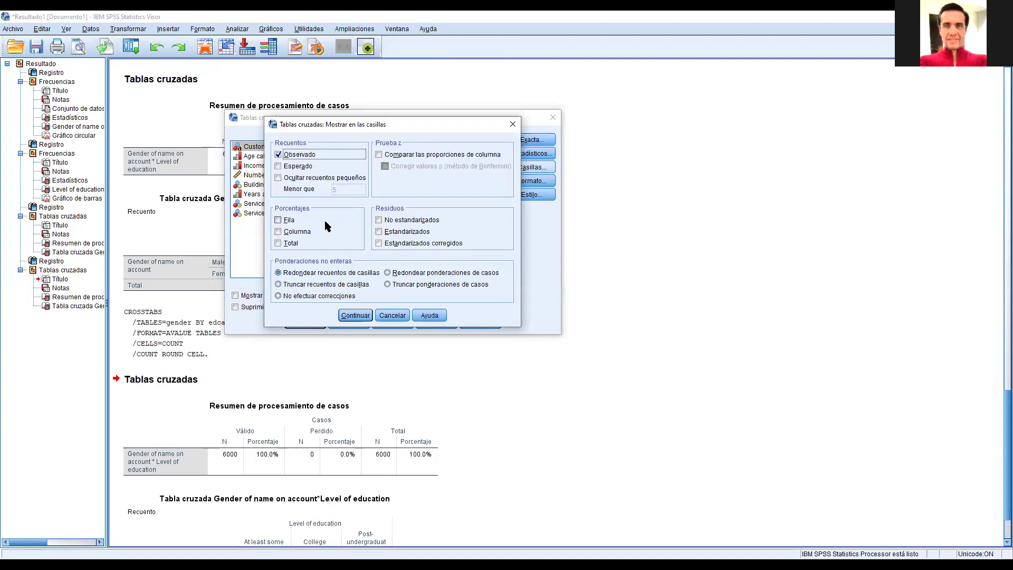
{"action": "left_click", "coordinate": [278, 220]}
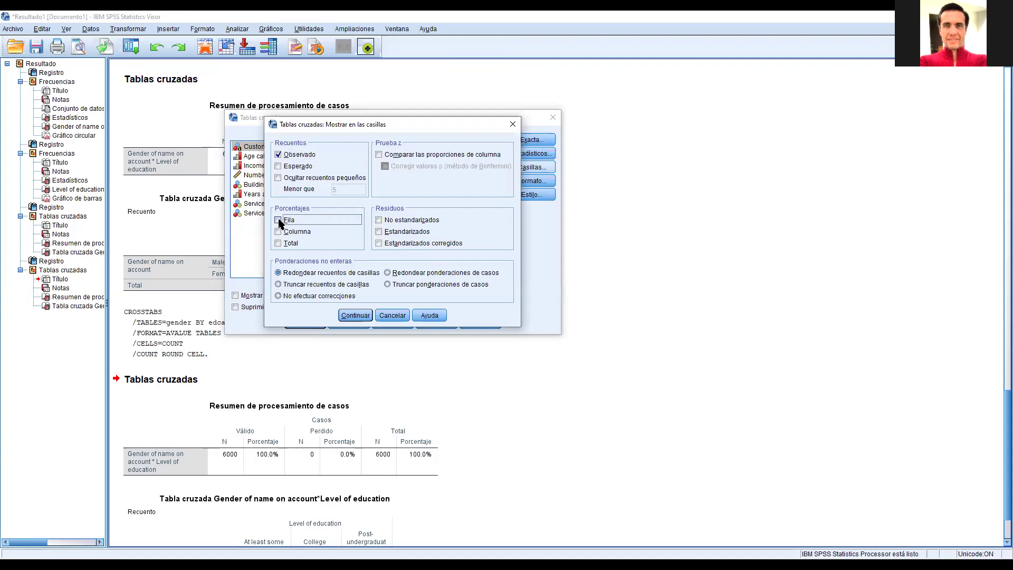
{"action": "left_click", "coordinate": [278, 231]}
{"action": "left_click", "coordinate": [278, 242]}
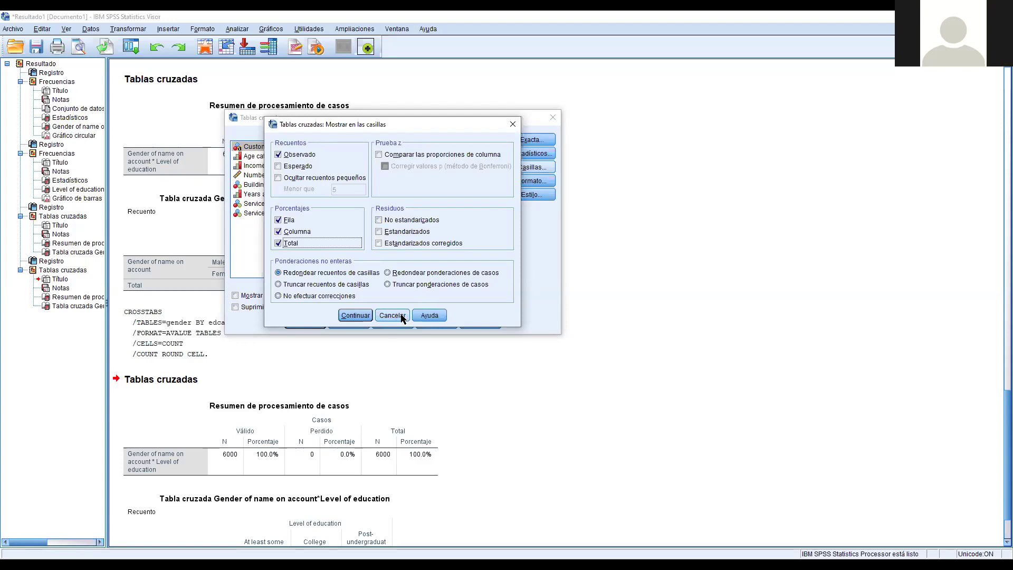
{"action": "key", "text": "Escape"}
{"action": "left_click", "coordinate": [436, 322]}
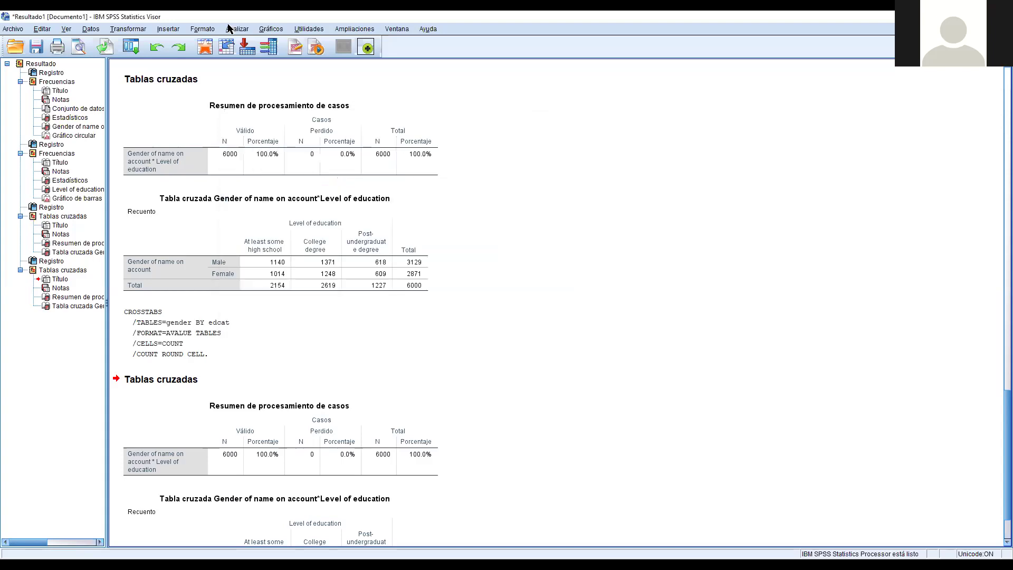
Reopen the Tablas cruzadas analysis and enable Fila, Columna and Total percentages in the cell display options
{"action": "left_click", "coordinate": [237, 28]}
{"action": "mouse_move", "coordinate": [249, 57]}
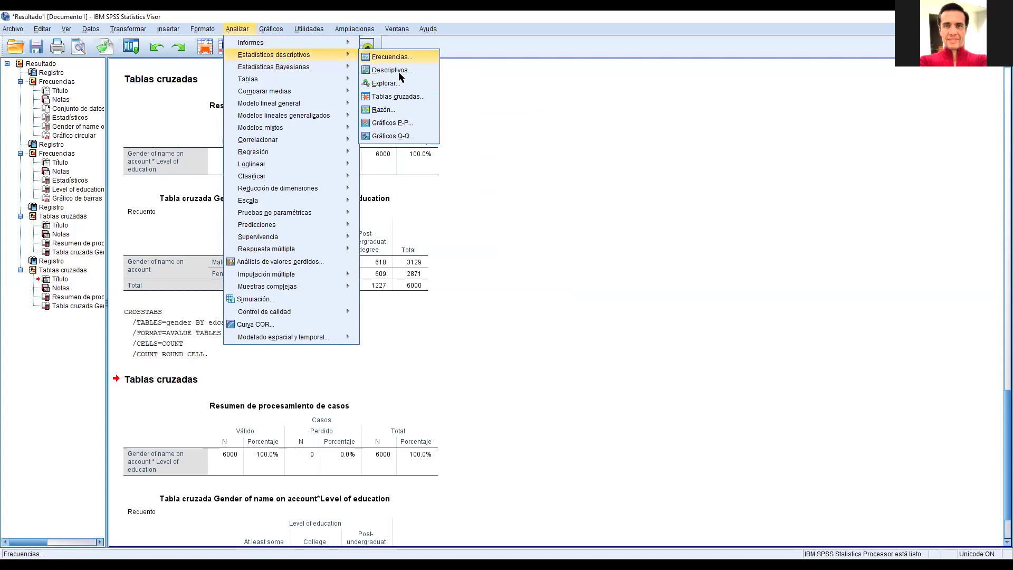
{"action": "key", "text": "Return"}
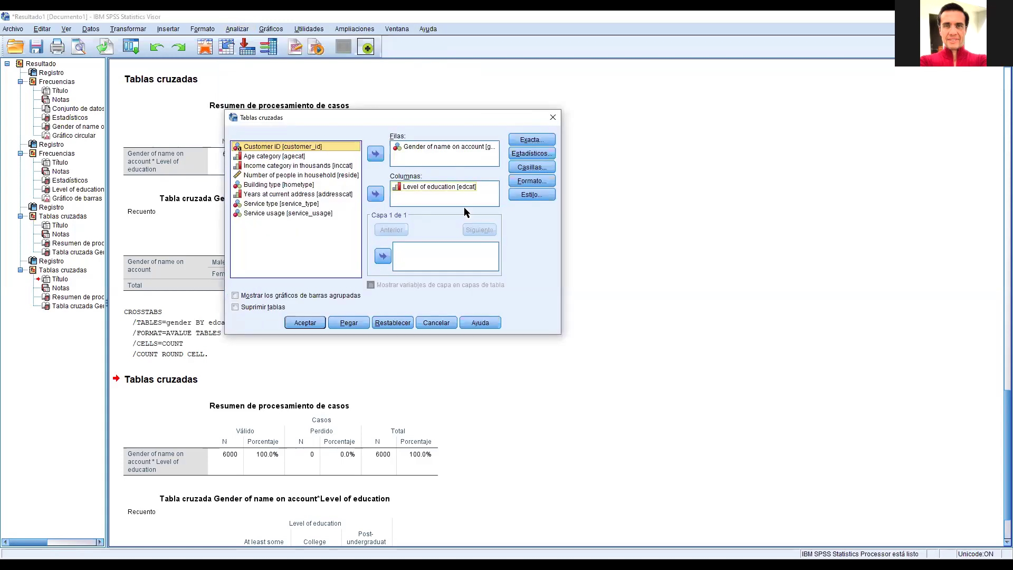
{"action": "left_click", "coordinate": [537, 168]}
{"action": "left_click", "coordinate": [288, 220]}
{"action": "left_click", "coordinate": [288, 232]}
{"action": "left_click", "coordinate": [288, 243]}
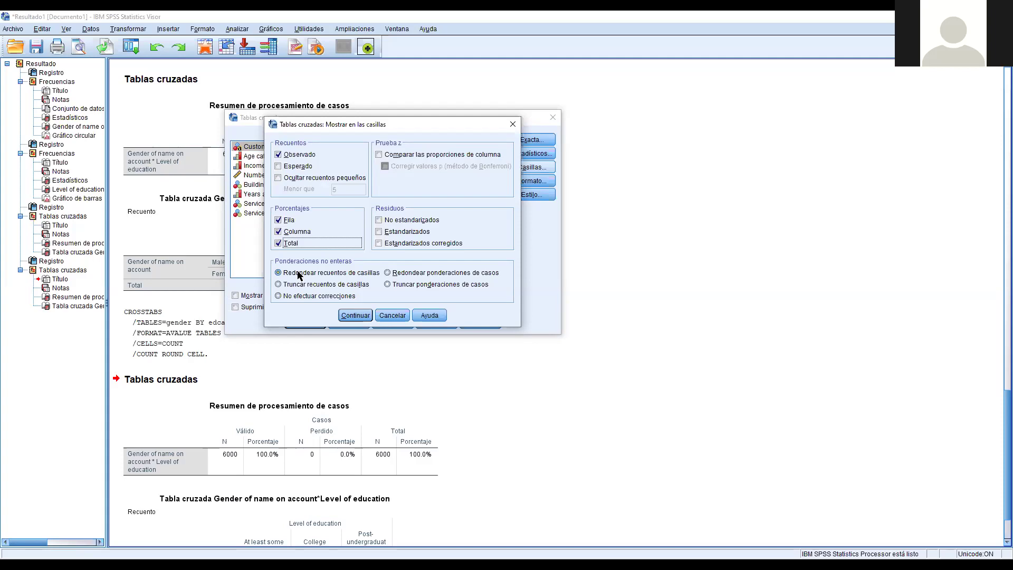
{"action": "left_click", "coordinate": [355, 315]}
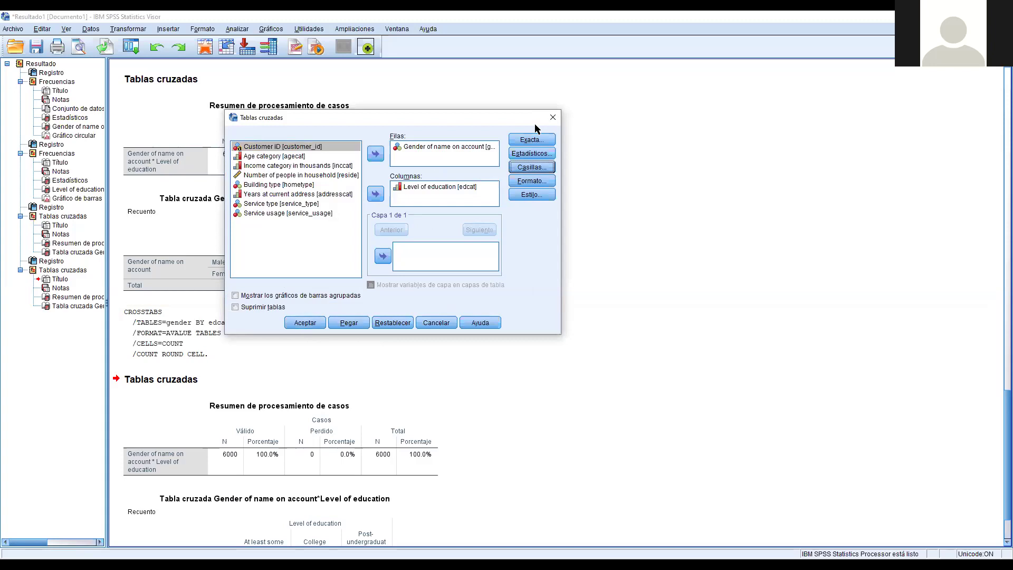
Review the cell percentage options and run the gender by Level of education crosstab with them
{"action": "left_click", "coordinate": [527, 167]}
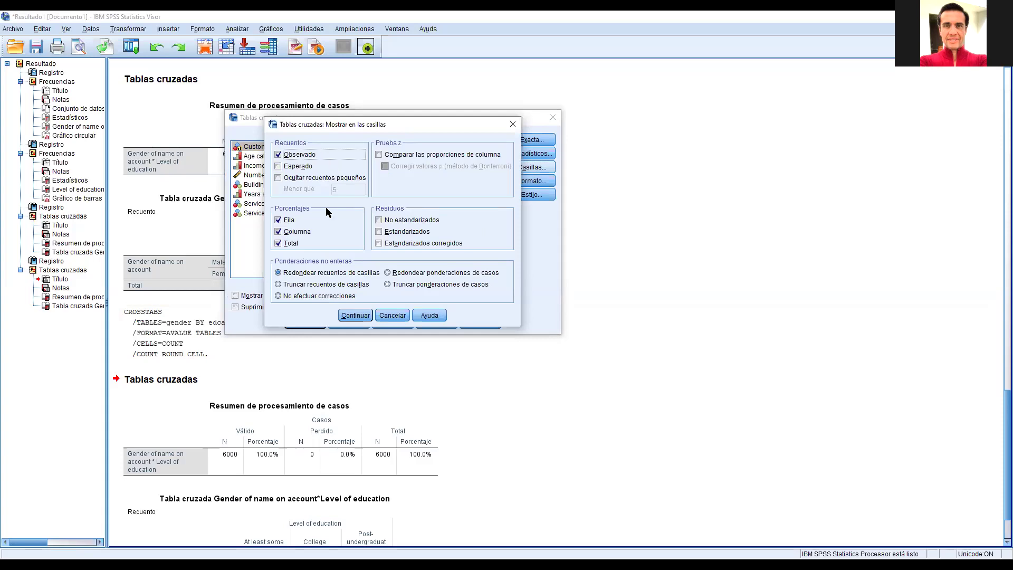
{"action": "left_click", "coordinate": [354, 316]}
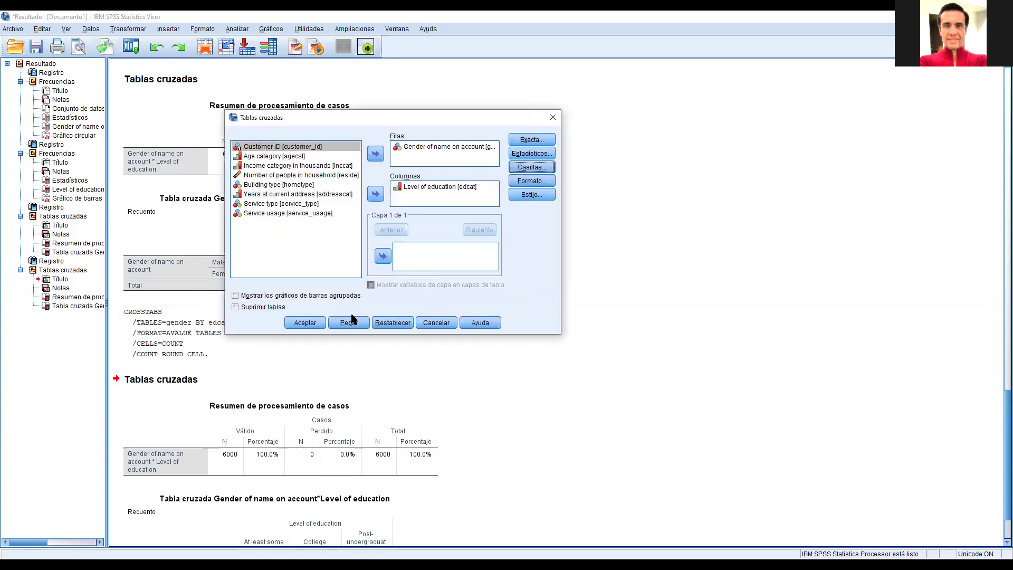
{"action": "left_click", "coordinate": [306, 323]}
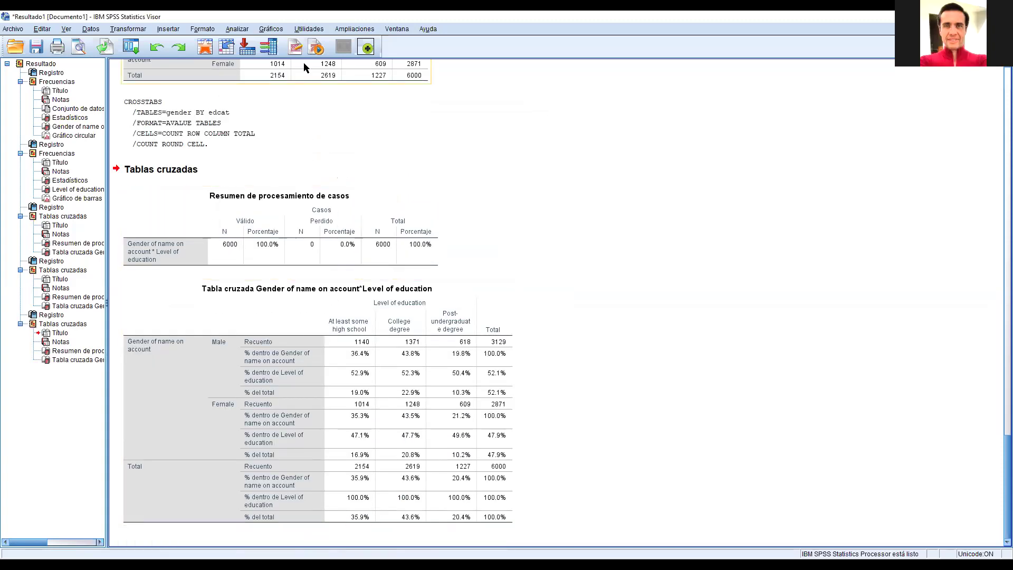
Run the crosstab with row, column and total percentages once more, keeping the same variables
{"action": "left_click", "coordinate": [240, 30]}
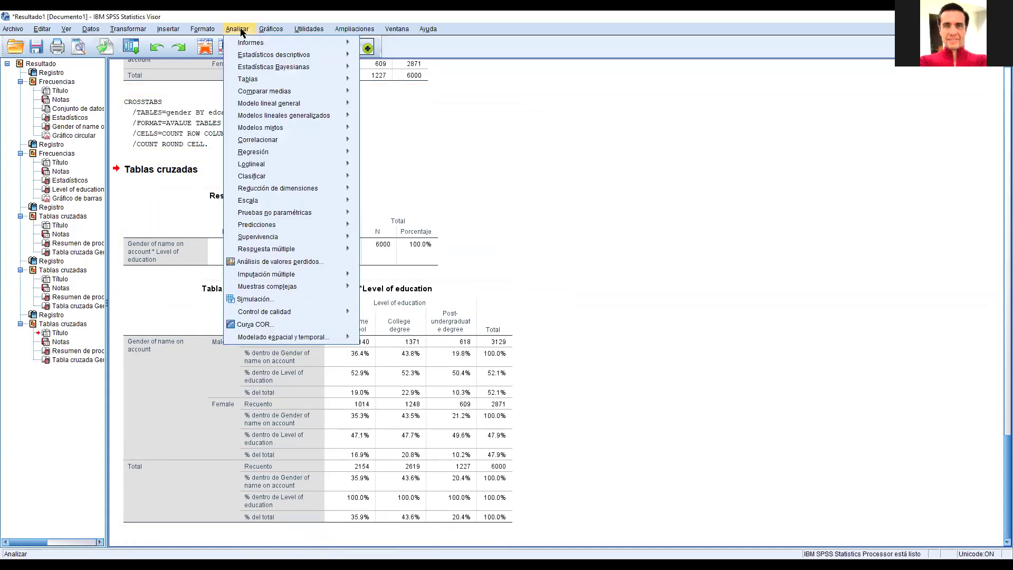
{"action": "mouse_move", "coordinate": [296, 55]}
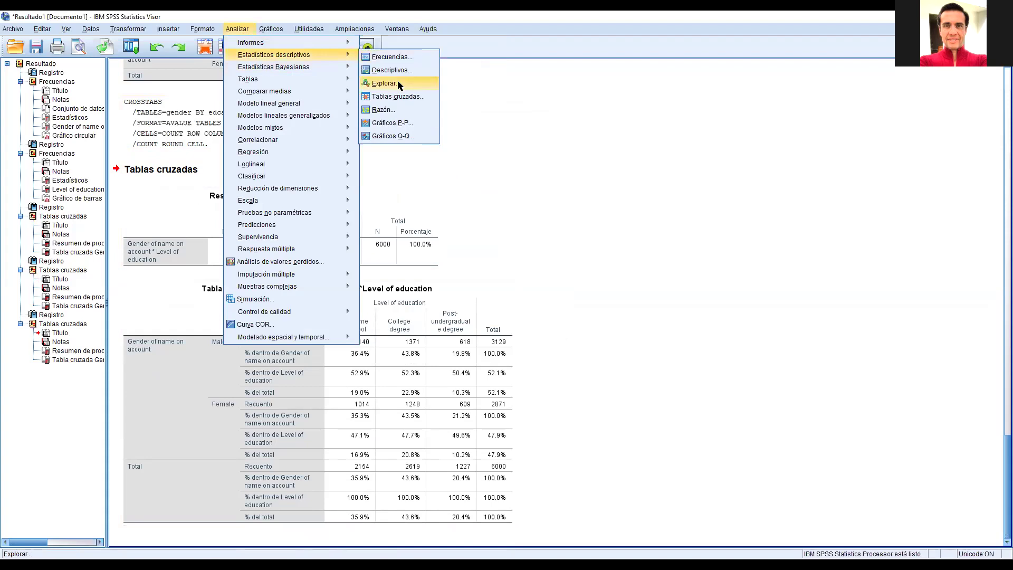
{"action": "left_click", "coordinate": [397, 96]}
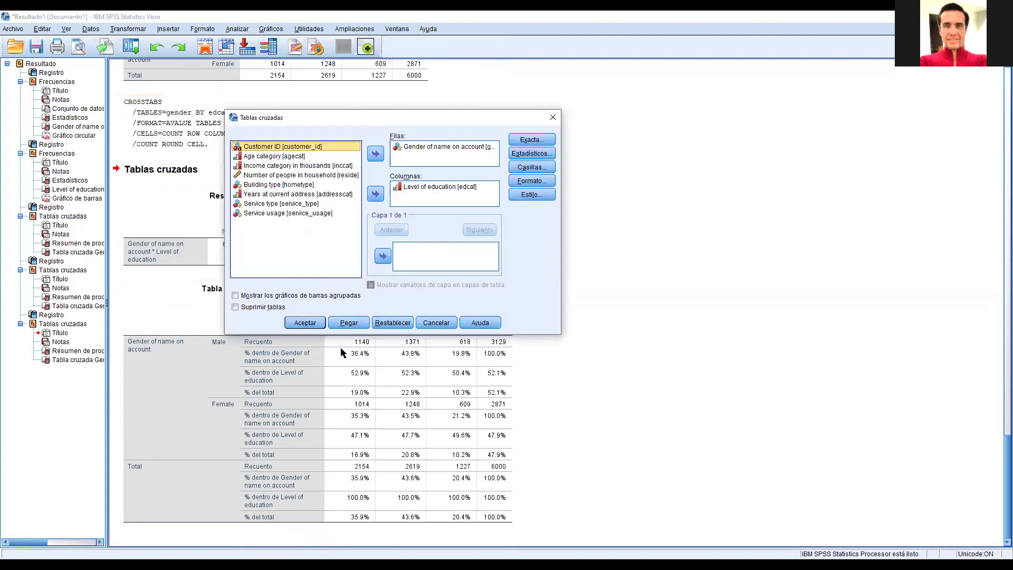
{"action": "left_click", "coordinate": [306, 323]}
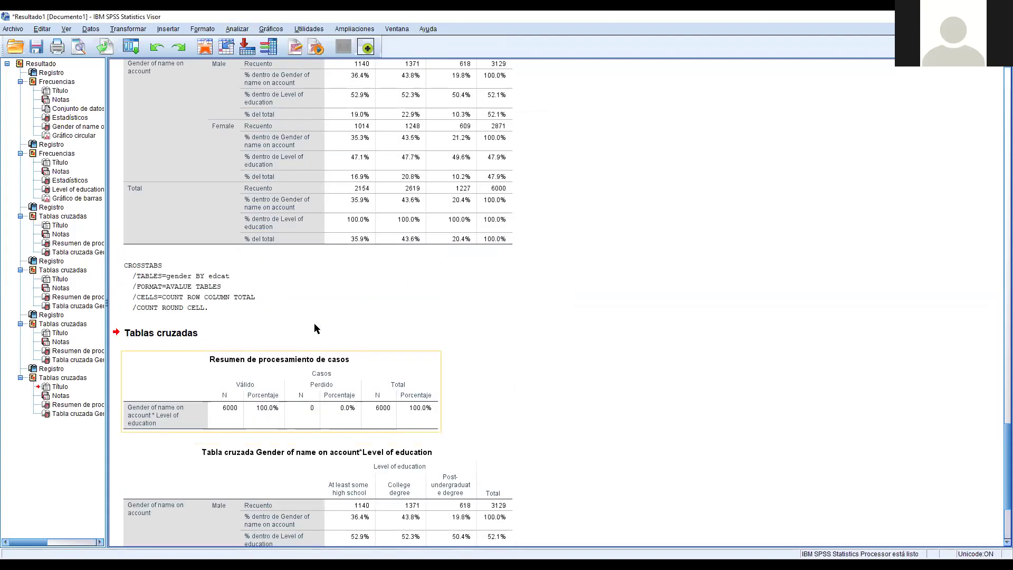
Box the Male row's percentages within gender for each education level with screen annotations, and clear the marks
{"action": "left_click", "coordinate": [679, 275]}
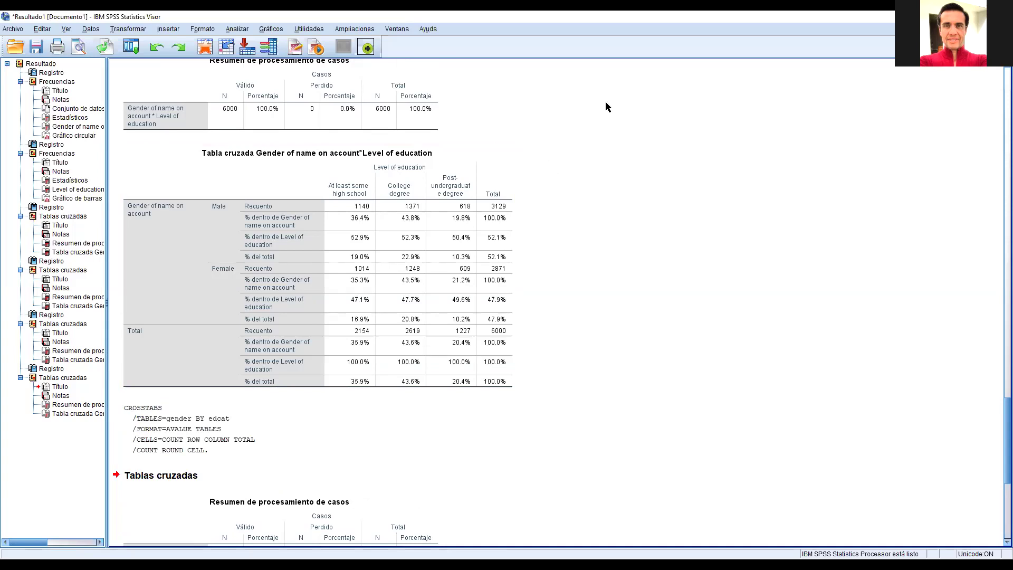
{"action": "left_click", "coordinate": [661, 62]}
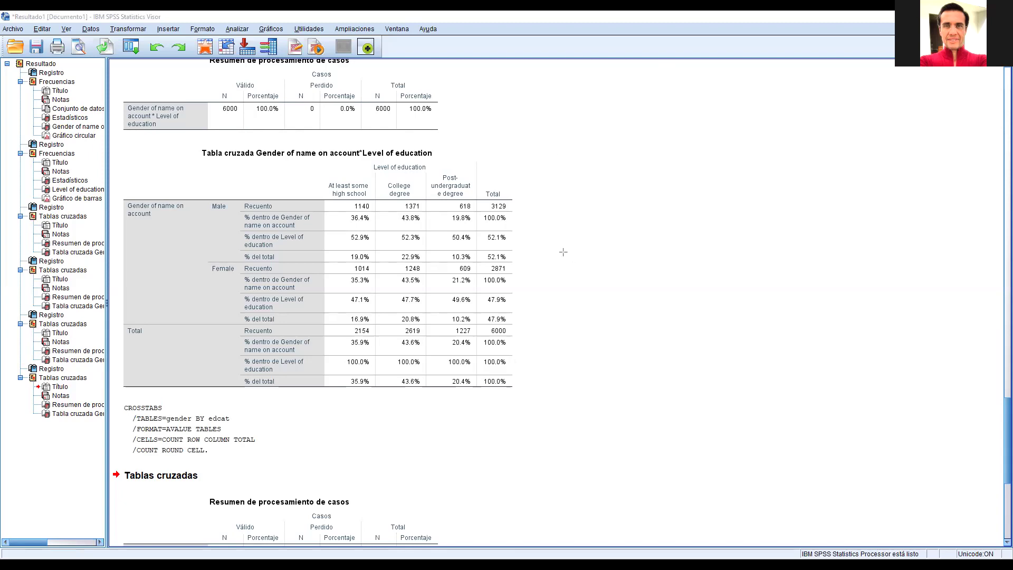
{"action": "left_click_drag", "start_coordinate": [341, 212], "coordinate": [374, 228]}
{"action": "left_click", "coordinate": [473, 223]}
{"action": "left_click_drag", "start_coordinate": [474, 224], "coordinate": [476, 226]}
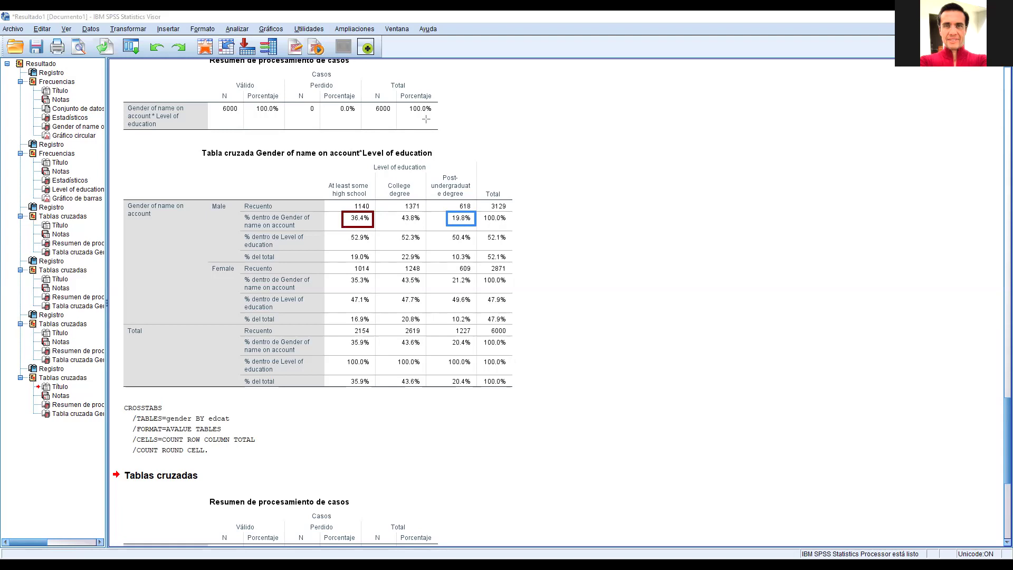
{"action": "mouse_move", "coordinate": [331, 212]}
{"action": "left_mouse_down"}
{"action": "mouse_move", "coordinate": [389, 231]}
{"action": "mouse_move", "coordinate": [481, 230]}
{"action": "left_mouse_up"}
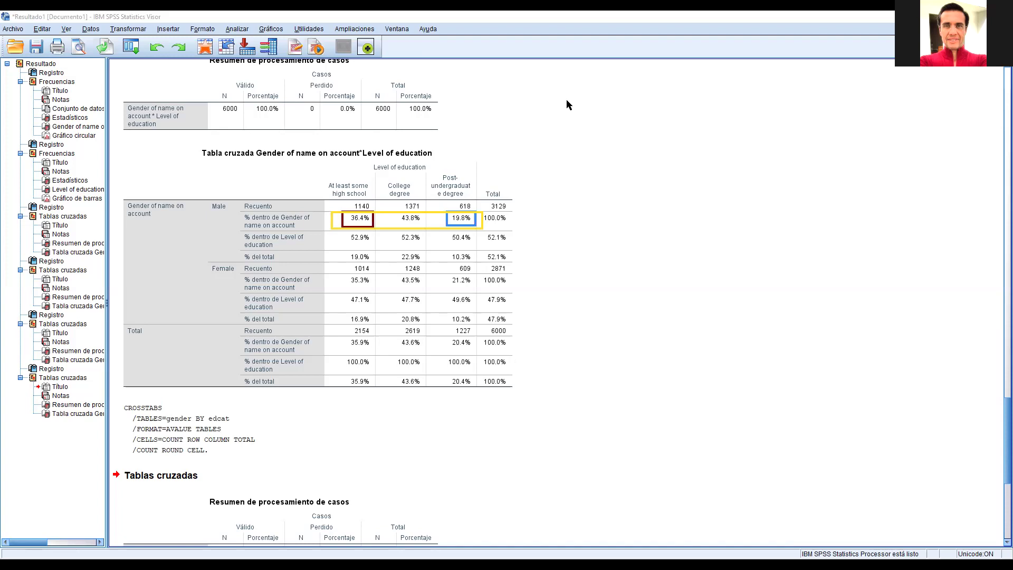
{"action": "left_click_drag", "start_coordinate": [393, 212], "coordinate": [424, 229]}
{"action": "key", "text": "Escape"}
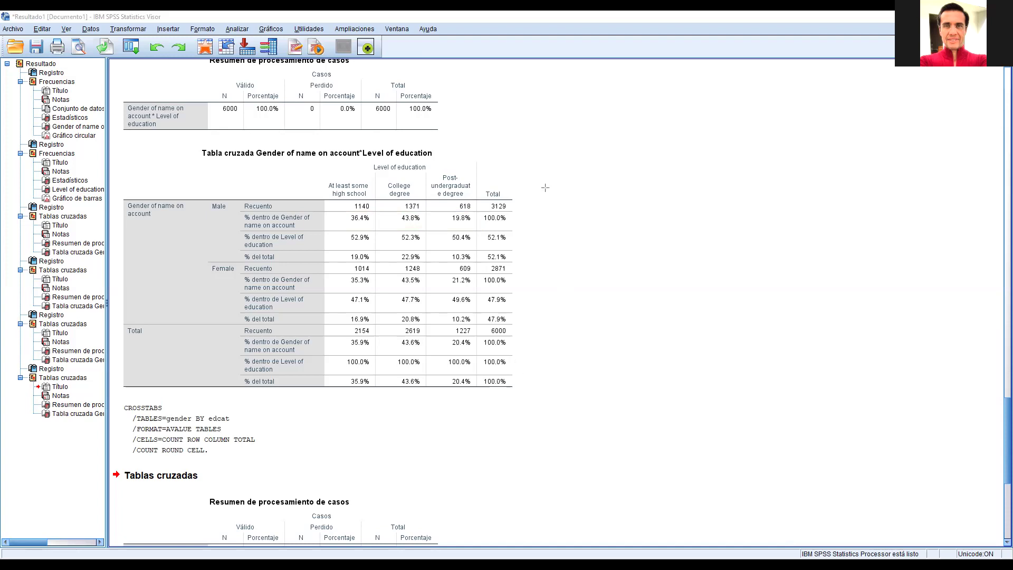
Box the Male and Female percentages within gender for each education level in matching colours, and clear the marks
{"action": "left_click_drag", "start_coordinate": [343, 212], "coordinate": [372, 228]}
{"action": "left_click_drag", "start_coordinate": [342, 274], "coordinate": [375, 287]}
{"action": "left_click_drag", "start_coordinate": [444, 211], "coordinate": [475, 229]}
{"action": "left_click_drag", "start_coordinate": [443, 272], "coordinate": [476, 288]}
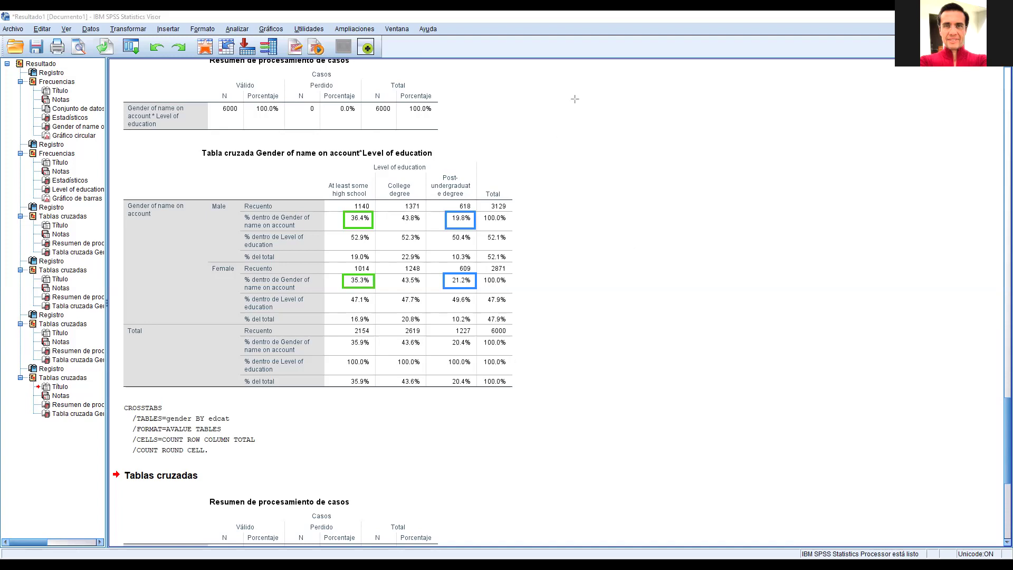
{"action": "left_click_drag", "start_coordinate": [392, 210], "coordinate": [425, 228]}
{"action": "left_click_drag", "start_coordinate": [393, 271], "coordinate": [423, 288]}
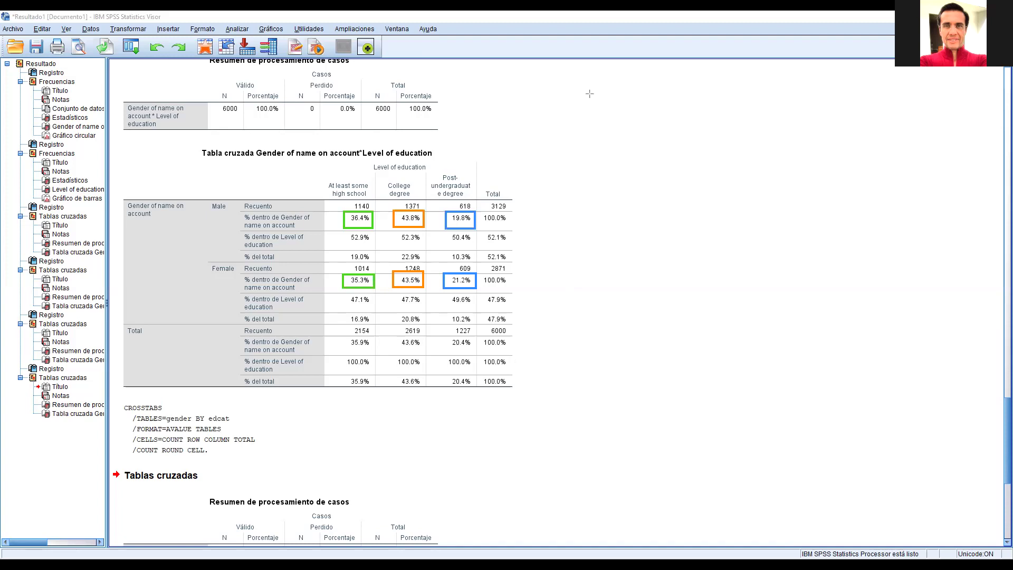
{"action": "left_click", "coordinate": [639, 90]}
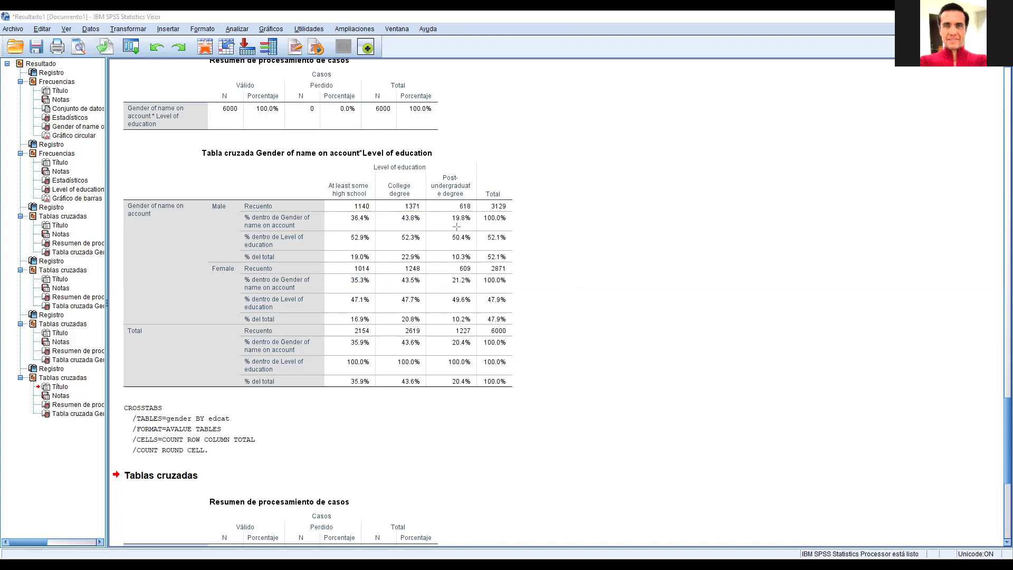
Box the Male and Female College degree counts, their row totals and the matching percentages within gender
{"action": "left_click_drag", "start_coordinate": [397, 199], "coordinate": [425, 213]}
{"action": "left_click_drag", "start_coordinate": [395, 262], "coordinate": [424, 275]}
{"action": "left_click_drag", "start_coordinate": [484, 200], "coordinate": [511, 212]}
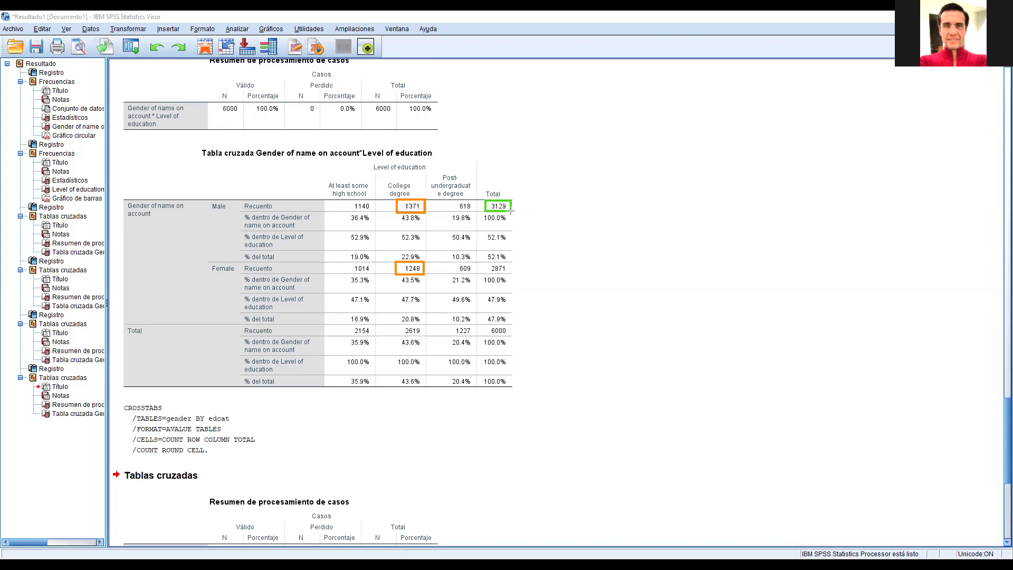
{"action": "left_click_drag", "start_coordinate": [485, 262], "coordinate": [510, 274]}
{"action": "left_click_drag", "start_coordinate": [422, 226], "coordinate": [397, 213]}
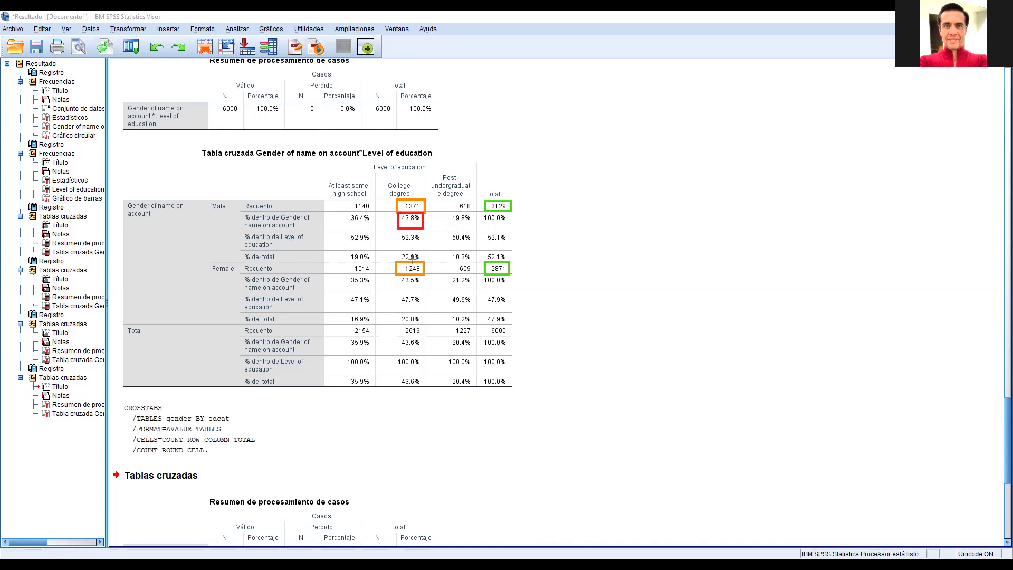
{"action": "left_click_drag", "start_coordinate": [423, 288], "coordinate": [394, 274]}
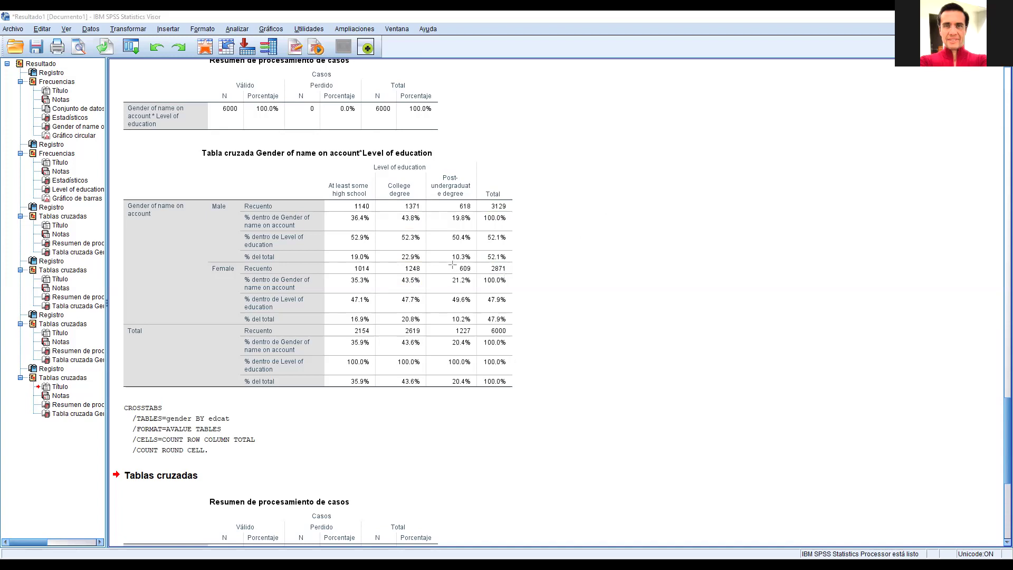
Box the Female Post-undergraduate count, its percentage of the total and the valid case count, and clear the marks
{"action": "left_click_drag", "start_coordinate": [454, 262], "coordinate": [475, 275]}
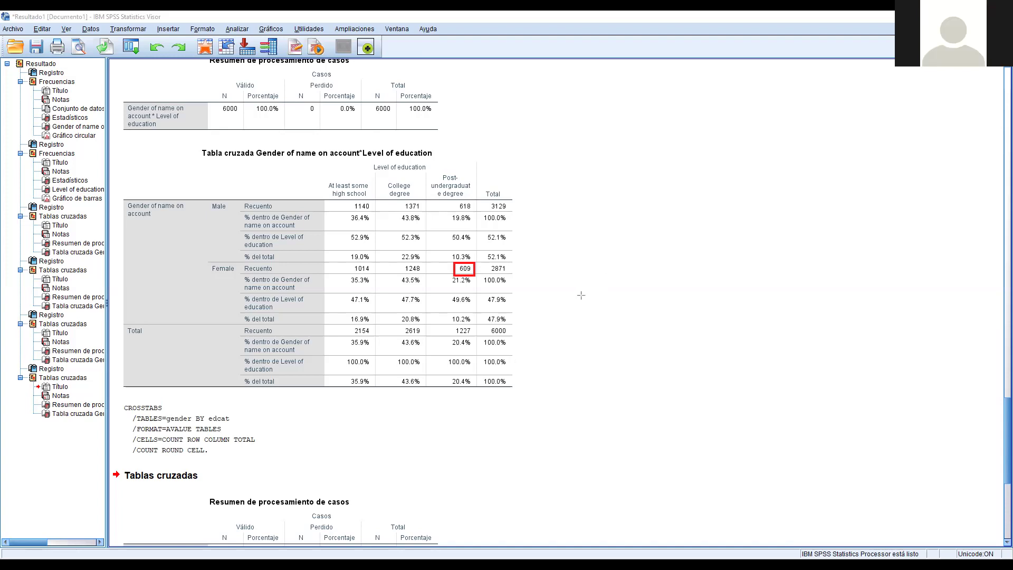
{"action": "left_click_drag", "start_coordinate": [448, 314], "coordinate": [473, 324]}
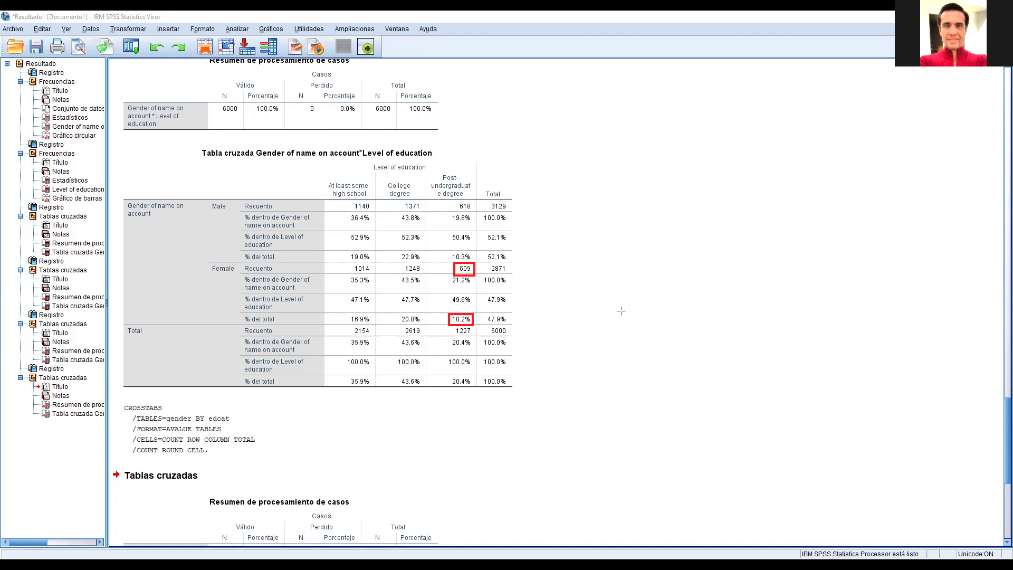
{"action": "left_click_drag", "start_coordinate": [216, 100], "coordinate": [245, 120]}
{"action": "left_click", "coordinate": [592, 255]}
Box the Male and Female rows of percentages within gender, mark the Female high school and college cells, and clear the marks
{"action": "mouse_move", "coordinate": [229, 211]}
{"action": "left_mouse_down"}
{"action": "mouse_move", "coordinate": [261, 228]}
{"action": "mouse_move", "coordinate": [418, 228]}
{"action": "left_mouse_up"}
{"action": "left_click_drag", "start_coordinate": [525, 225], "coordinate": [526, 230]}
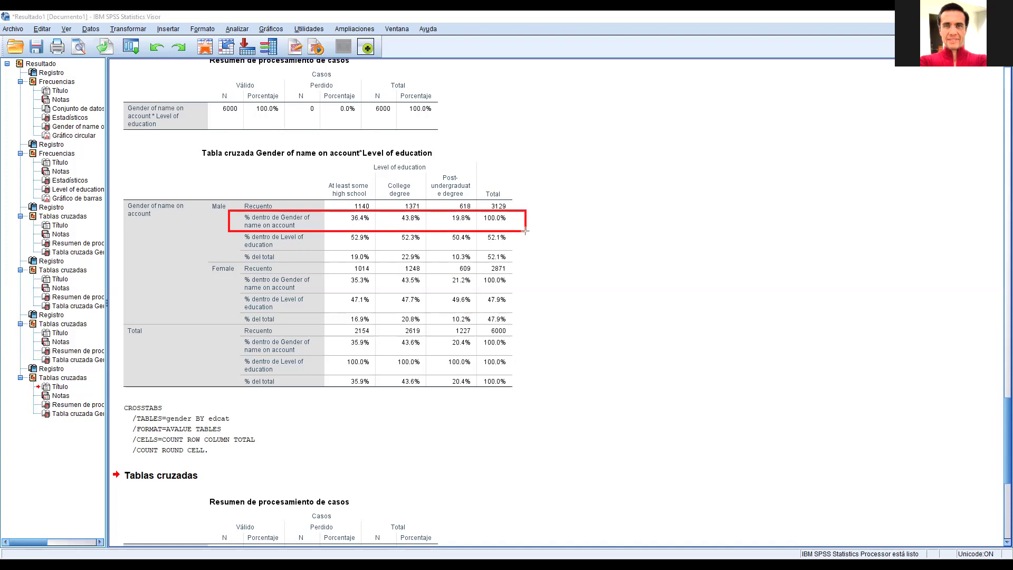
{"action": "mouse_move", "coordinate": [230, 274]}
{"action": "left_mouse_down"}
{"action": "mouse_move", "coordinate": [339, 290]}
{"action": "mouse_move", "coordinate": [527, 295]}
{"action": "left_mouse_up"}
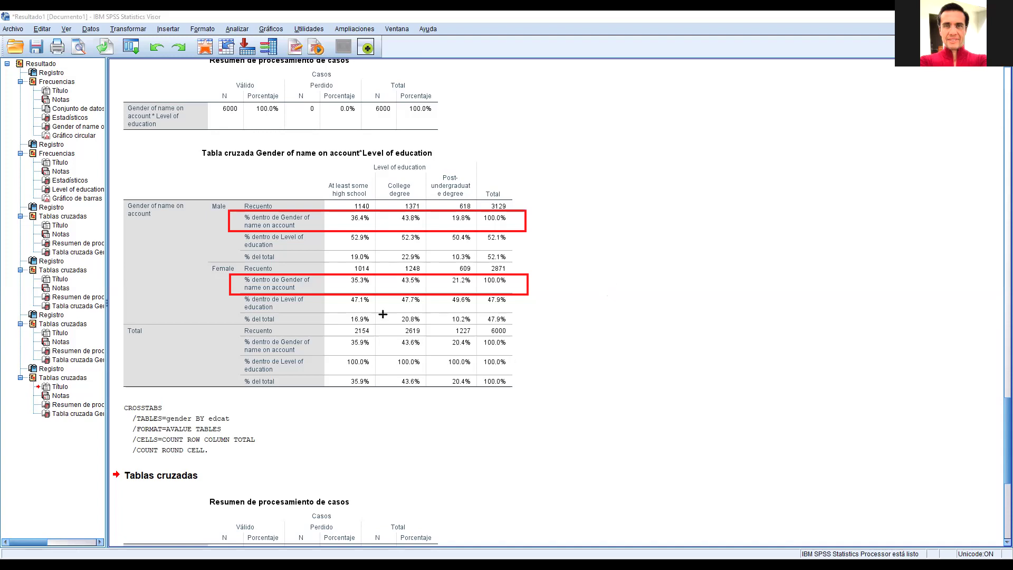
{"action": "left_click_drag", "start_coordinate": [335, 273], "coordinate": [377, 293]}
{"action": "left_click_drag", "start_coordinate": [386, 273], "coordinate": [426, 291]}
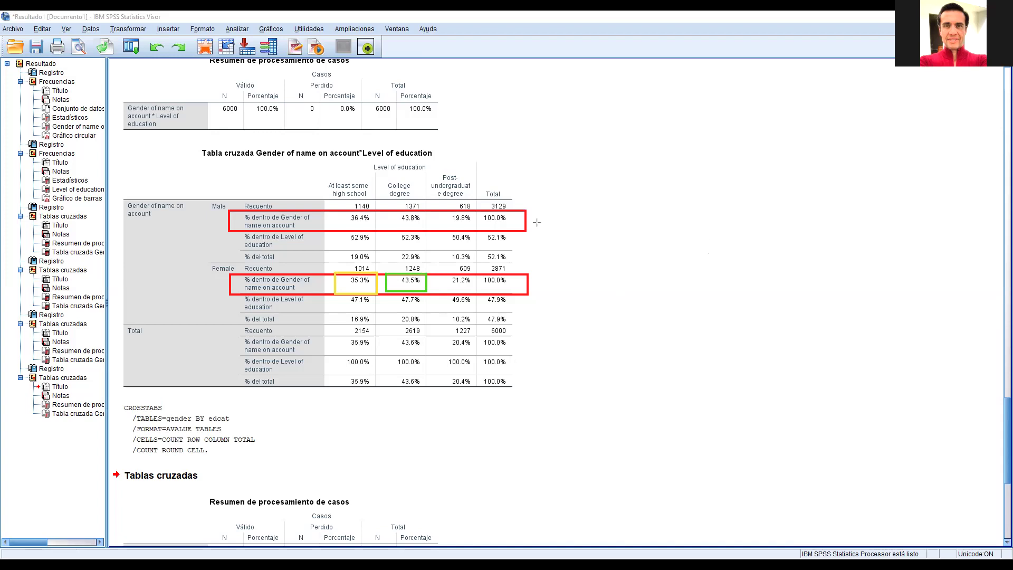
{"action": "key", "text": "e"}
Box the At least some high school column, its percentages within education and its share of the total, and clear the marks
{"action": "left_click_drag", "start_coordinate": [327, 176], "coordinate": [380, 391]}
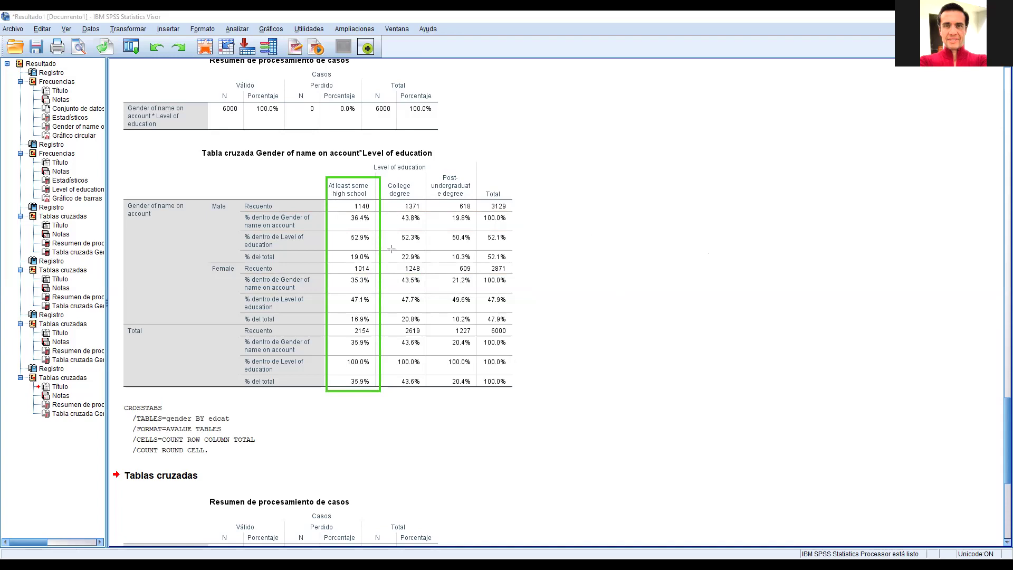
{"action": "left_click_drag", "start_coordinate": [336, 230], "coordinate": [375, 251]}
{"action": "left_click_drag", "start_coordinate": [337, 293], "coordinate": [377, 312]}
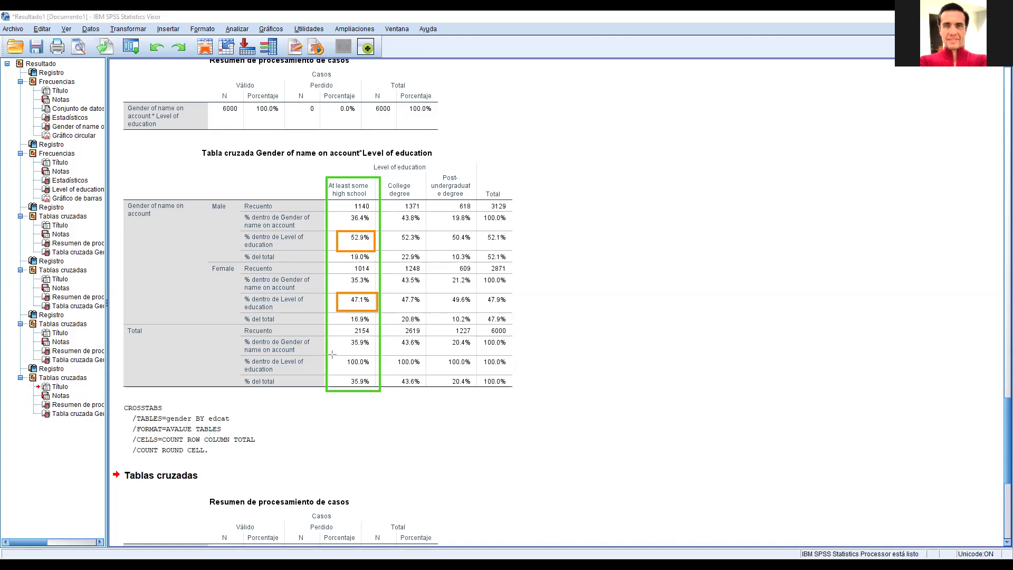
{"action": "left_click_drag", "start_coordinate": [331, 354], "coordinate": [379, 373]}
{"action": "left_click_drag", "start_coordinate": [338, 374], "coordinate": [374, 389]}
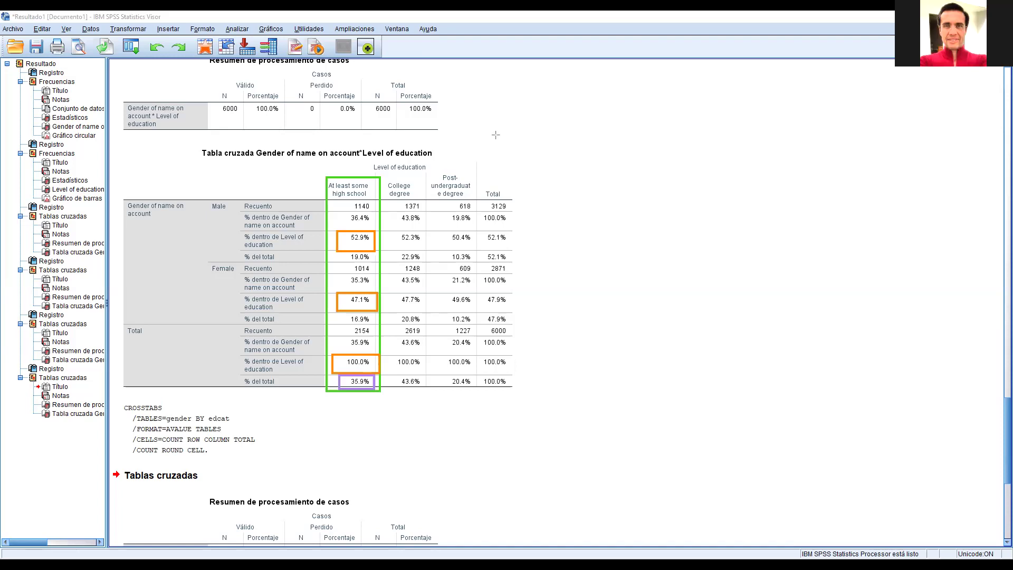
{"action": "key", "text": "e"}
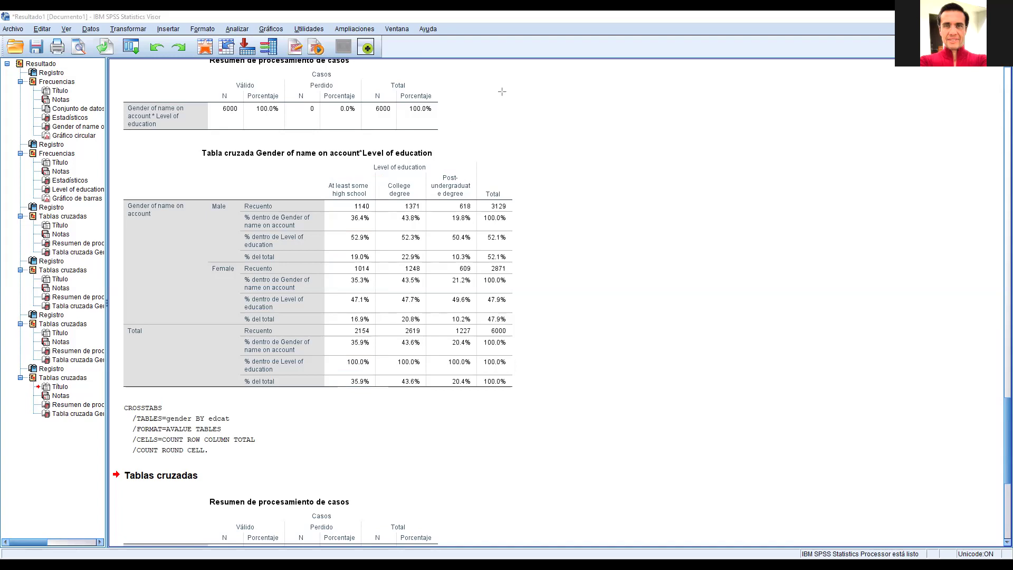
Box the Post-undergraduate degree column, with the Male percentage within Level of education and its row label
{"action": "left_click_drag", "start_coordinate": [426, 173], "coordinate": [479, 388]}
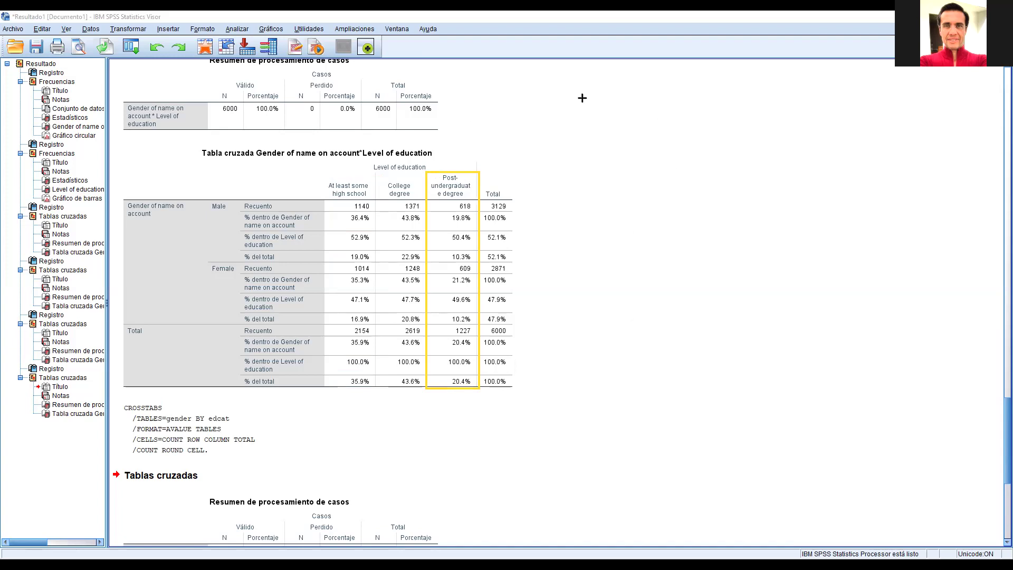
{"action": "left_click_drag", "start_coordinate": [438, 232], "coordinate": [476, 249]}
{"action": "left_click_drag", "start_coordinate": [242, 232], "coordinate": [314, 250]}
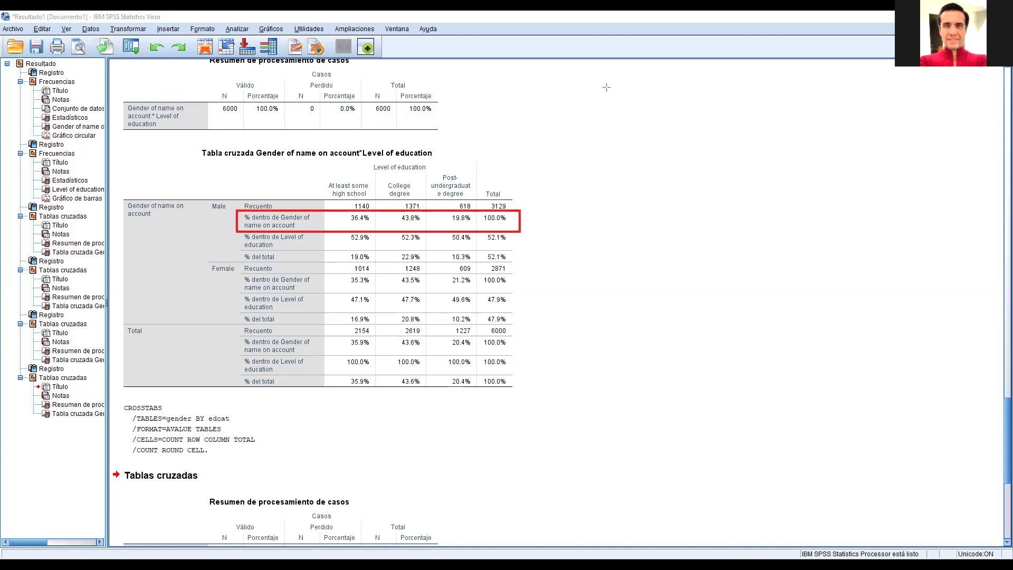
Box the College degree column and the Female high school percentage of the total, and clear the marks
{"action": "mouse_move", "coordinate": [381, 176]}
{"action": "left_mouse_down"}
{"action": "mouse_move", "coordinate": [392, 382]}
{"action": "mouse_move", "coordinate": [424, 391]}
{"action": "left_mouse_up"}
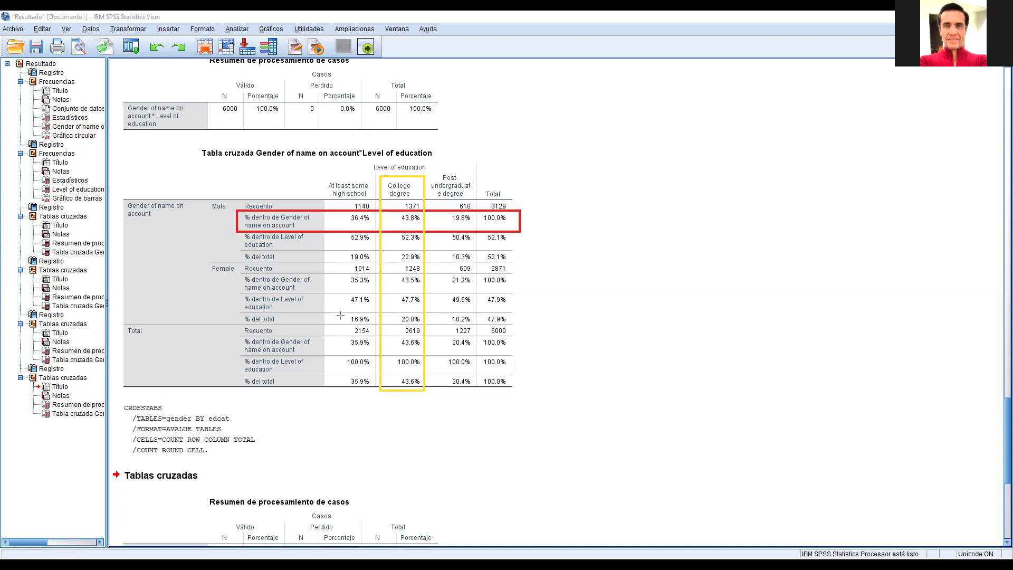
{"action": "left_click_drag", "start_coordinate": [241, 314], "coordinate": [375, 323]}
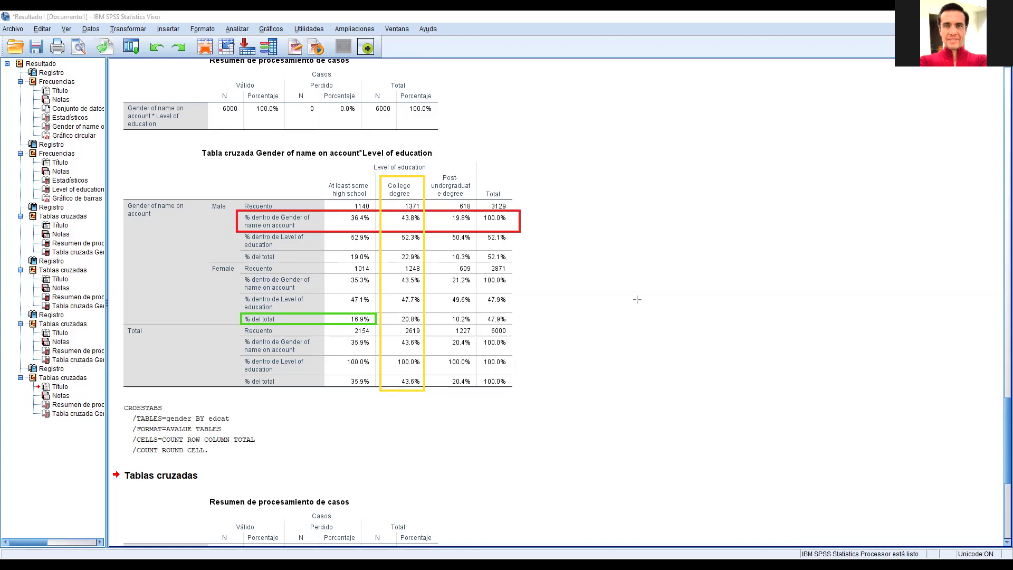
{"action": "key", "text": "e"}
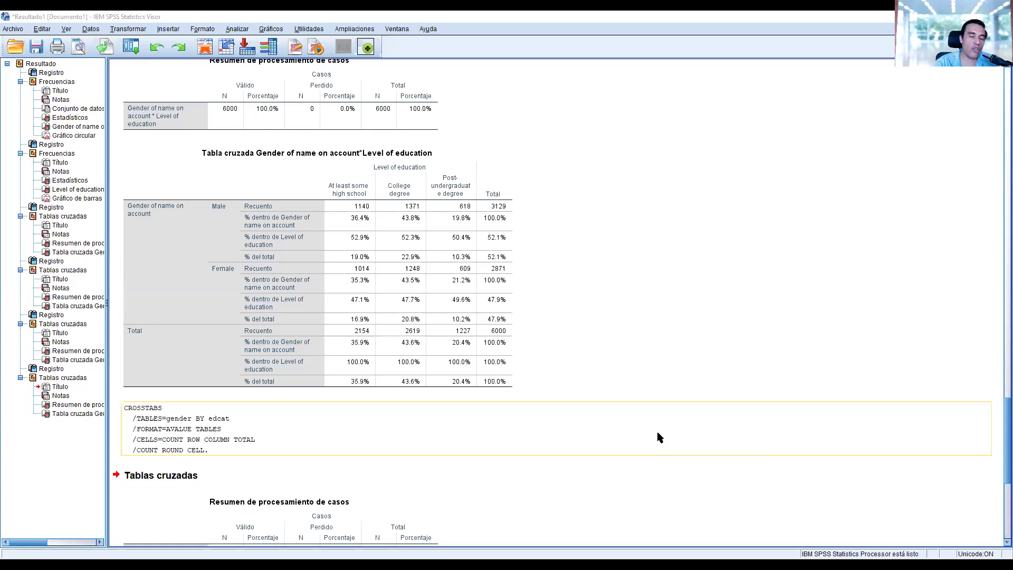
Box the Female Post-undergraduate percentage of the total, and undo the mark
{"action": "left_click", "coordinate": [491, 327]}
{"action": "left_click", "coordinate": [657, 203]}
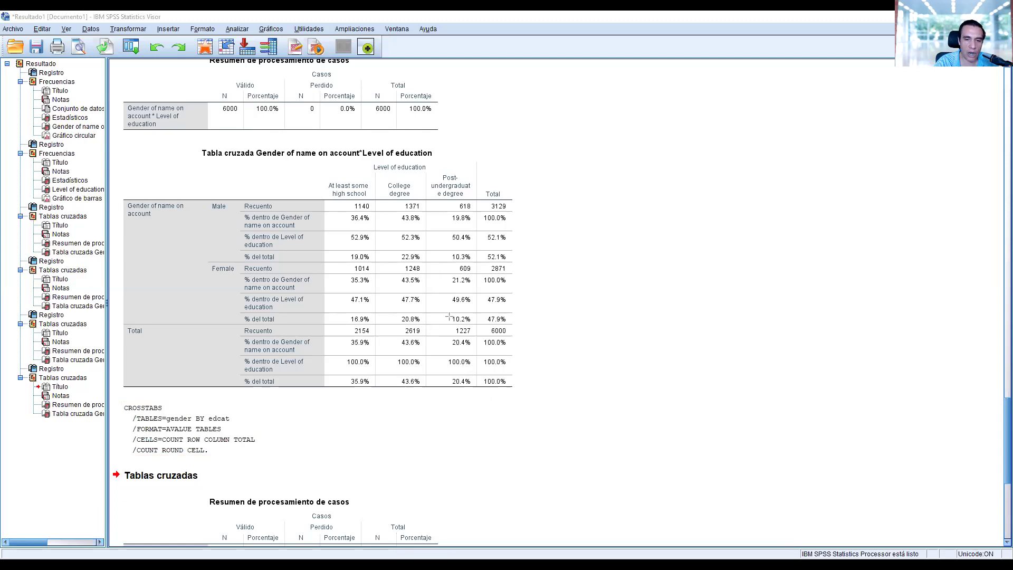
{"action": "left_click_drag", "start_coordinate": [445, 315], "coordinate": [476, 325]}
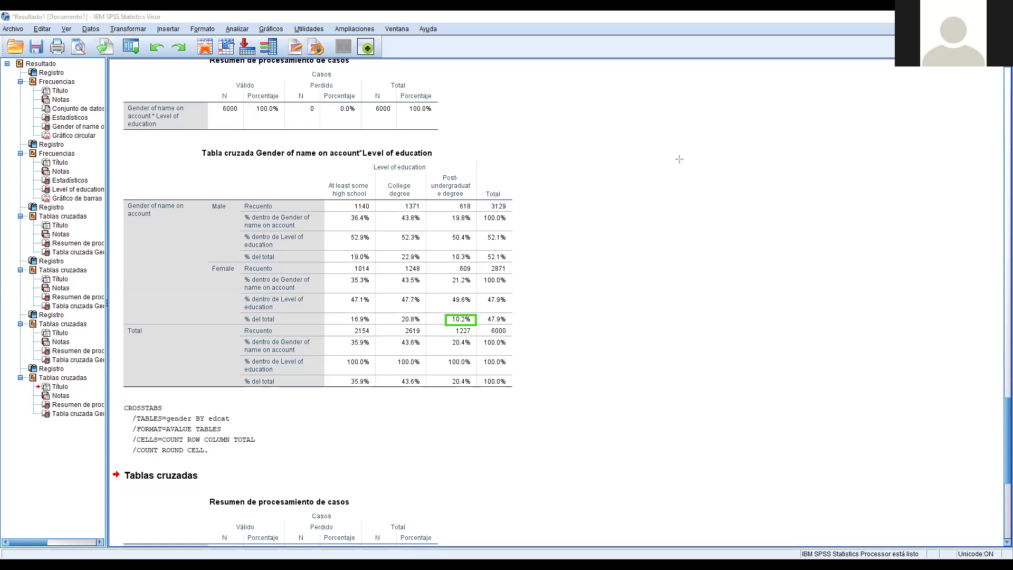
{"action": "key", "text": "ctrl+z"}
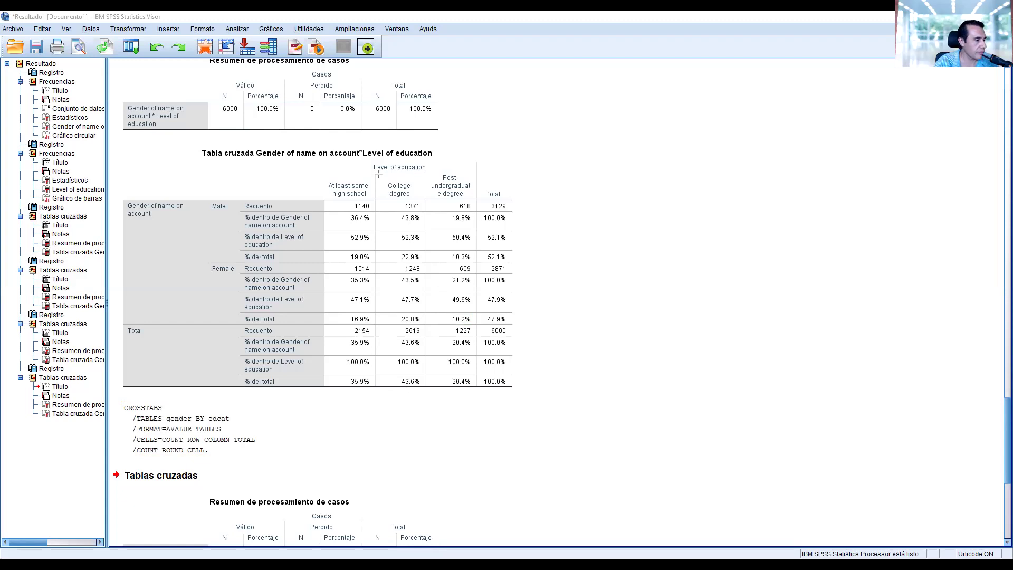
Box the College degree column, its overall percentage and both genders' percentages within gender for comparison, and clear the marks
{"action": "left_click_drag", "start_coordinate": [378, 174], "coordinate": [426, 391]}
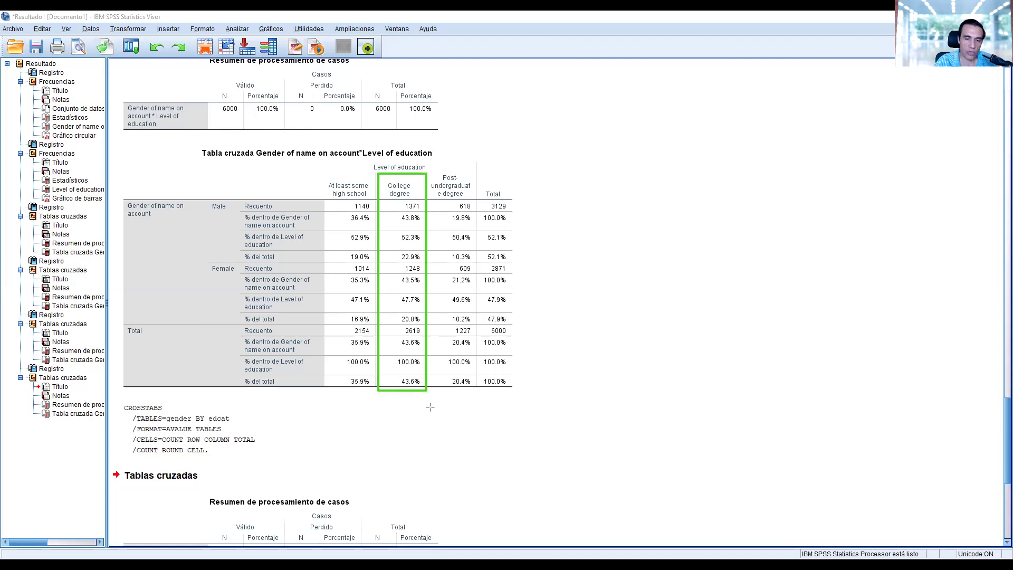
{"action": "left_click_drag", "start_coordinate": [429, 404], "coordinate": [385, 373]}
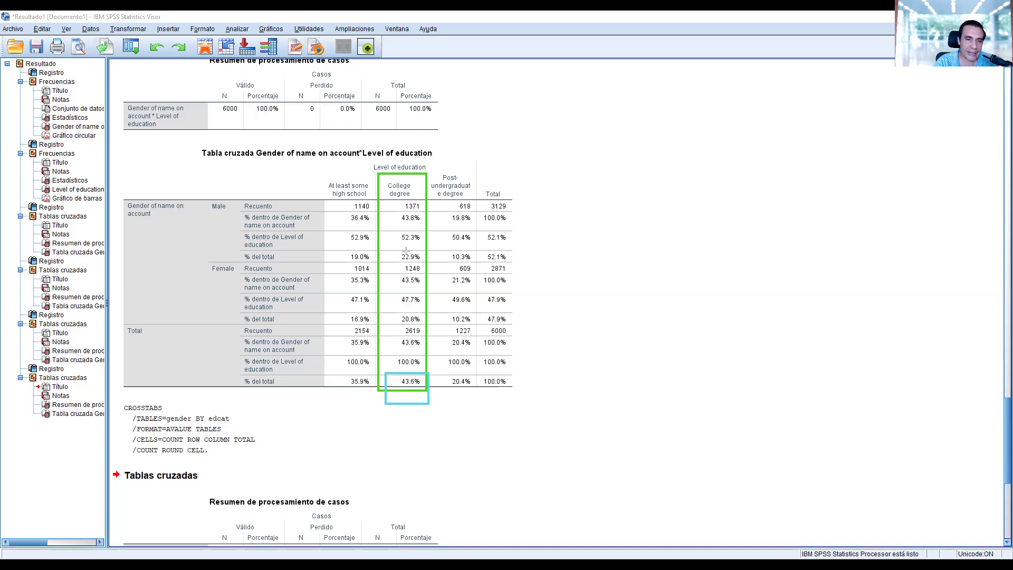
{"action": "left_click_drag", "start_coordinate": [396, 210], "coordinate": [426, 228]}
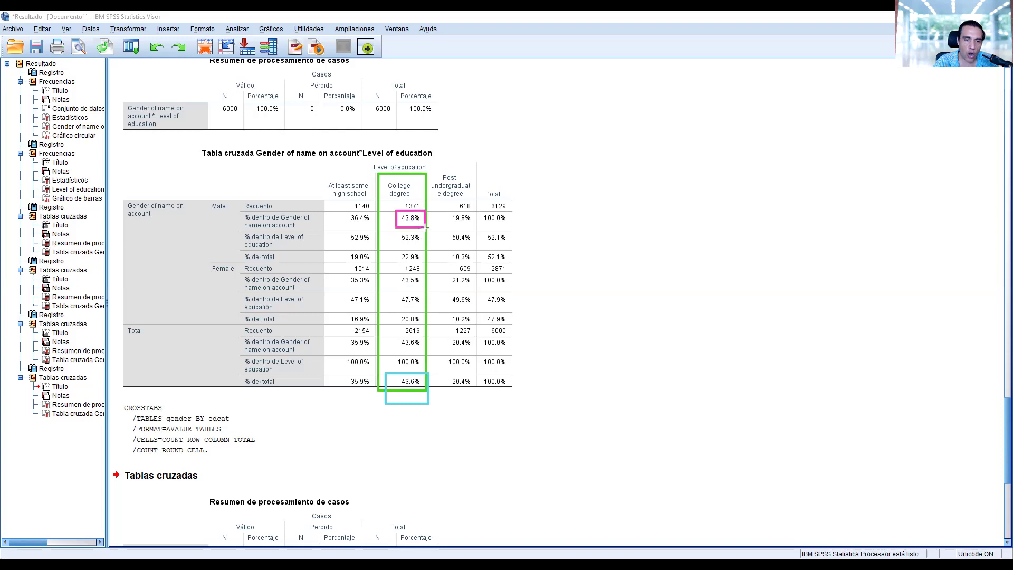
{"action": "left_click_drag", "start_coordinate": [391, 273], "coordinate": [426, 290]}
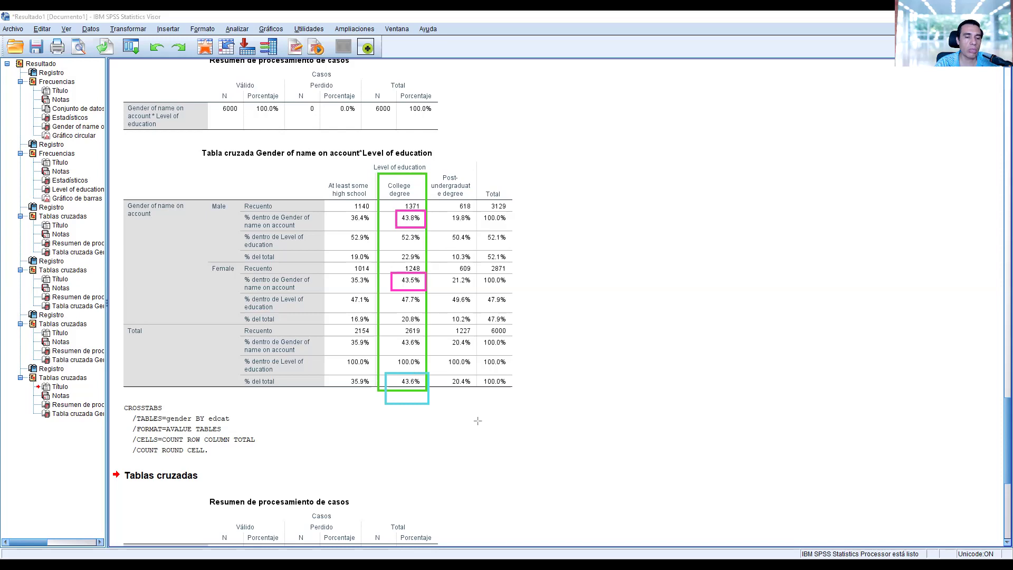
{"action": "left_click", "coordinate": [640, 95]}
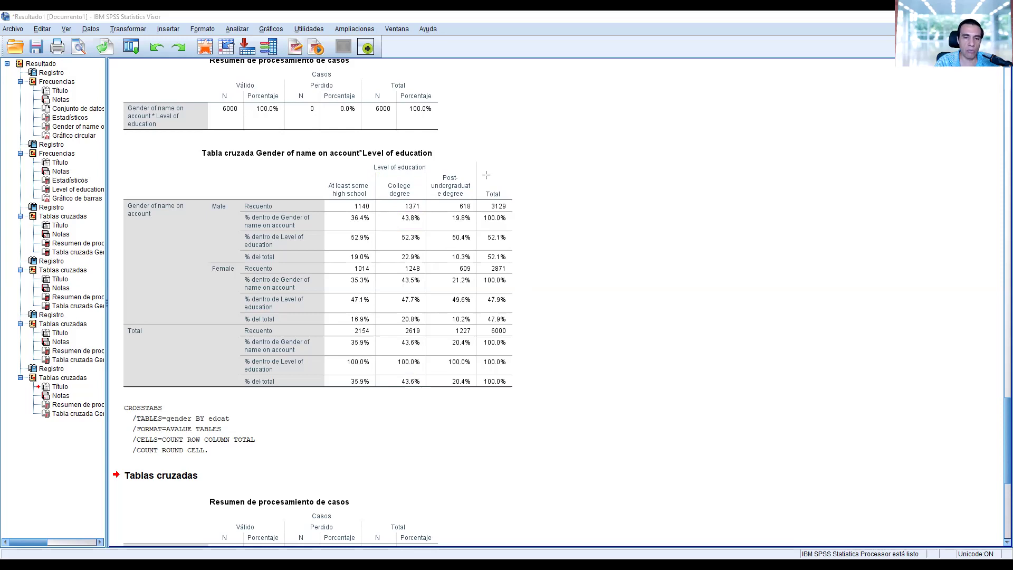
Switch to the Data Editor window showing the variables of cable_survey.sav
{"action": "key", "text": "alt+Tab"}
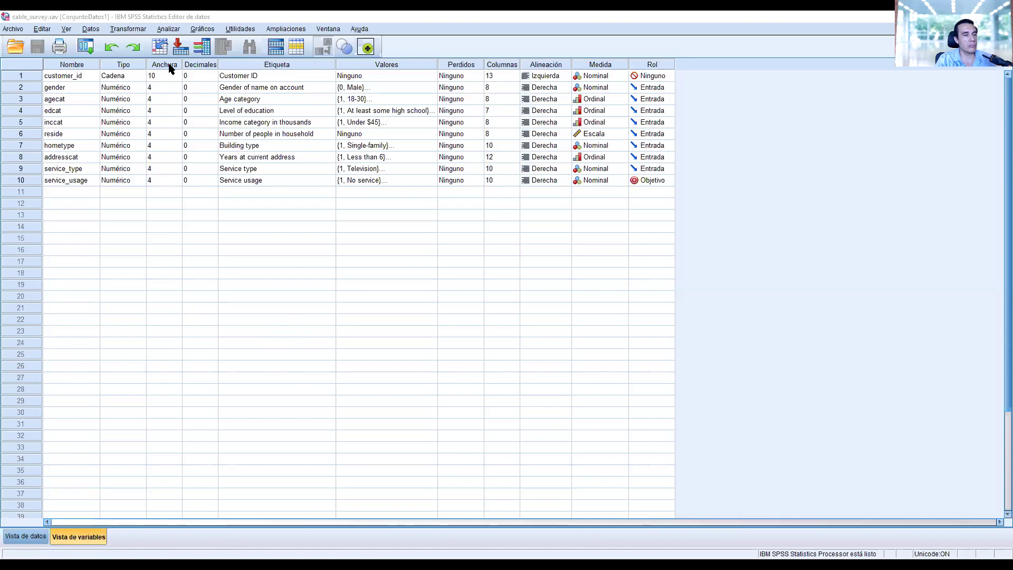
{"action": "left_click", "coordinate": [173, 29]}
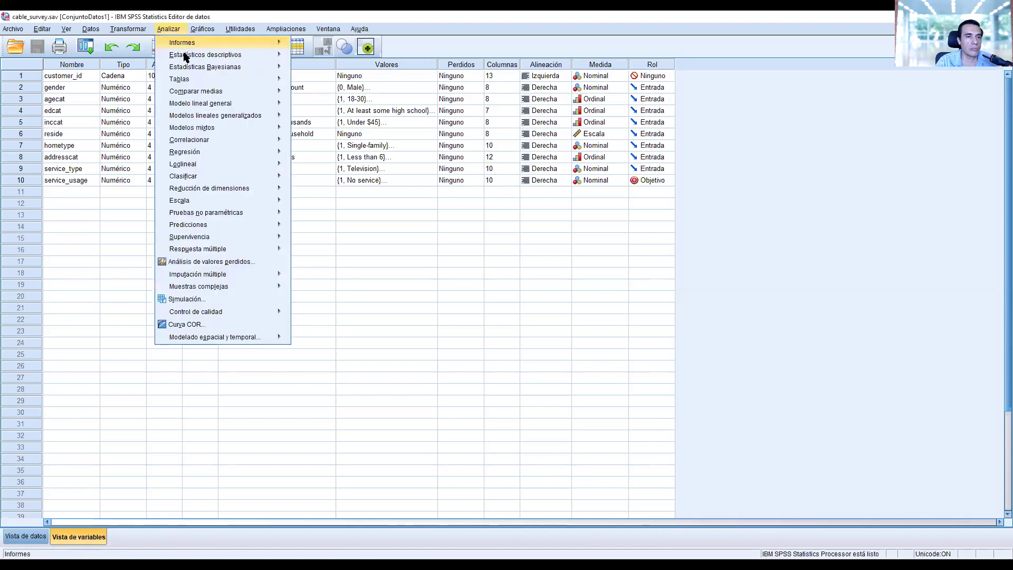
{"action": "mouse_move", "coordinate": [185, 57]}
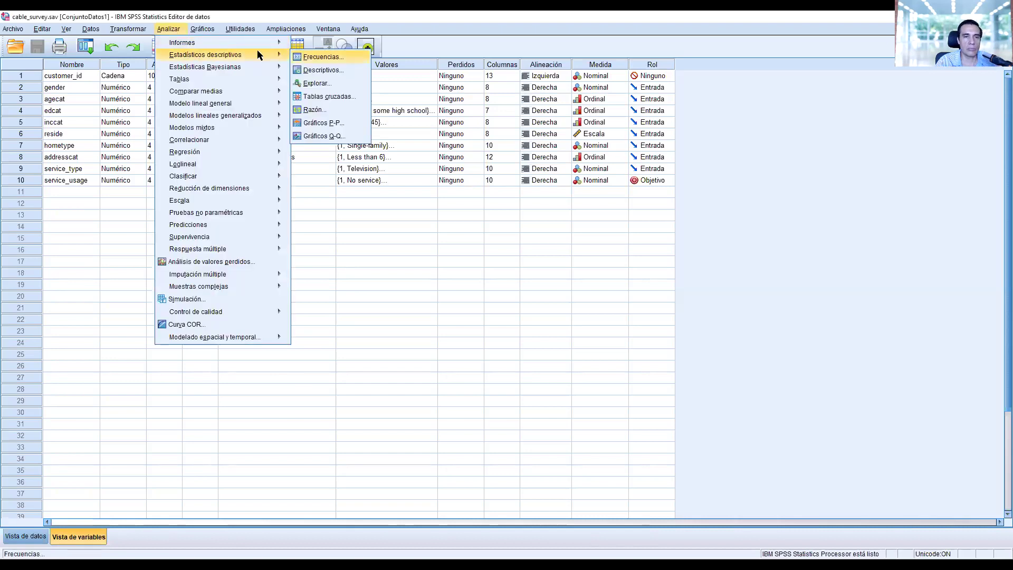
{"action": "left_click", "coordinate": [684, 69]}
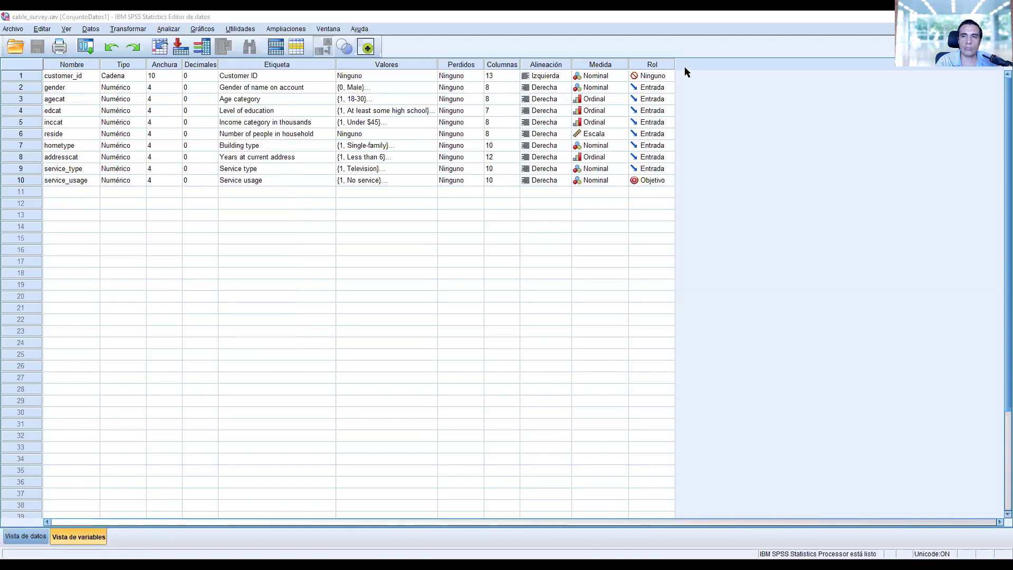
{"action": "left_click", "coordinate": [171, 30]}
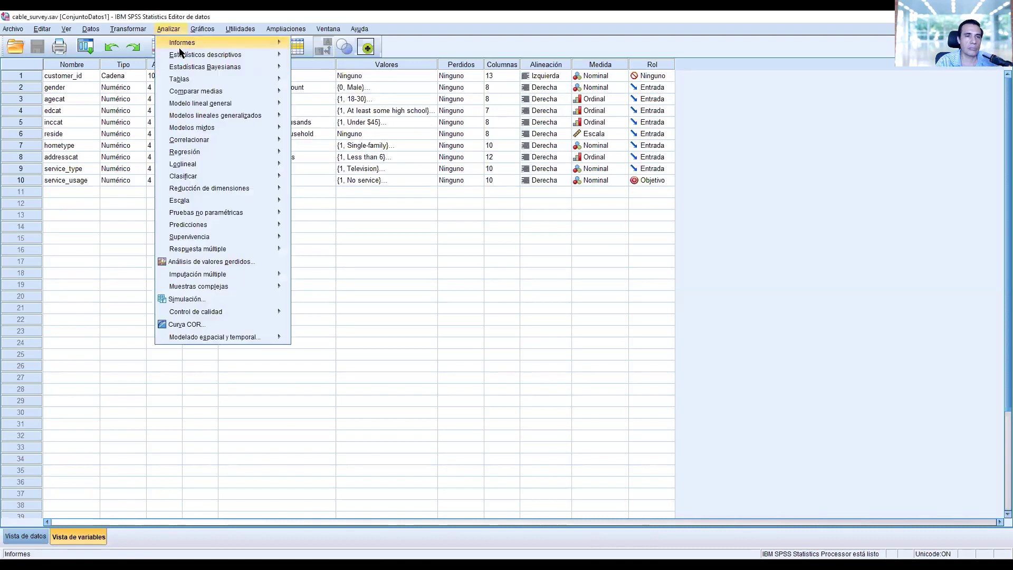
{"action": "mouse_move", "coordinate": [183, 54]}
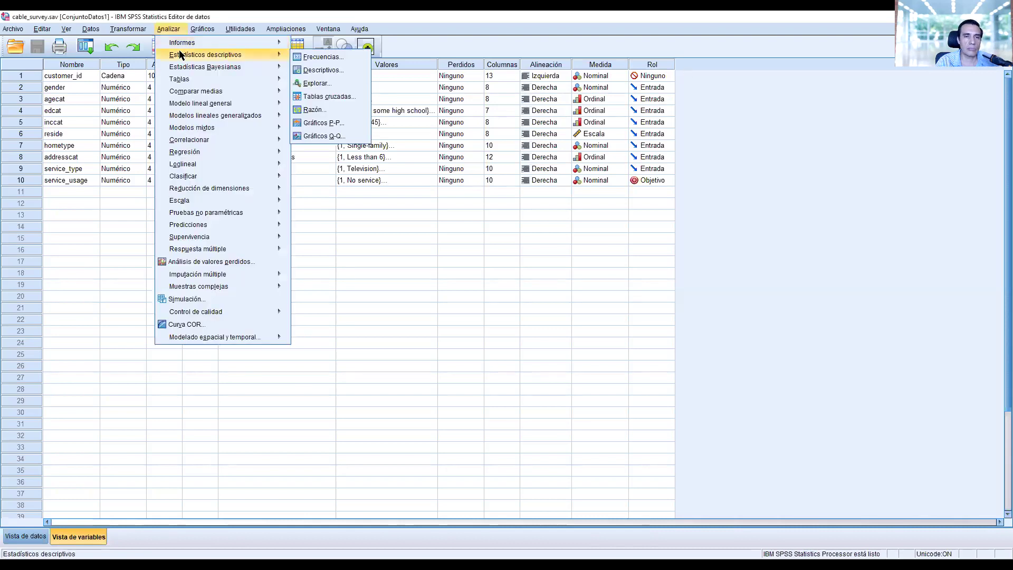
{"action": "left_click", "coordinate": [323, 97]}
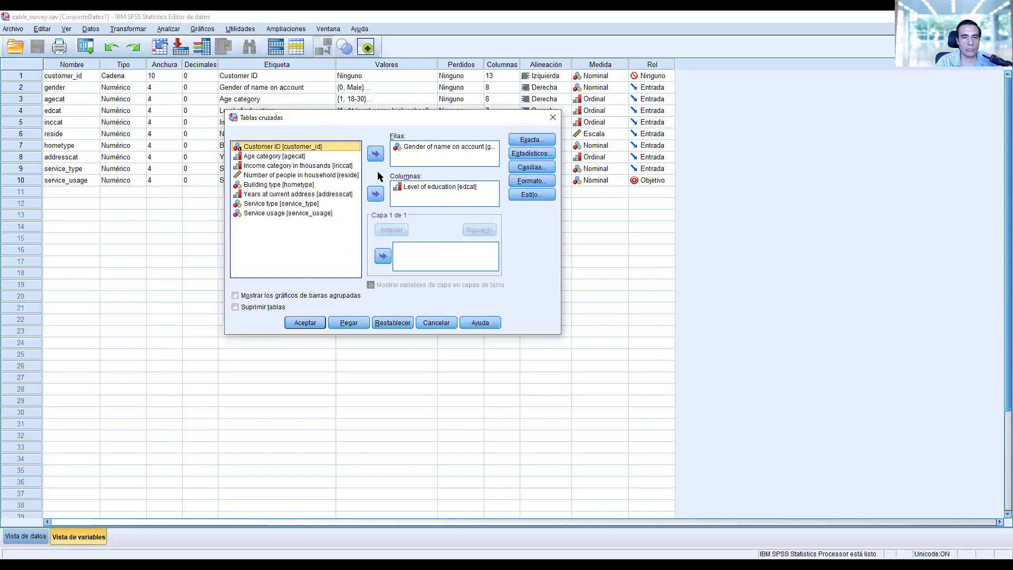
{"action": "left_click", "coordinate": [417, 188]}
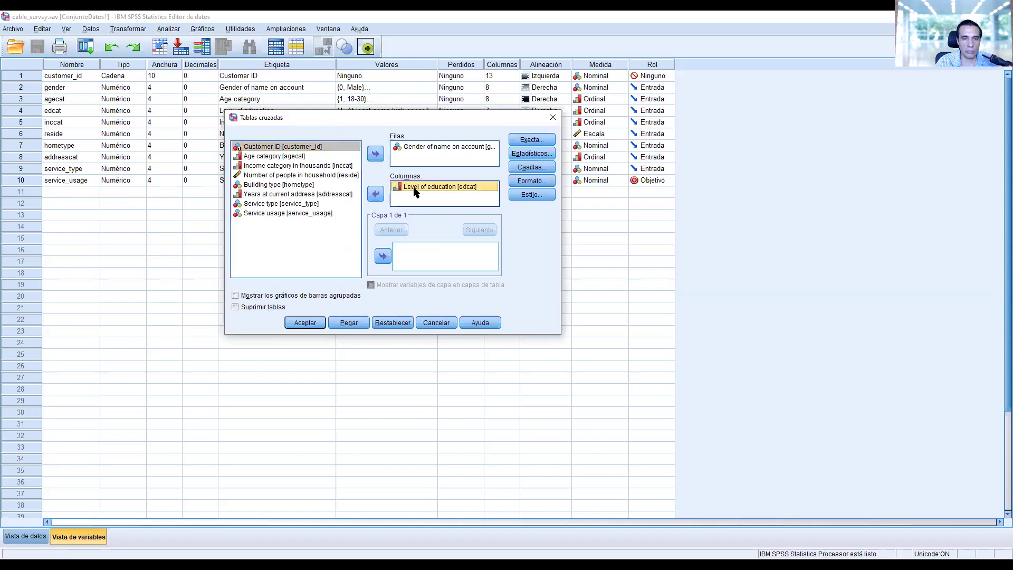
{"action": "left_click", "coordinate": [377, 195]}
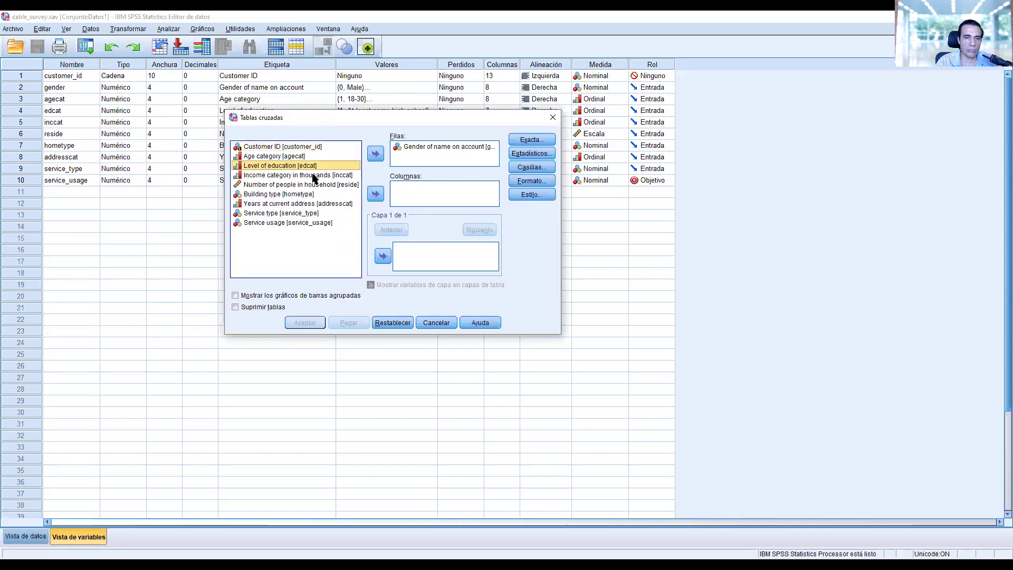
{"action": "left_click", "coordinate": [313, 174]}
{"action": "left_click", "coordinate": [375, 195]}
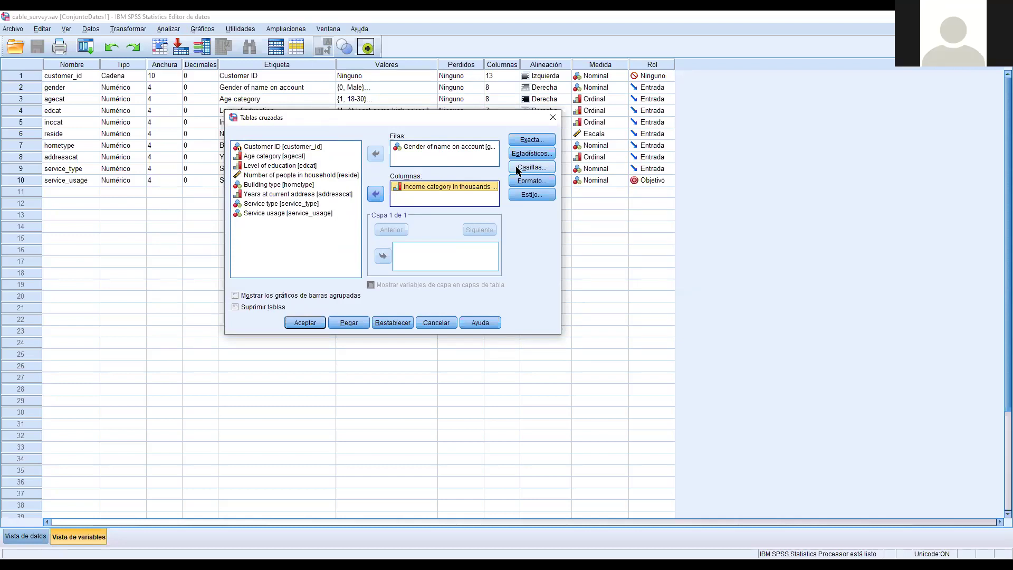
{"action": "left_click", "coordinate": [437, 323]}
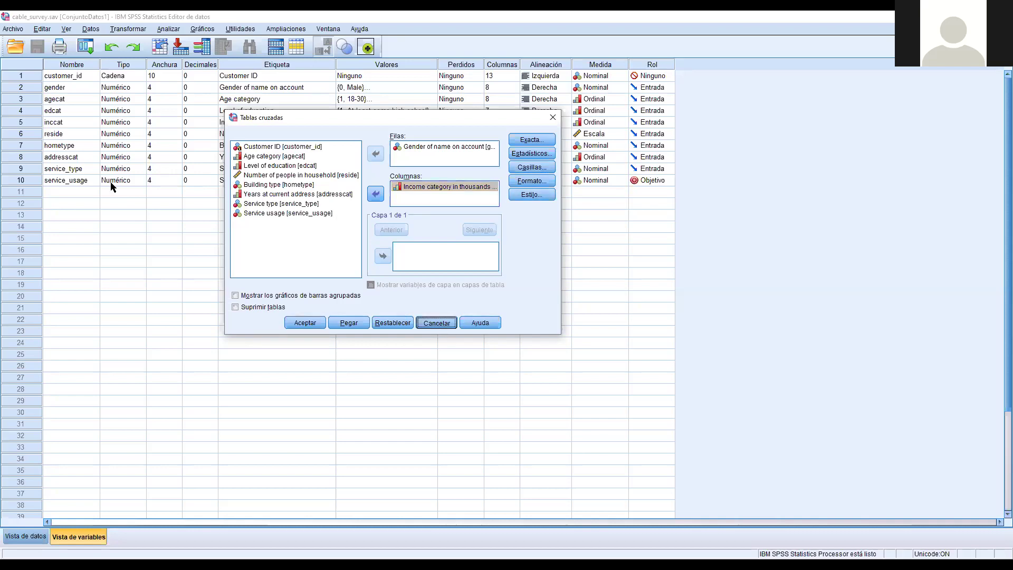
In the Crosstabs setup, replace Level of education with Income category in thousands as the column variable
{"action": "left_click", "coordinate": [169, 30]}
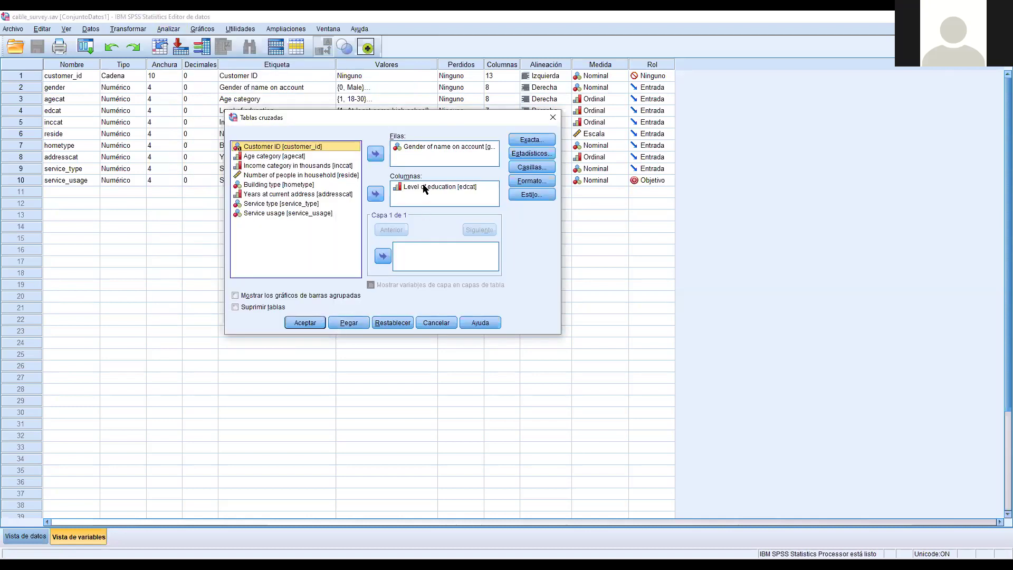
{"action": "left_click", "coordinate": [401, 187]}
{"action": "left_click", "coordinate": [375, 194]}
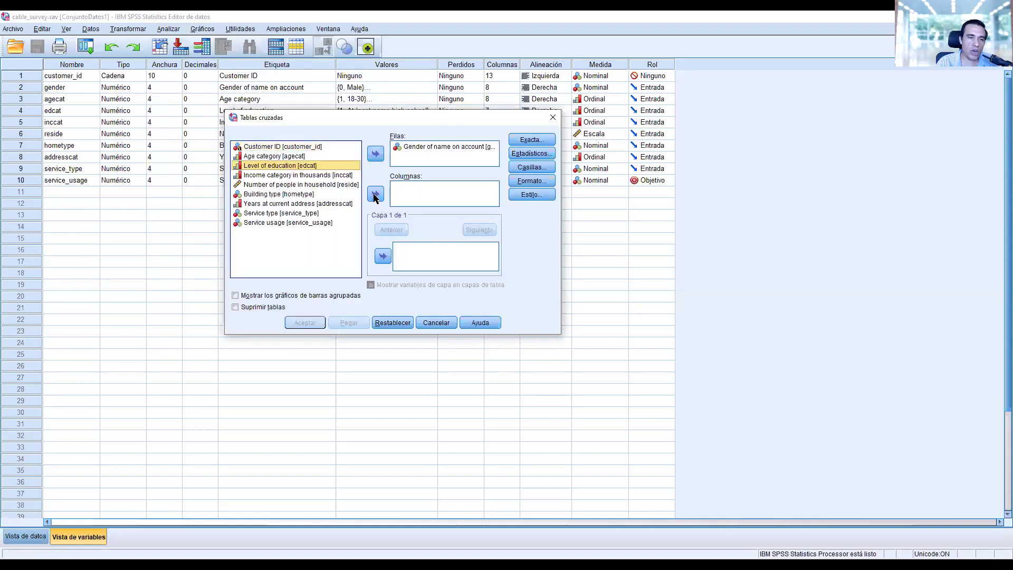
{"action": "left_click", "coordinate": [319, 175]}
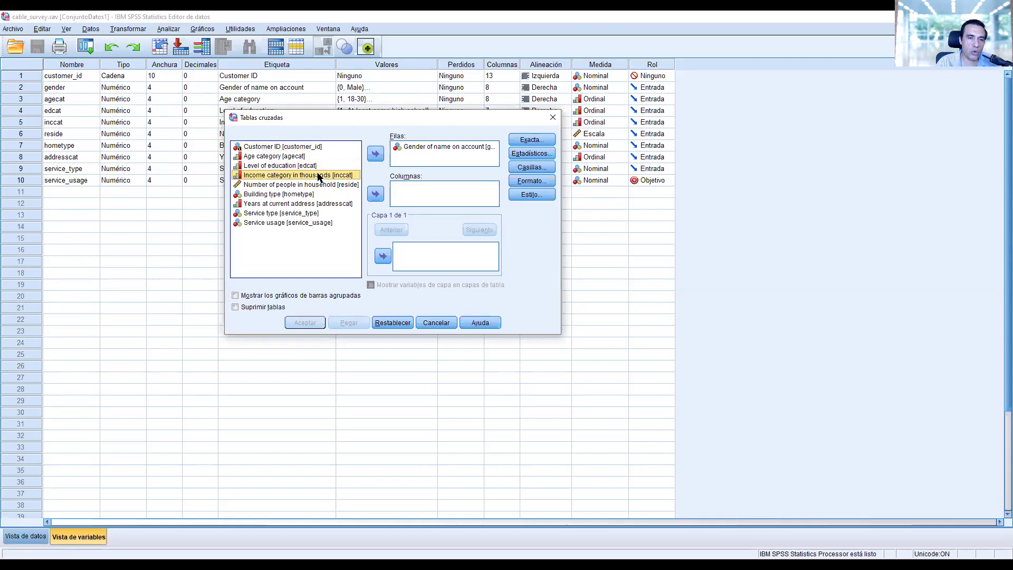
{"action": "left_click", "coordinate": [374, 195]}
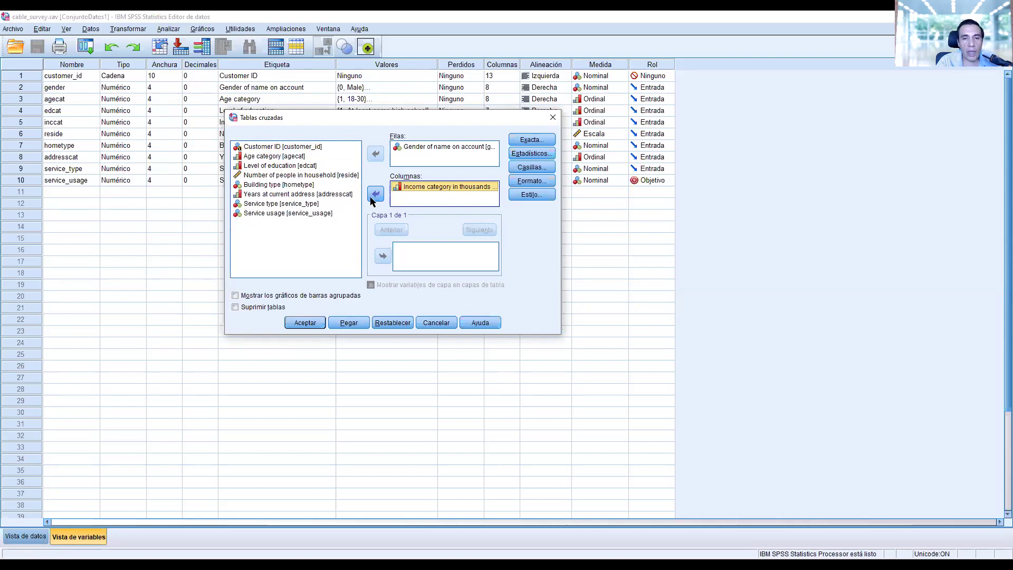
Keep observed counts with row, column and total percentages in the cells, and run the gender by income category cross-tabulation
{"action": "left_click", "coordinate": [515, 169]}
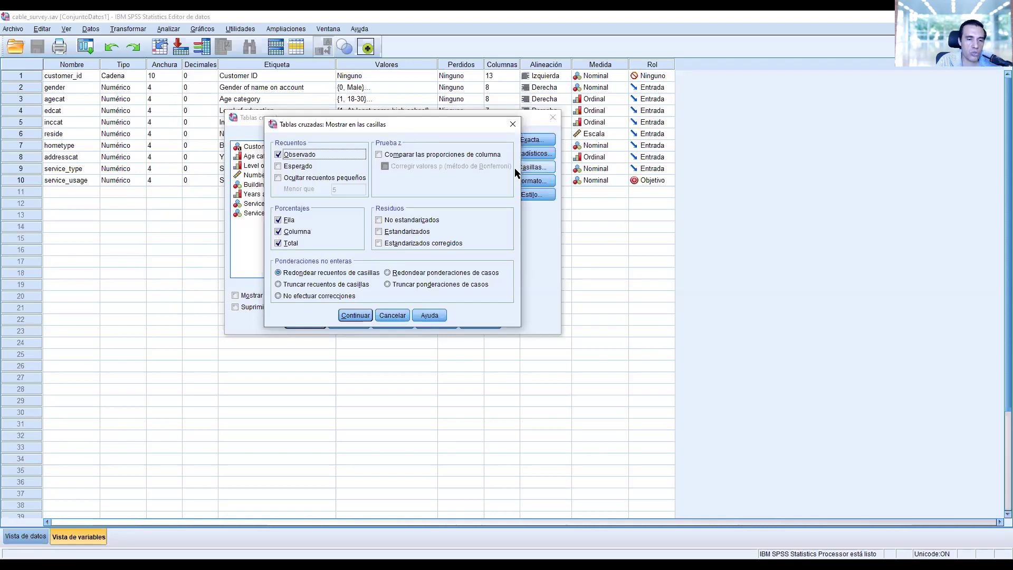
{"action": "key", "text": "Return"}
{"action": "left_click", "coordinate": [306, 323]}
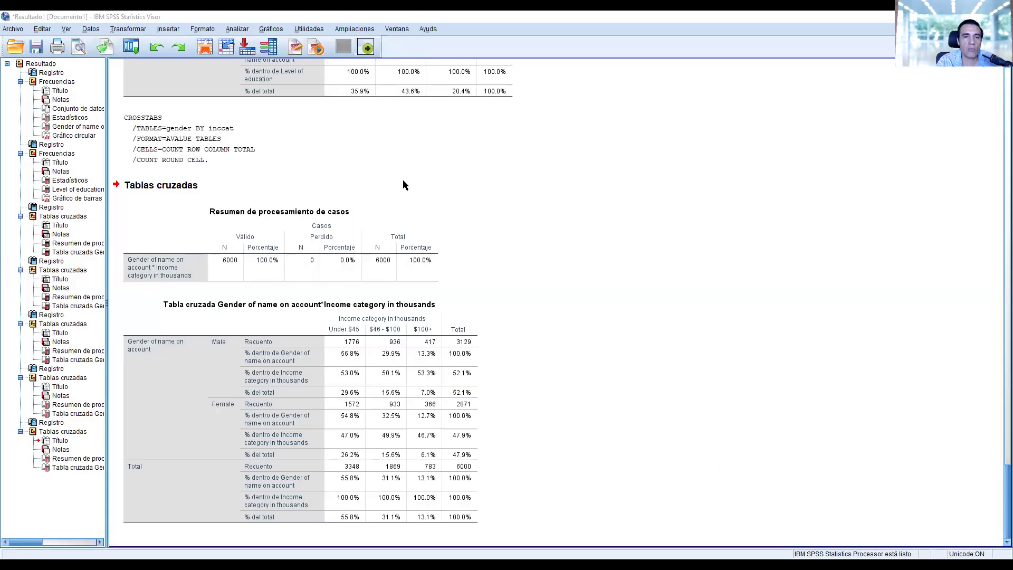
Run the gender by income category cross-tabulation again with the same settings and bring the first income table into view
{"action": "left_click", "coordinate": [237, 30]}
{"action": "mouse_move", "coordinate": [251, 55]}
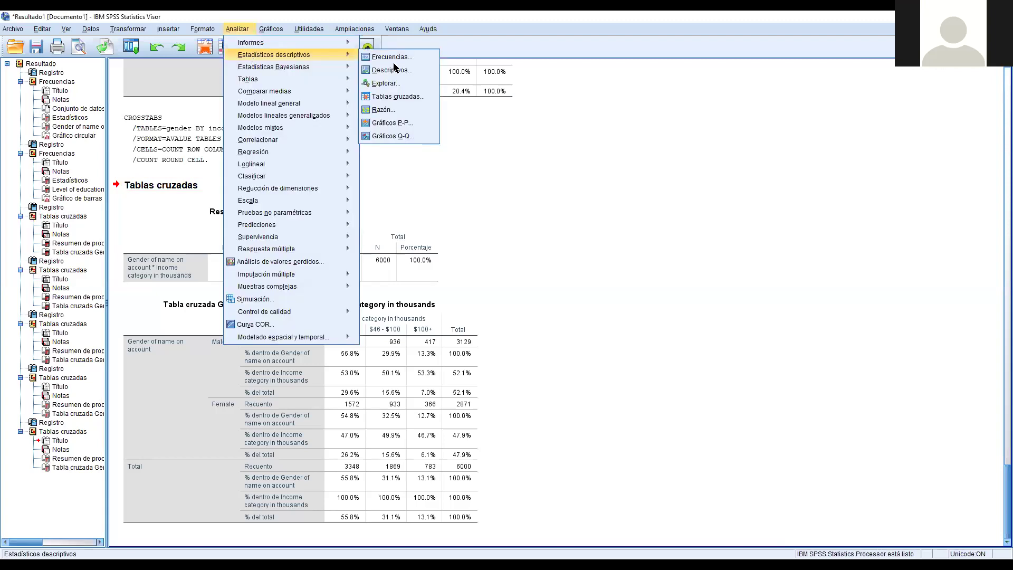
{"action": "left_click", "coordinate": [396, 97]}
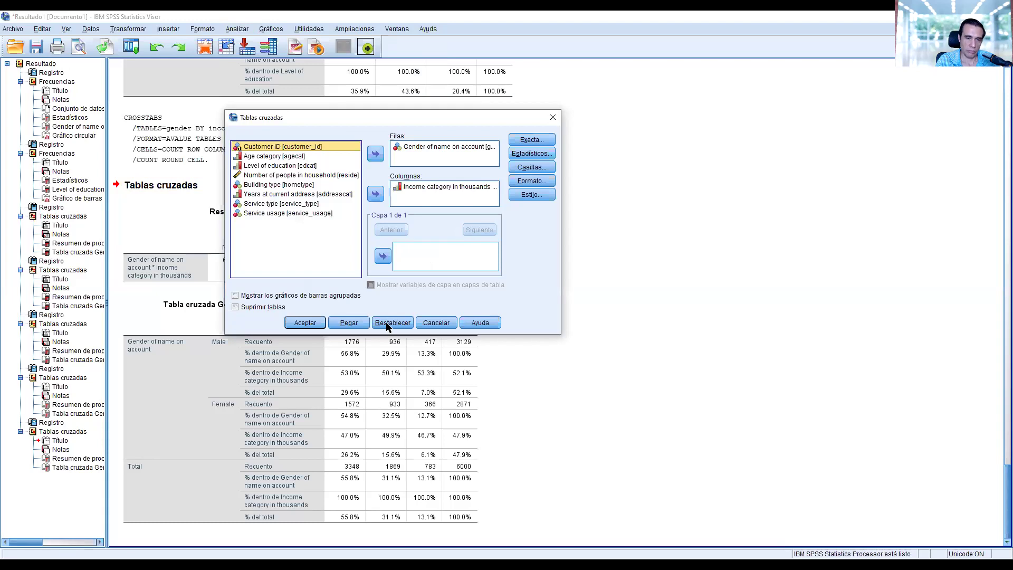
{"action": "left_click", "coordinate": [305, 323]}
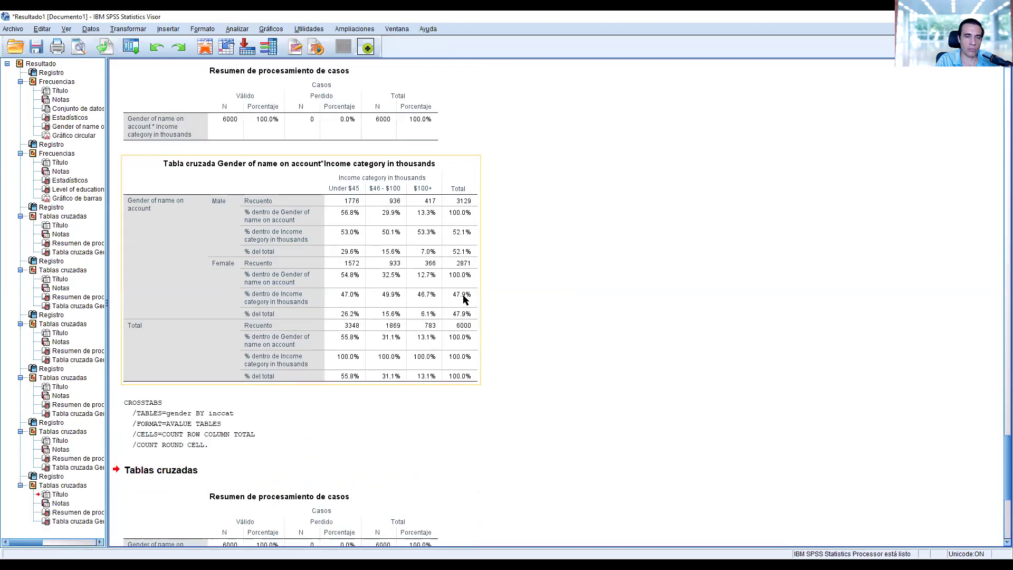
{"action": "left_click", "coordinate": [589, 242]}
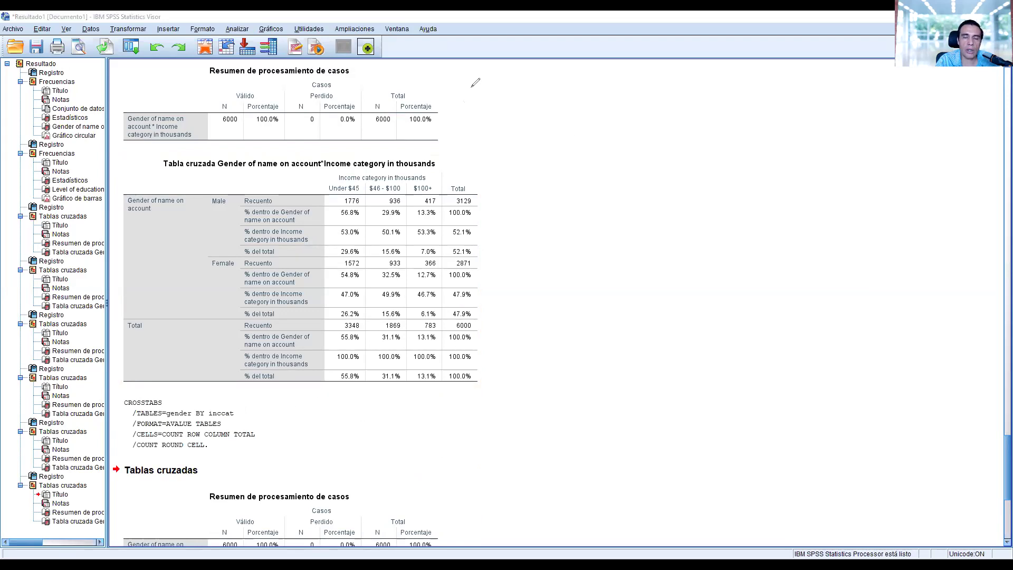
Box the overall percentage-of-total row in yellow, the Under $45 column in orange and their shared cell in red
{"action": "mouse_move", "coordinate": [484, 387]}
{"action": "left_mouse_down"}
{"action": "mouse_move", "coordinate": [400, 373]}
{"action": "mouse_move", "coordinate": [251, 379]}
{"action": "mouse_move", "coordinate": [233, 368]}
{"action": "left_mouse_up"}
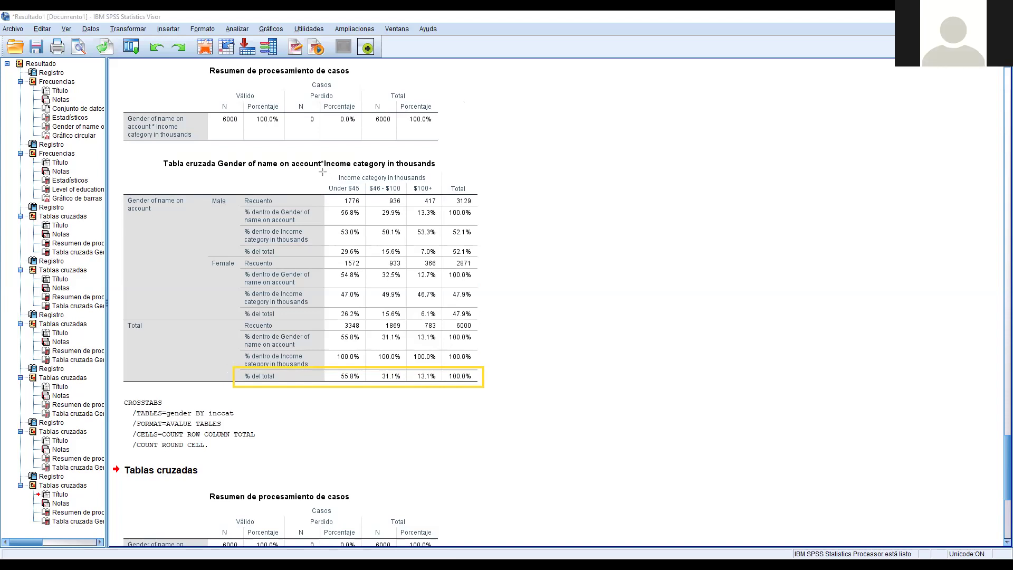
{"action": "left_click_drag", "start_coordinate": [322, 170], "coordinate": [367, 394]}
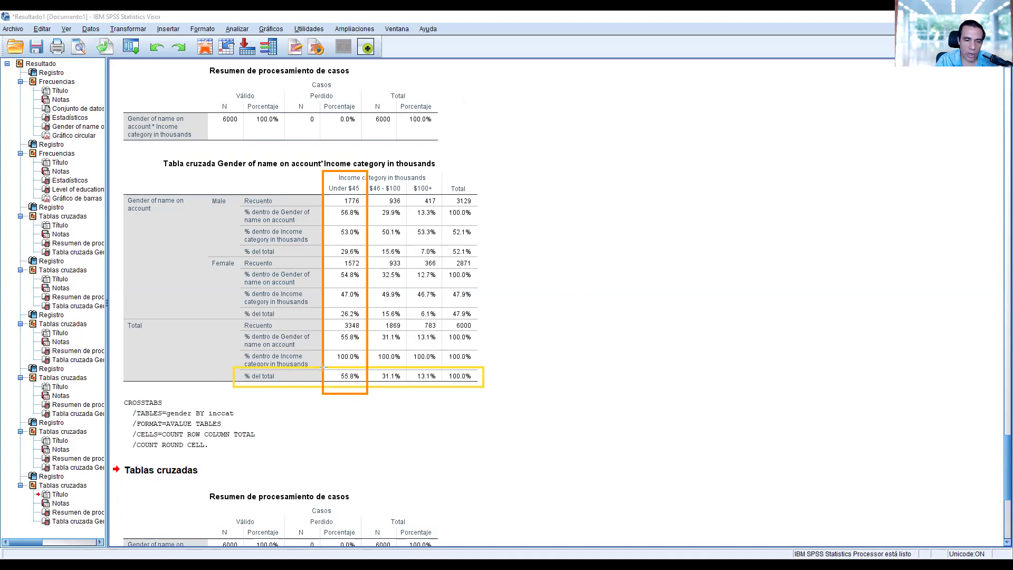
{"action": "left_click_drag", "start_coordinate": [322, 368], "coordinate": [366, 387]}
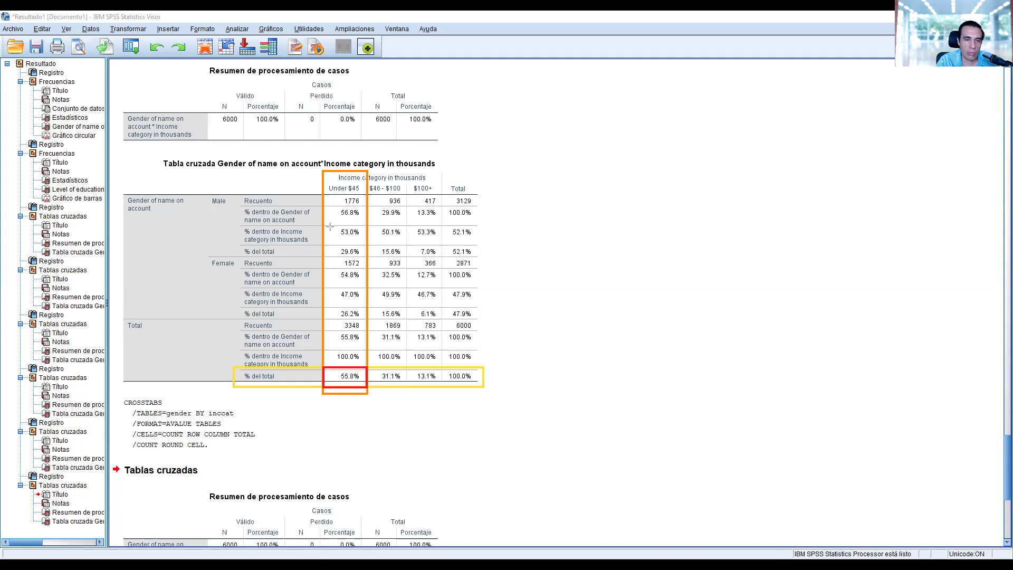
Box both genders' Under $45 percentages, those within income category in green and those within gender in light blue
{"action": "left_click_drag", "start_coordinate": [329, 227], "coordinate": [364, 242]}
{"action": "left_click_drag", "start_coordinate": [327, 288], "coordinate": [366, 302]}
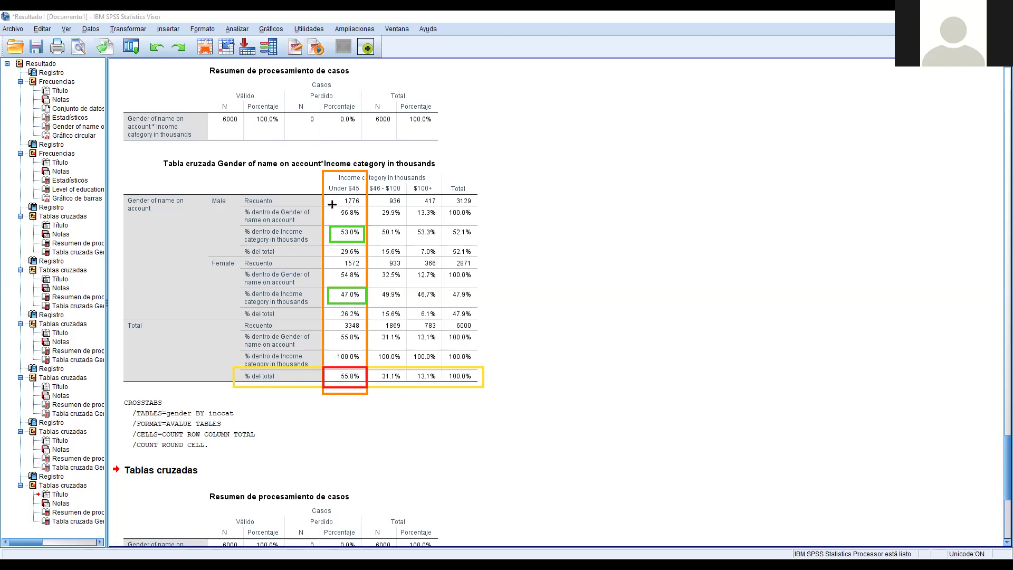
{"action": "left_click_drag", "start_coordinate": [333, 204], "coordinate": [365, 225]}
{"action": "left_click_drag", "start_coordinate": [331, 268], "coordinate": [366, 284]}
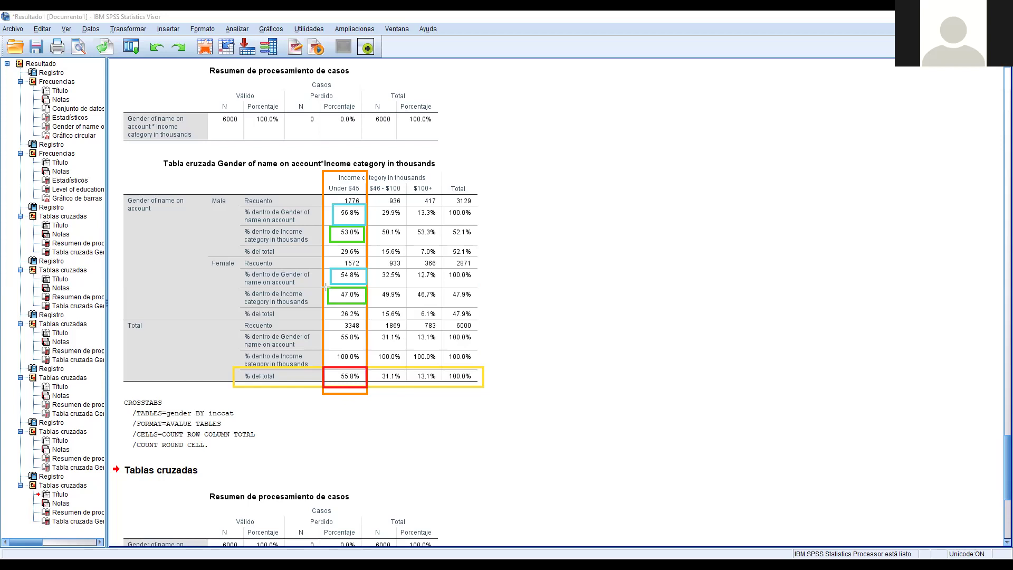
Circle the Female Under $45 percentages within income category and within gender, box them with their row labels, and clear all marks
{"action": "mouse_move", "coordinate": [326, 285]}
{"action": "left_mouse_down"}
{"action": "mouse_move", "coordinate": [344, 303]}
{"action": "mouse_move", "coordinate": [365, 292]}
{"action": "mouse_move", "coordinate": [337, 287]}
{"action": "mouse_move", "coordinate": [366, 307]}
{"action": "left_mouse_up"}
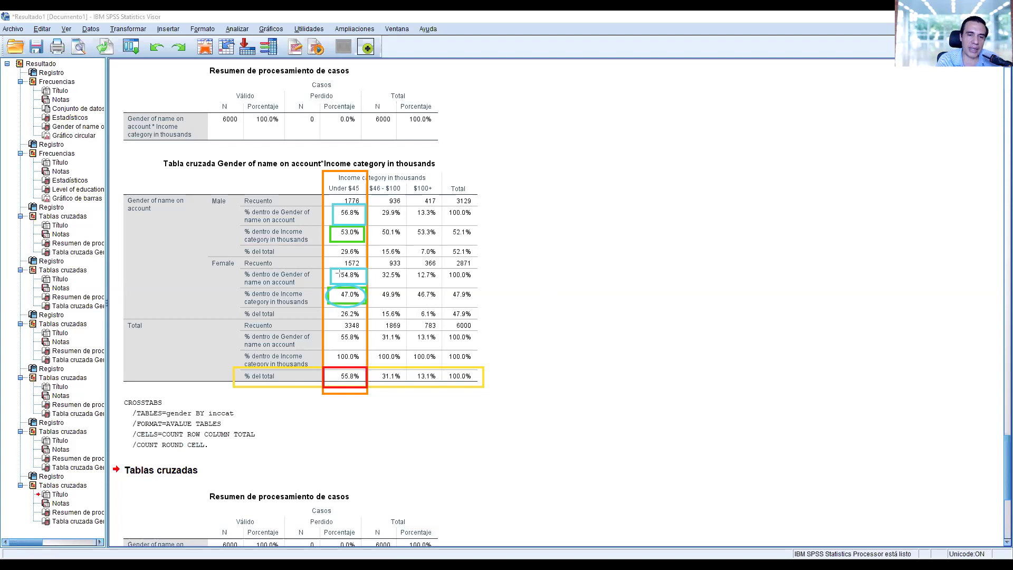
{"action": "left_click_drag", "start_coordinate": [329, 265], "coordinate": [366, 285]}
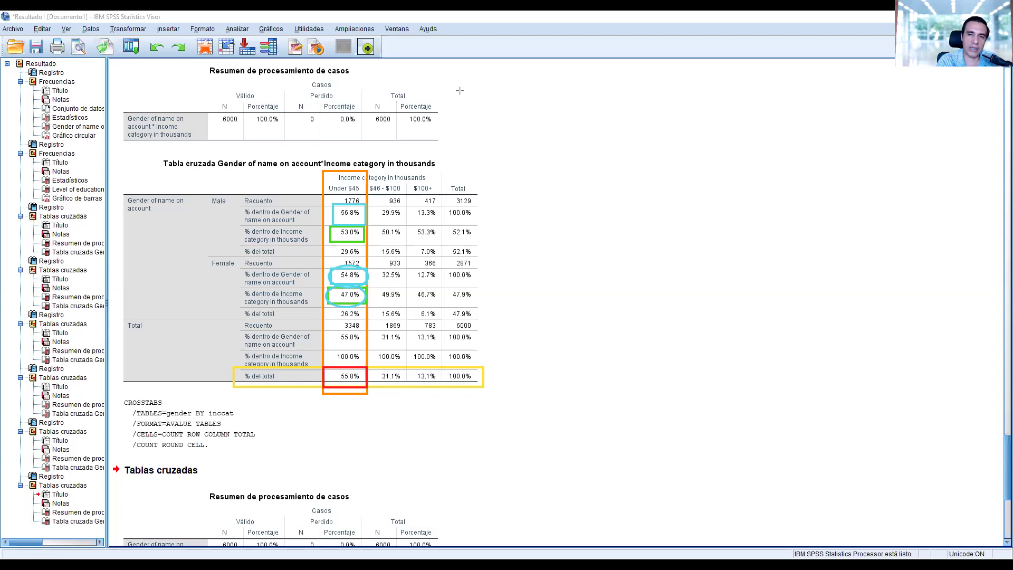
{"action": "left_click_drag", "start_coordinate": [238, 289], "coordinate": [371, 312]}
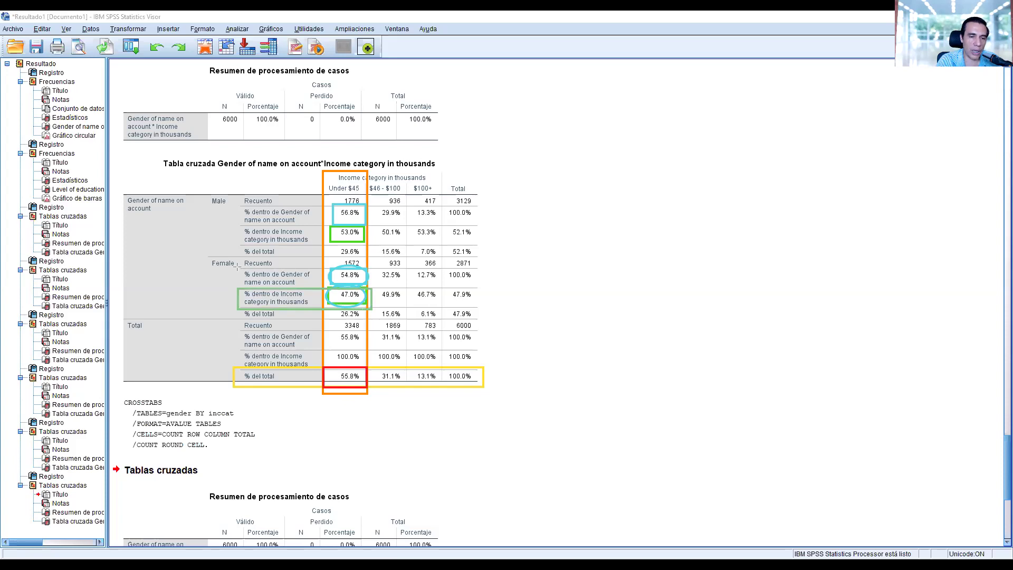
{"action": "left_click_drag", "start_coordinate": [237, 267], "coordinate": [372, 286]}
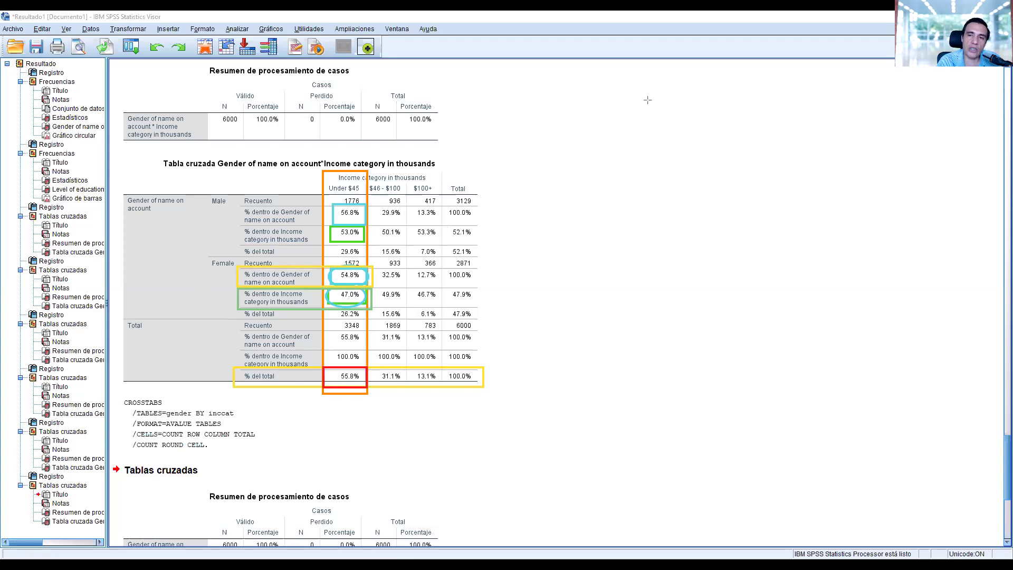
{"action": "key", "text": "e"}
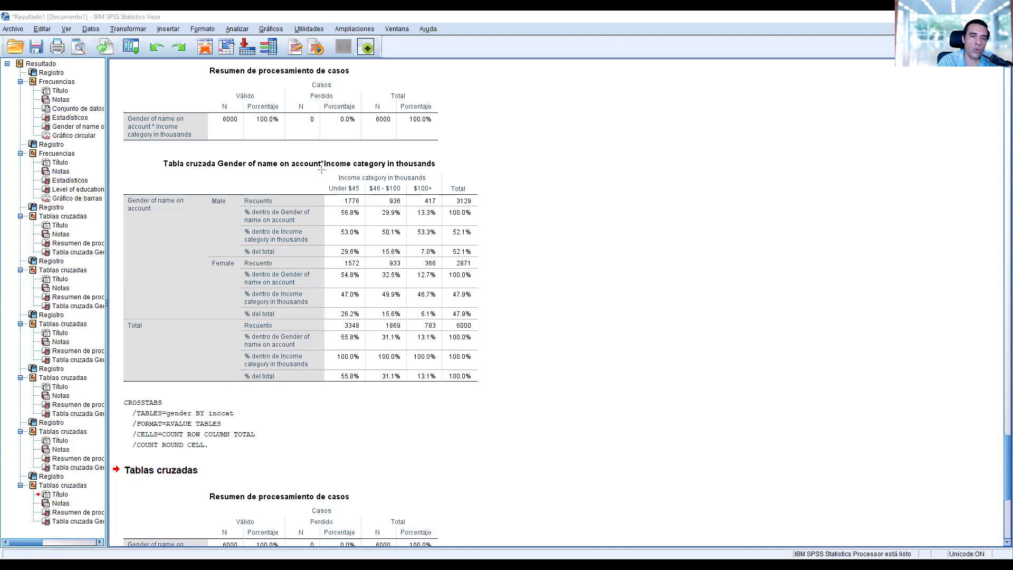
Box the Under $45 column and its Male, Female and Total percentages within income category, plus both genders' percentages for $46 - $100
{"action": "left_click_drag", "start_coordinate": [366, 389], "coordinate": [369, 389]}
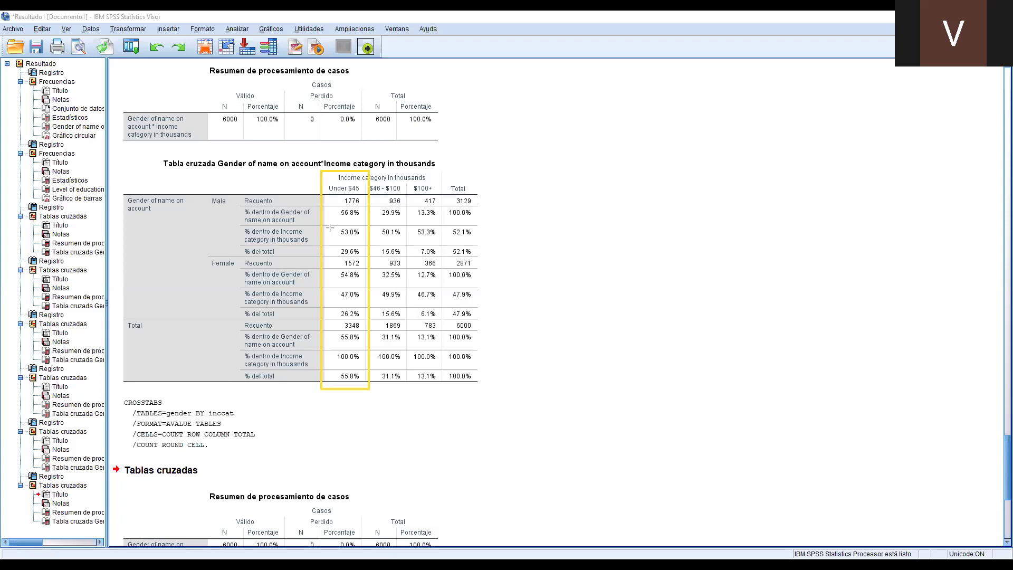
{"action": "left_click_drag", "start_coordinate": [328, 226], "coordinate": [366, 246]}
{"action": "left_click_drag", "start_coordinate": [330, 286], "coordinate": [365, 307]}
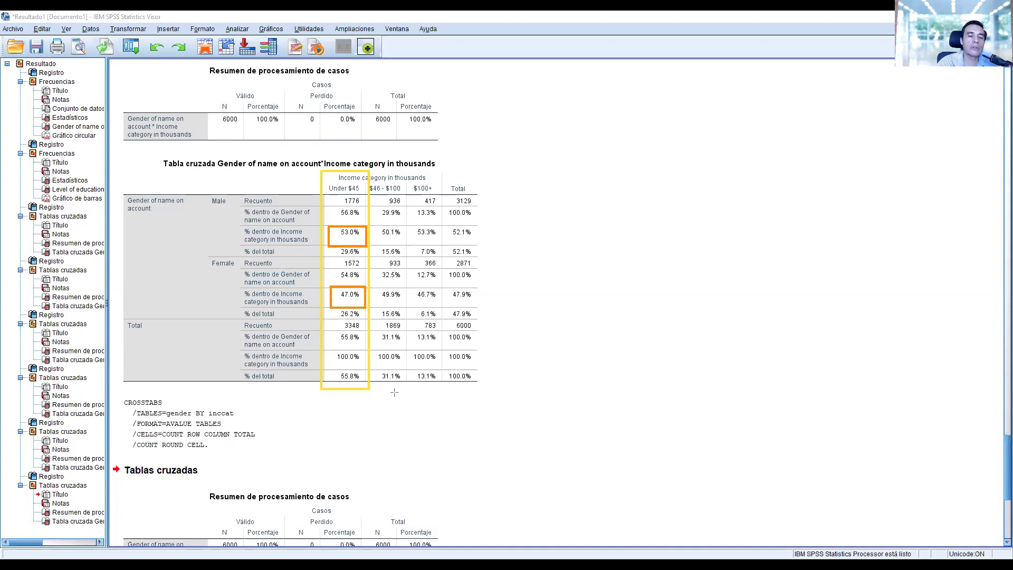
{"action": "left_click_drag", "start_coordinate": [329, 350], "coordinate": [366, 365]}
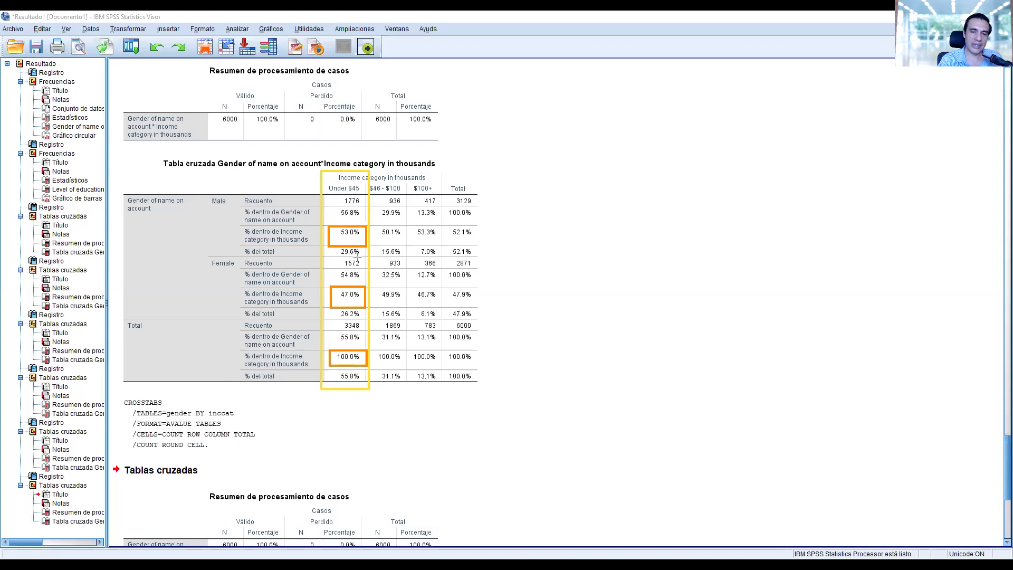
{"action": "left_click_drag", "start_coordinate": [374, 225], "coordinate": [407, 246]}
{"action": "left_click_drag", "start_coordinate": [375, 284], "coordinate": [406, 306]}
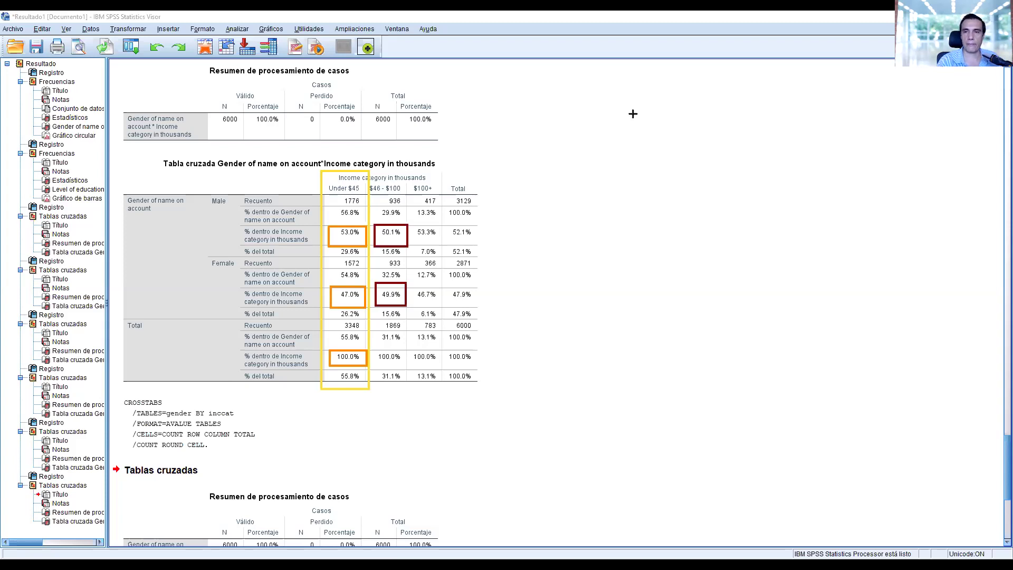
Box both genders' Under $45 percentages of total in dark red and their overall percentages of total in orange, then clear the marks
{"action": "key", "text": "Escape"}
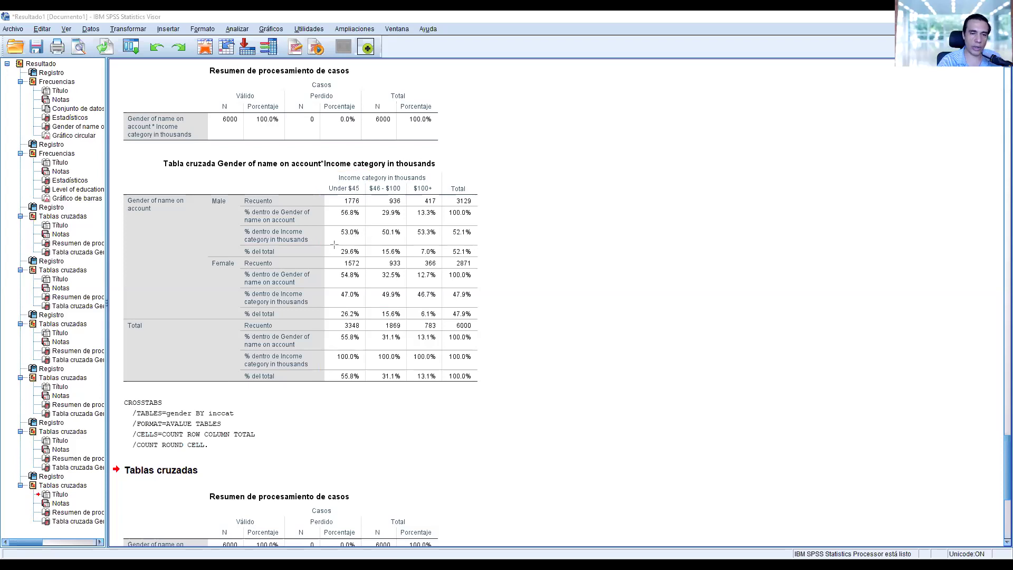
{"action": "left_click_drag", "start_coordinate": [334, 245], "coordinate": [366, 258]}
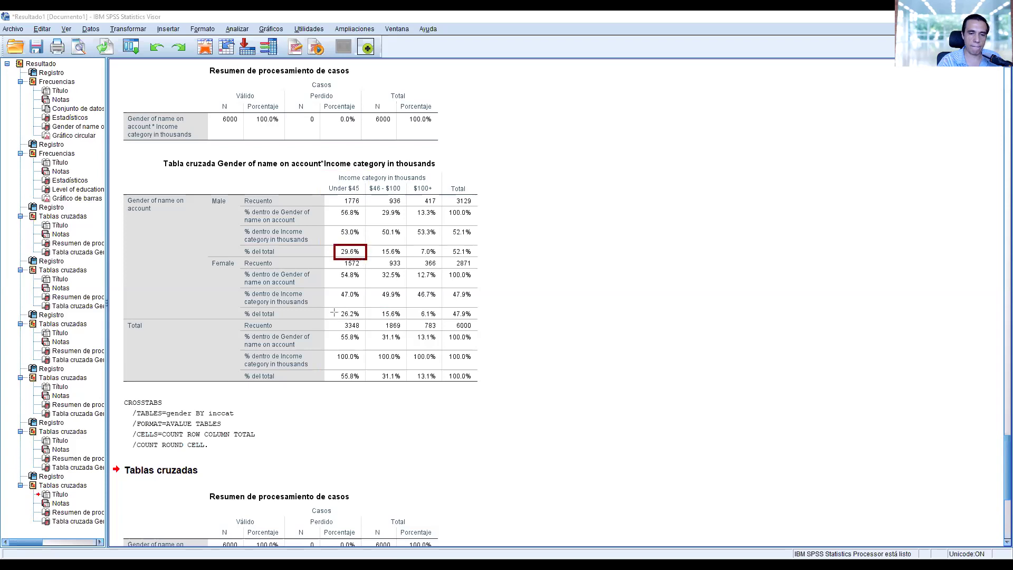
{"action": "left_click_drag", "start_coordinate": [334, 311], "coordinate": [364, 319]}
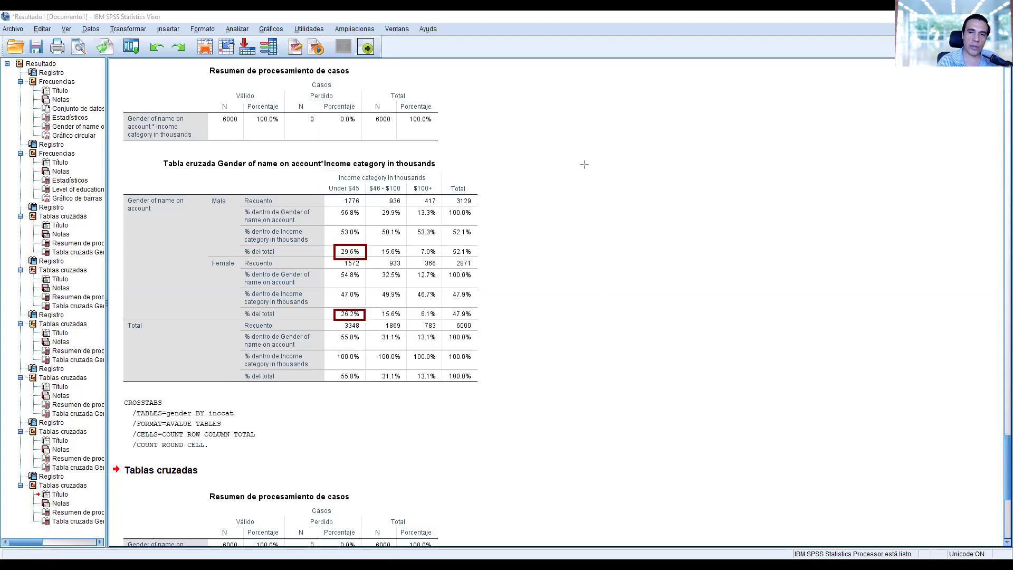
{"action": "left_click_drag", "start_coordinate": [449, 247], "coordinate": [475, 258]}
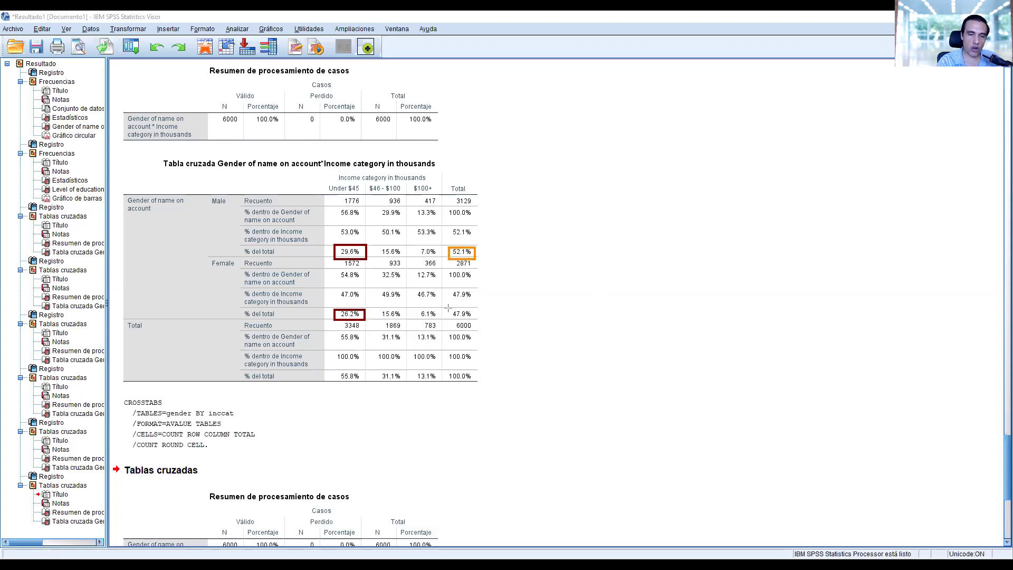
{"action": "left_click_drag", "start_coordinate": [448, 308], "coordinate": [476, 319]}
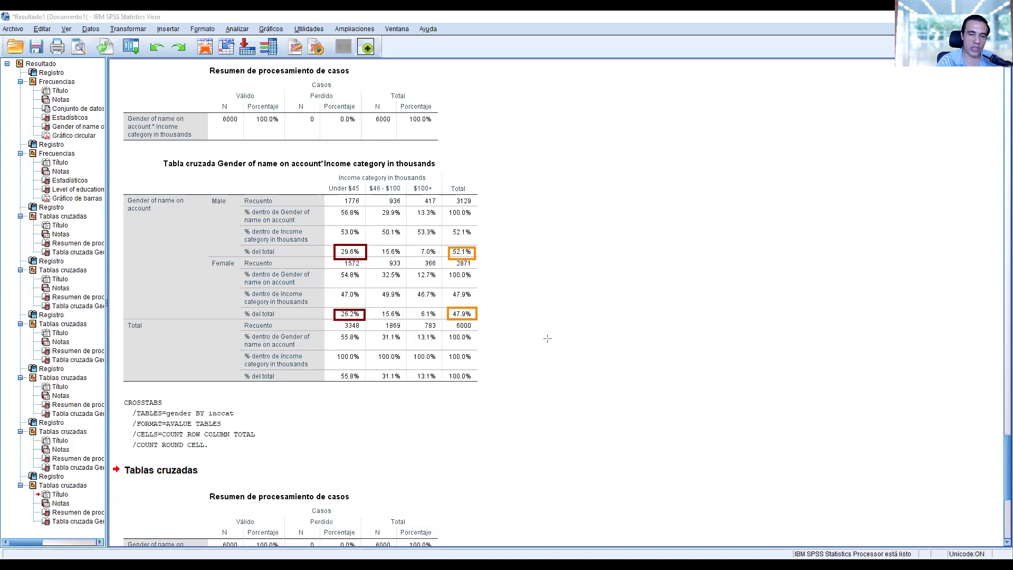
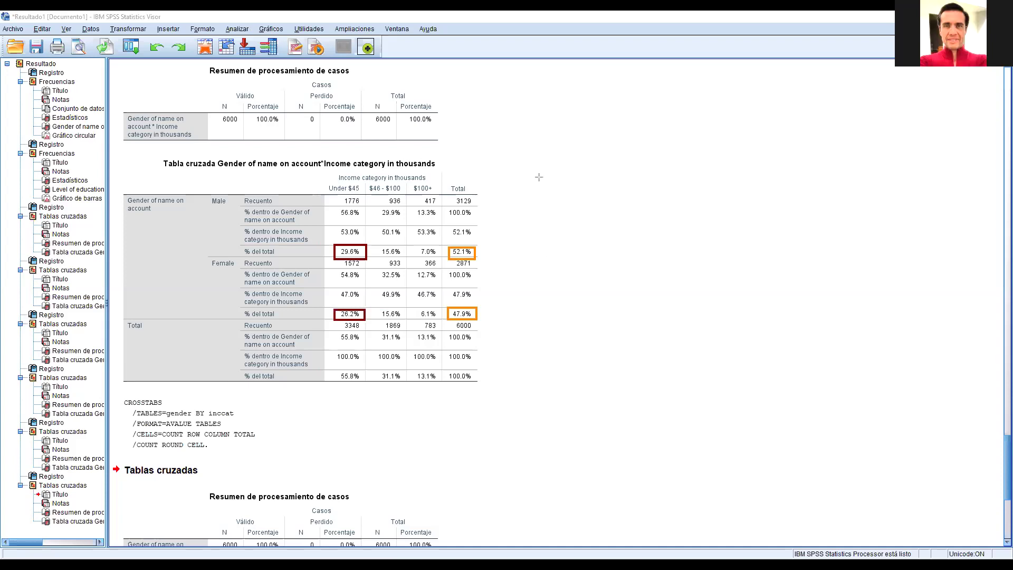
{"action": "left_click", "coordinate": [638, 88]}
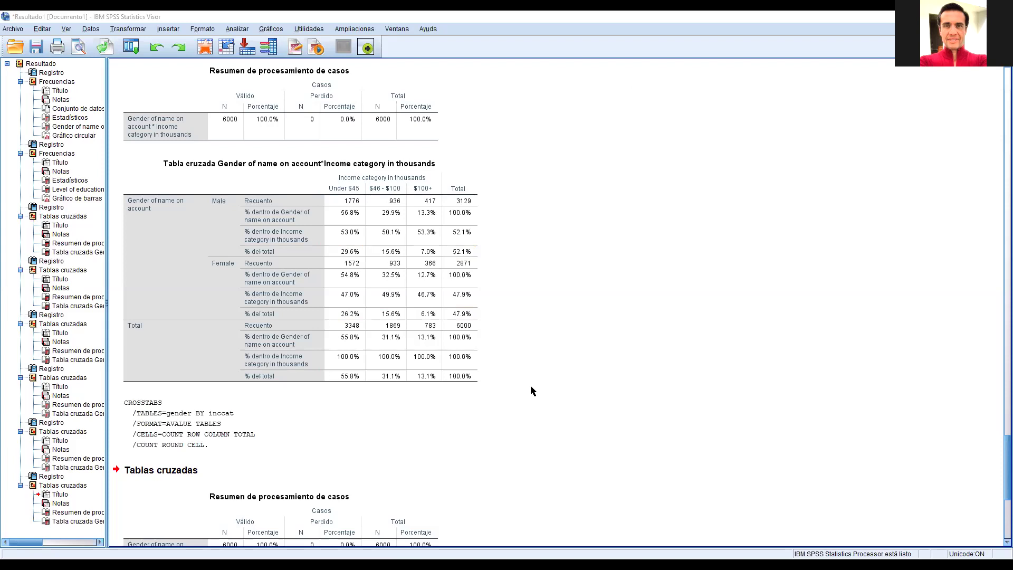
{"action": "left_click", "coordinate": [474, 340]}
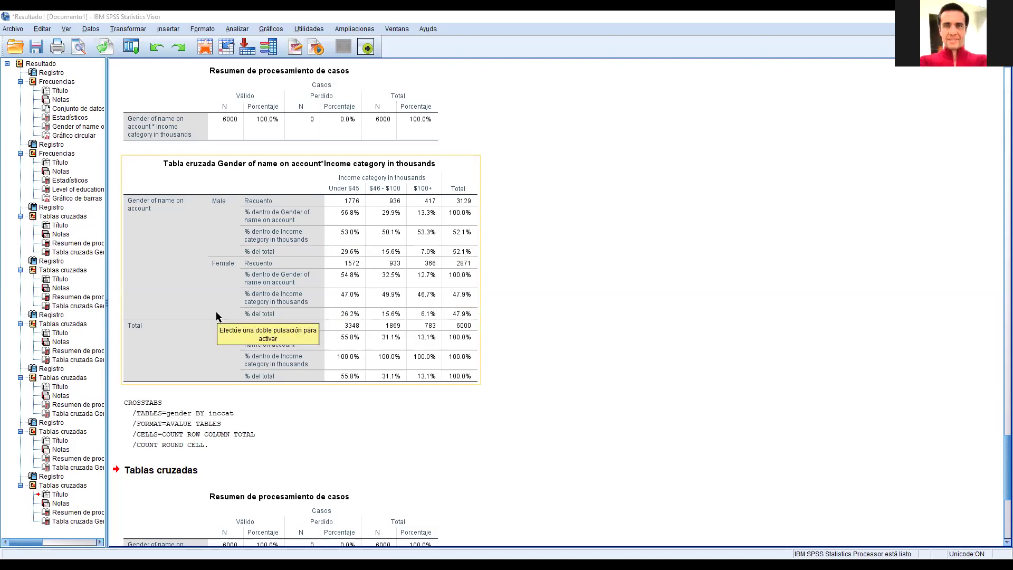
{"action": "left_click", "coordinate": [235, 30]}
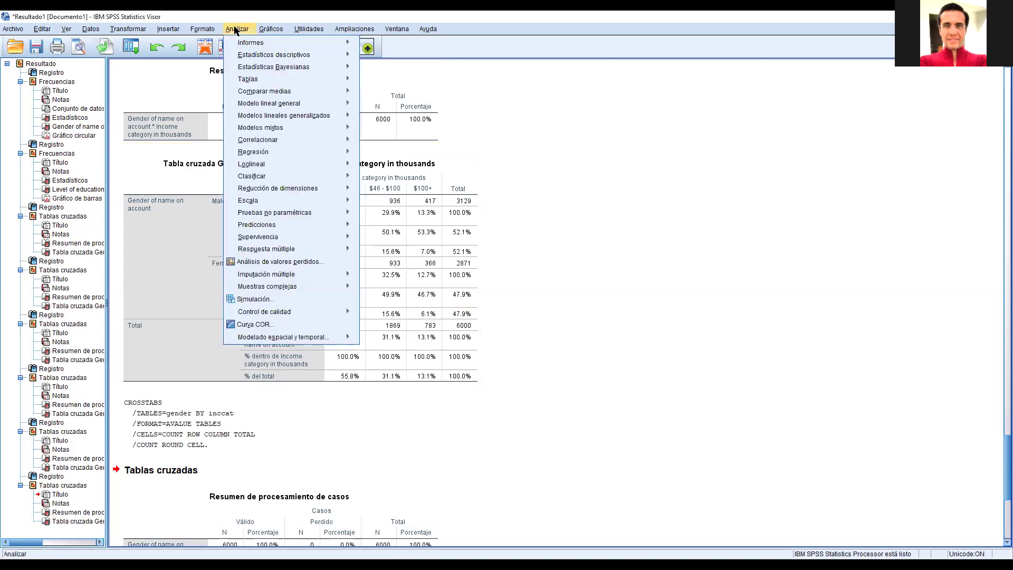
{"action": "mouse_move", "coordinate": [250, 59]}
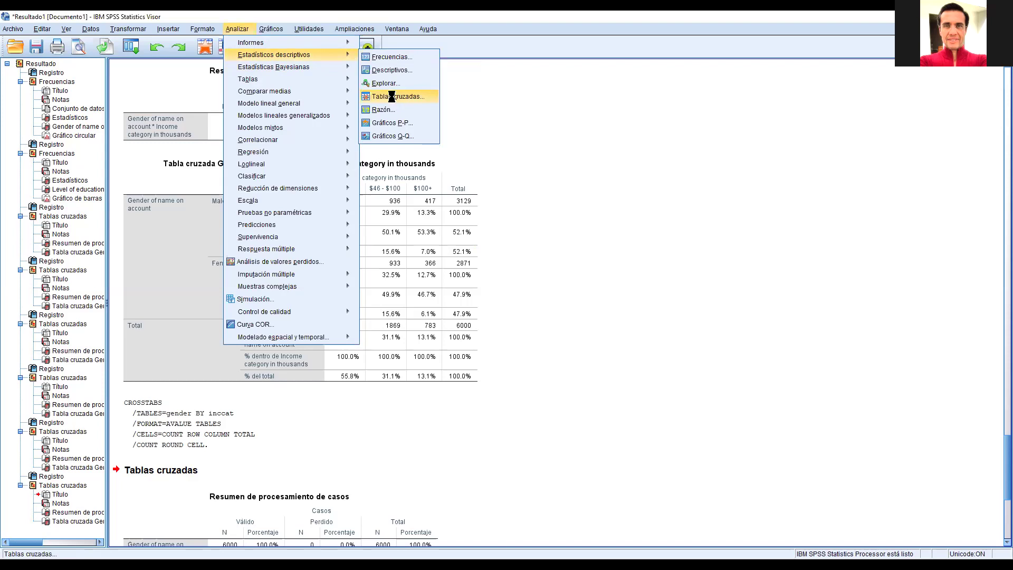
{"action": "left_click", "coordinate": [393, 98]}
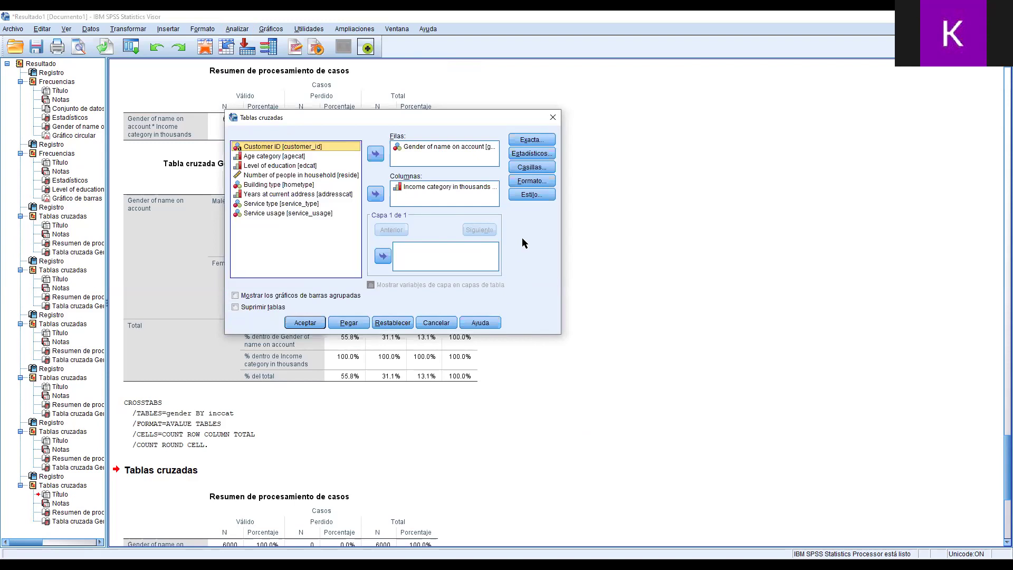
{"action": "left_click", "coordinate": [531, 168]}
{"action": "left_click", "coordinate": [288, 220]}
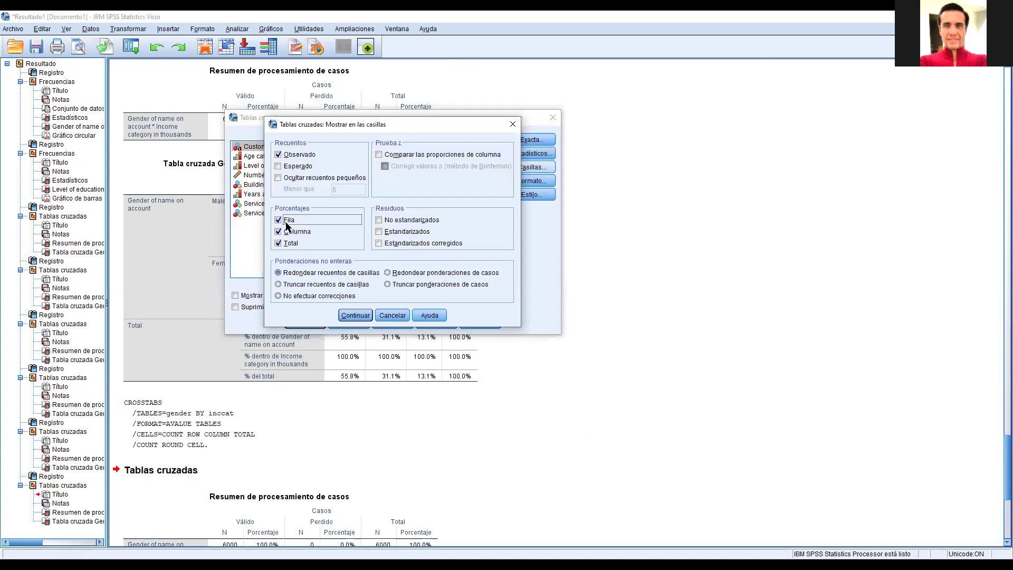
{"action": "left_click", "coordinate": [280, 232]}
{"action": "left_click", "coordinate": [278, 243]}
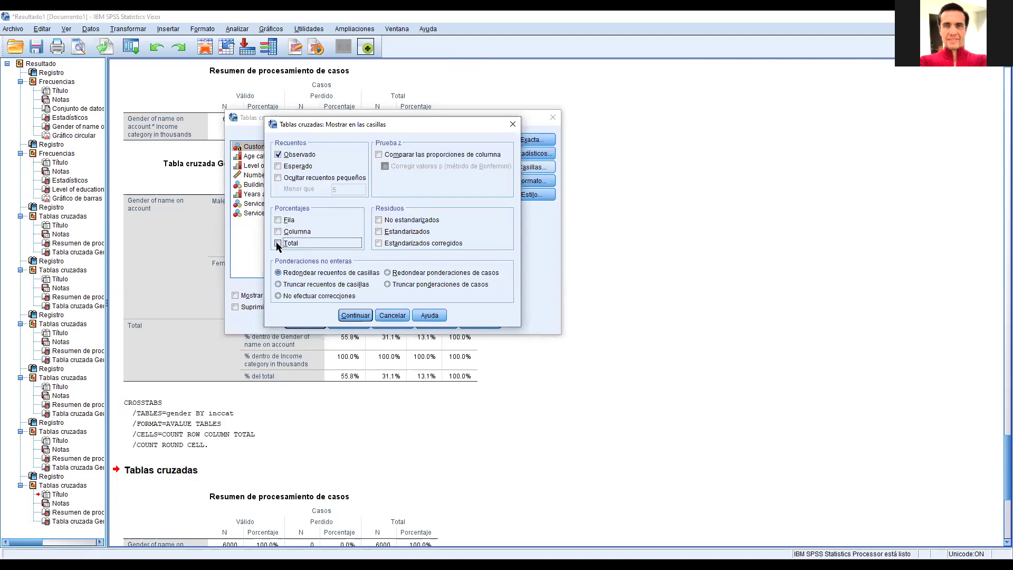
{"action": "left_click", "coordinate": [279, 166]}
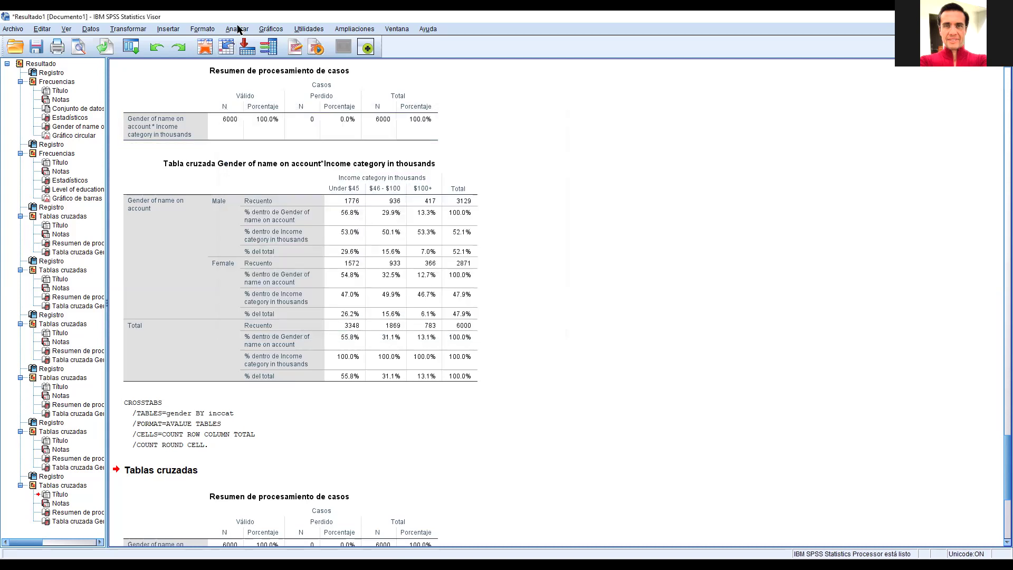
Cross-tabulate gender by income category with observed and expected counts, excluding row, column and total percentages
{"action": "left_click", "coordinate": [237, 29]}
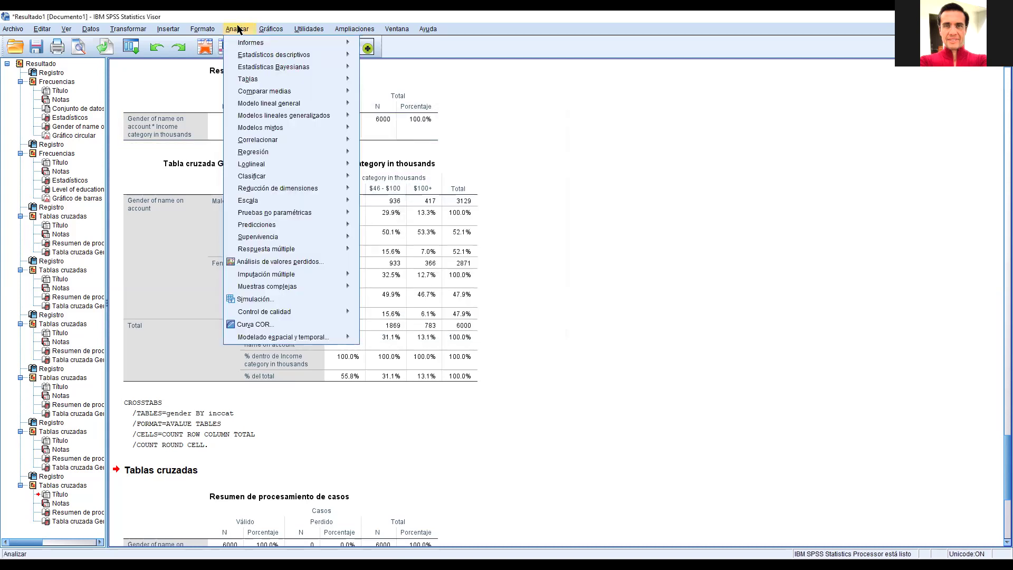
{"action": "mouse_move", "coordinate": [256, 57]}
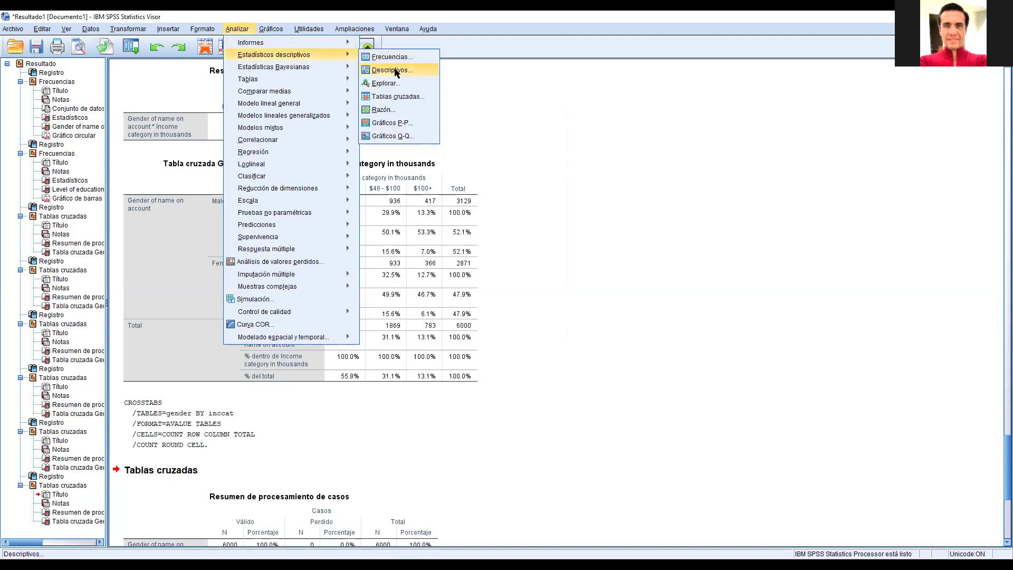
{"action": "left_click", "coordinate": [401, 96]}
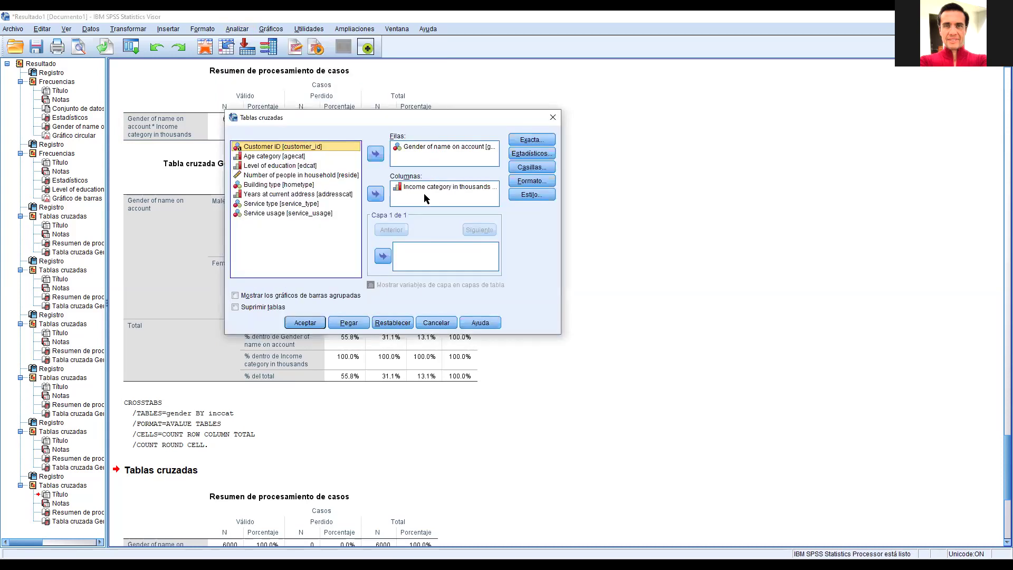
{"action": "left_click", "coordinate": [531, 167]}
{"action": "left_click", "coordinate": [278, 166]}
{"action": "left_click", "coordinate": [280, 220]}
{"action": "left_click", "coordinate": [279, 231]}
{"action": "left_click", "coordinate": [279, 243]}
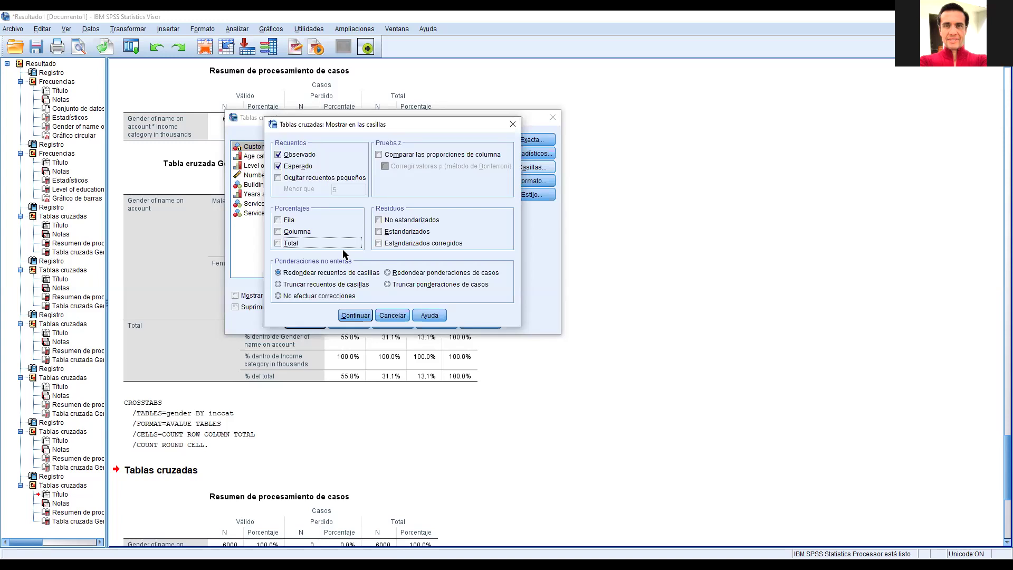
{"action": "left_click", "coordinate": [354, 315]}
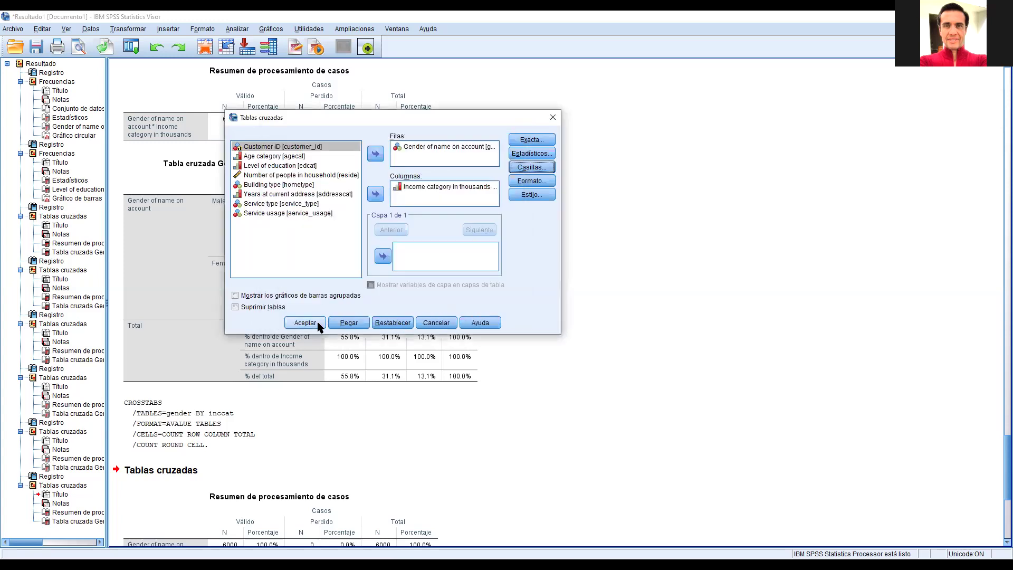
{"action": "left_click", "coordinate": [318, 323]}
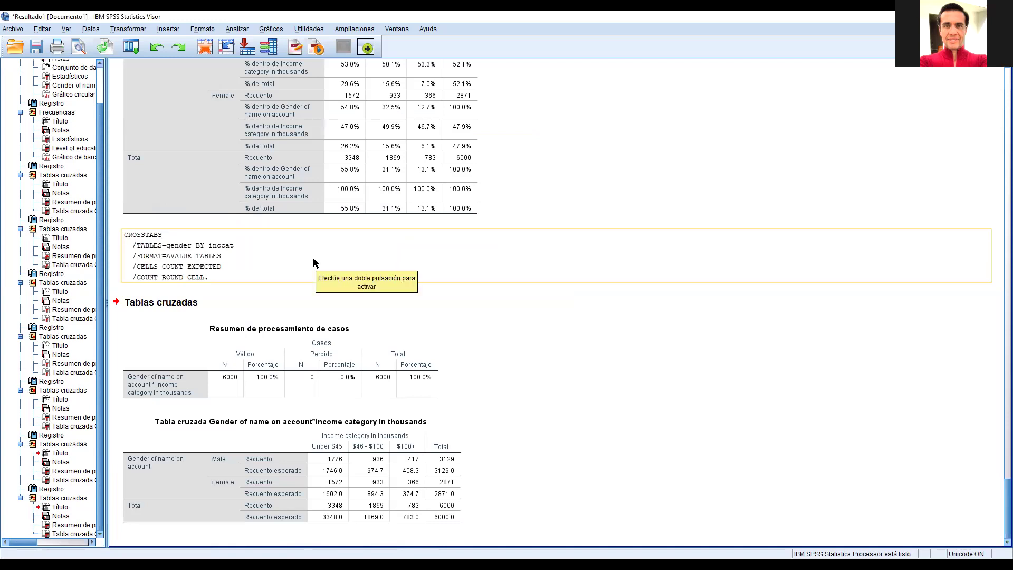
Rerun the gender by income category crosstab and box each gender's observed and expected Under $45 counts
{"action": "left_click", "coordinate": [237, 28]}
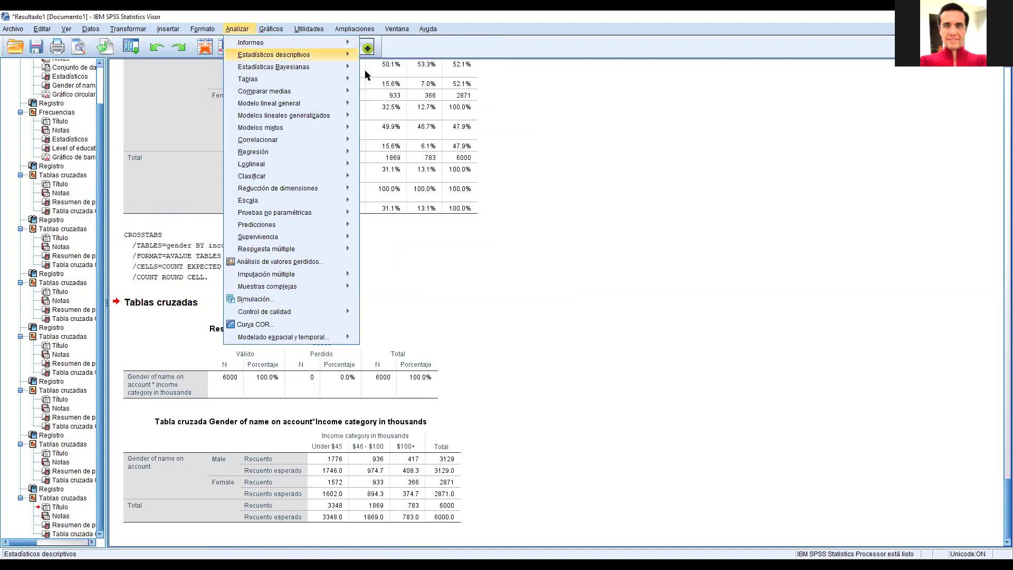
{"action": "mouse_move", "coordinate": [338, 55]}
{"action": "left_click", "coordinate": [393, 97]}
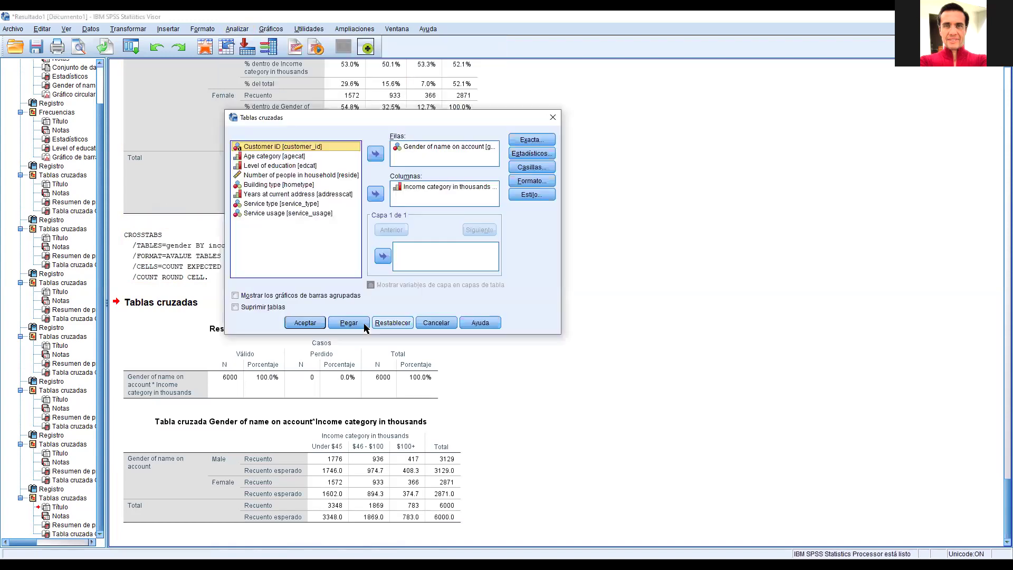
{"action": "left_click", "coordinate": [305, 322]}
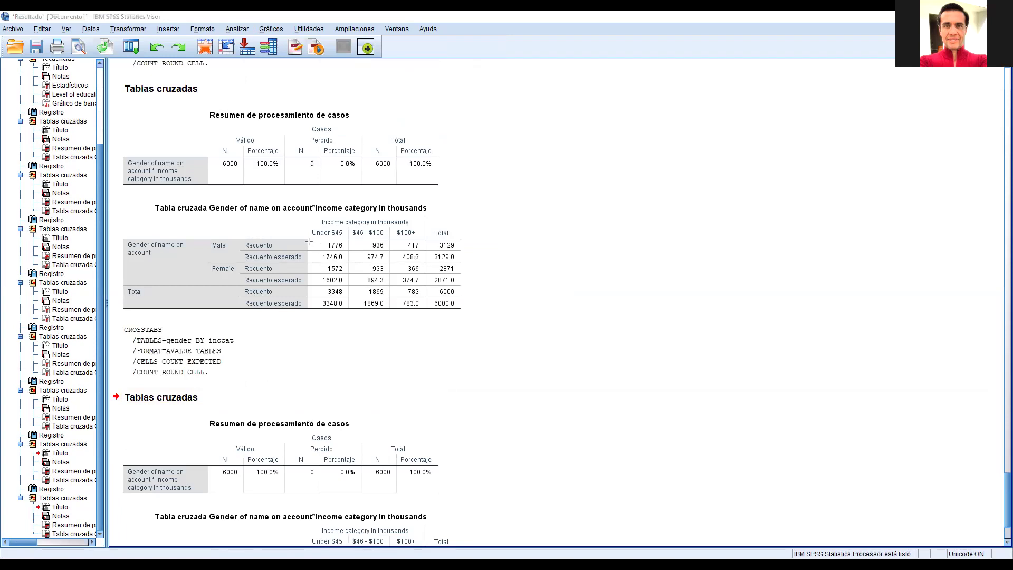
{"action": "left_click_drag", "start_coordinate": [307, 240], "coordinate": [343, 262]}
{"action": "left_click_drag", "start_coordinate": [309, 265], "coordinate": [347, 288]}
{"action": "left_click", "coordinate": [232, 30]}
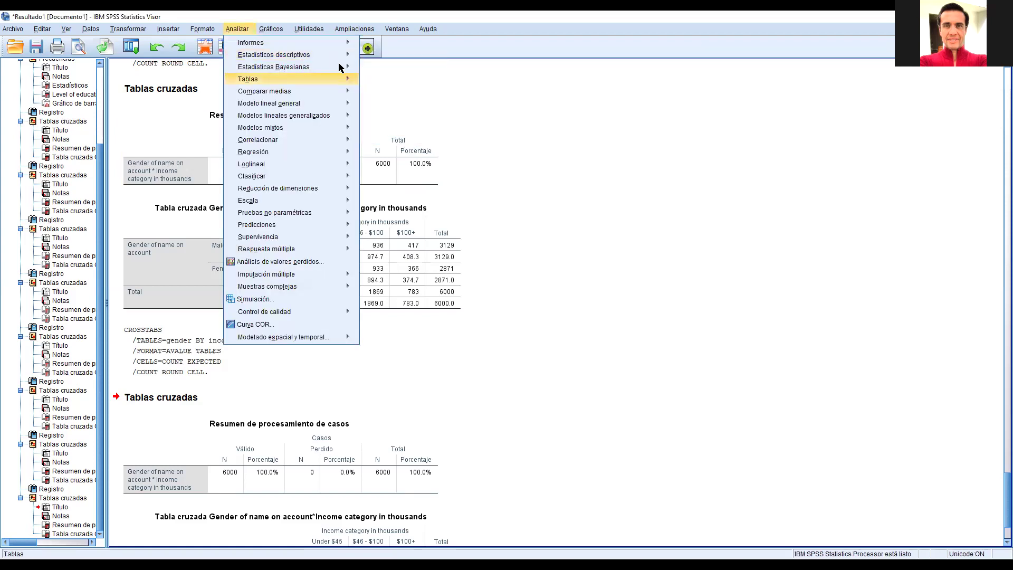
{"action": "mouse_move", "coordinate": [341, 67]}
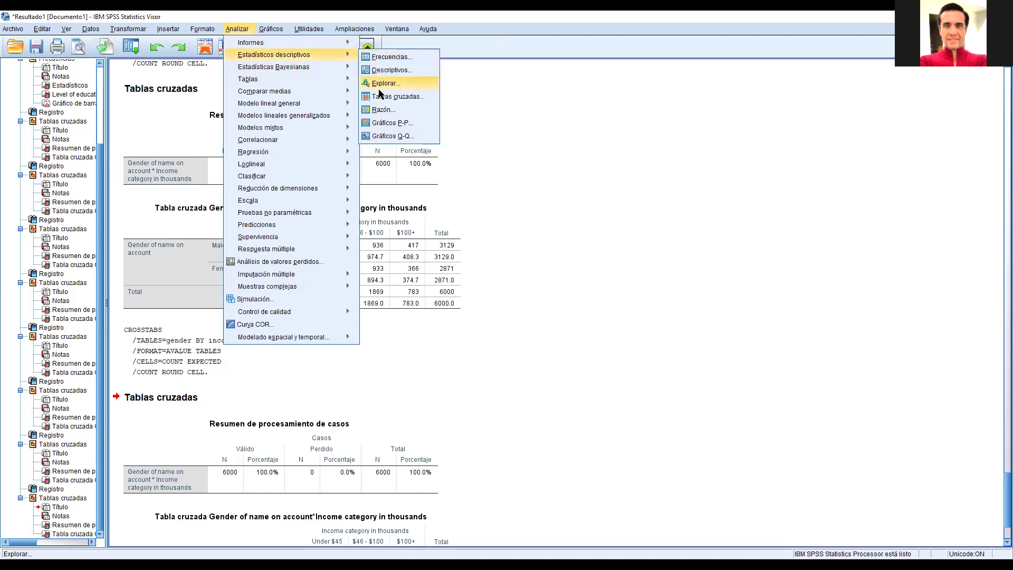
{"action": "left_click", "coordinate": [375, 98]}
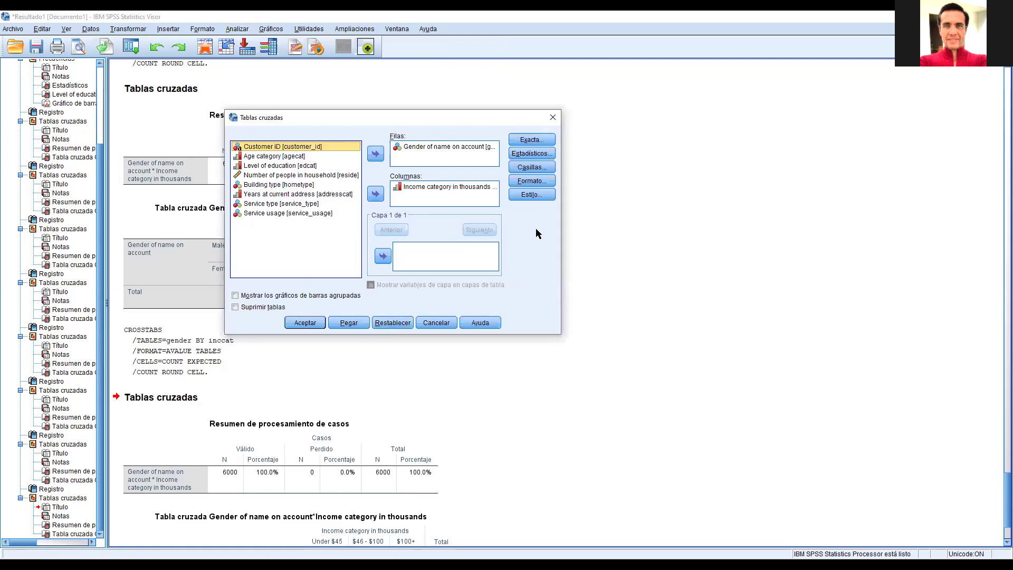
{"action": "left_click", "coordinate": [437, 323]}
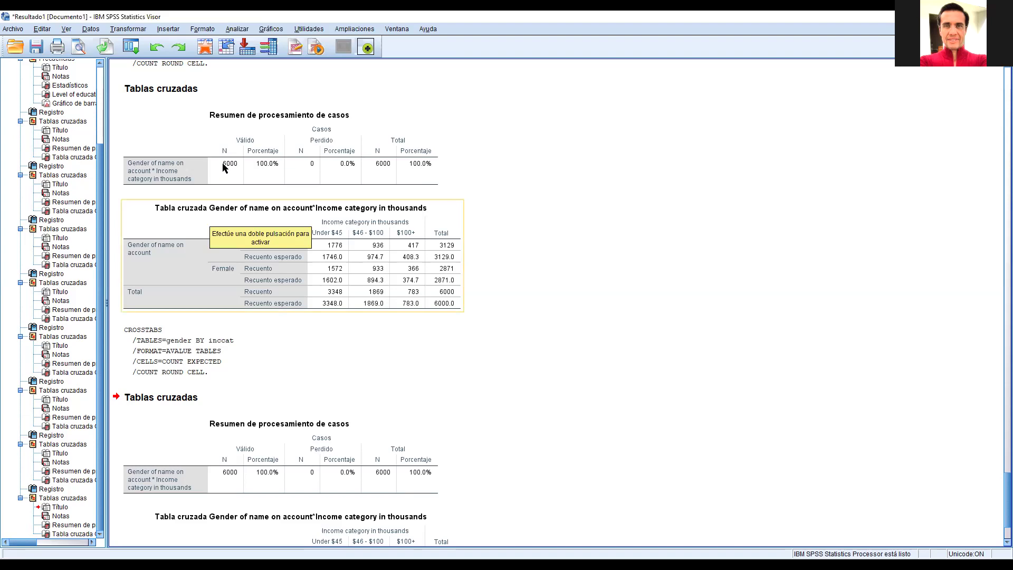
Add the chi-square test to the gender by income category crosstab and run it
{"action": "left_click", "coordinate": [236, 30]}
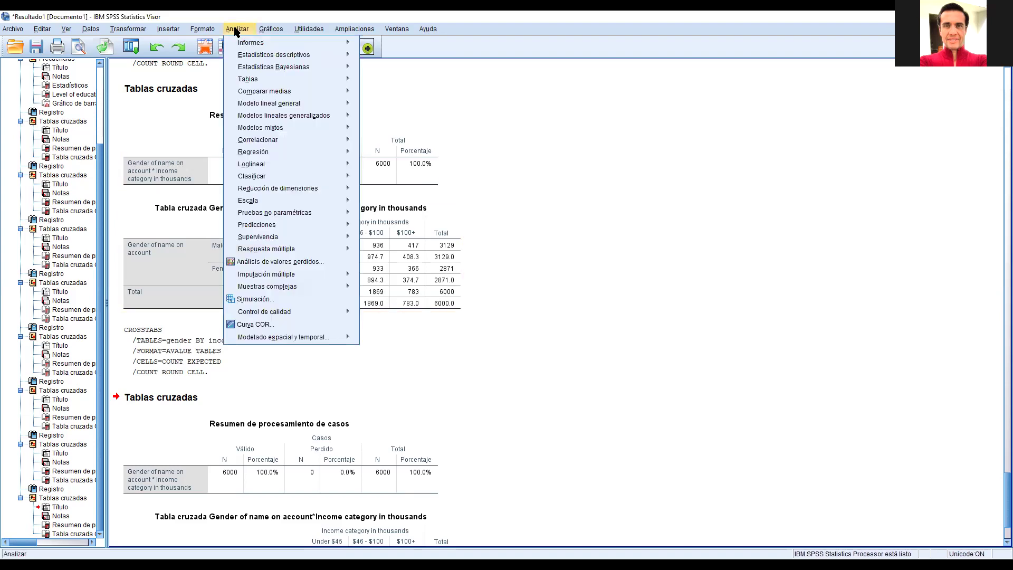
{"action": "mouse_move", "coordinate": [245, 57]}
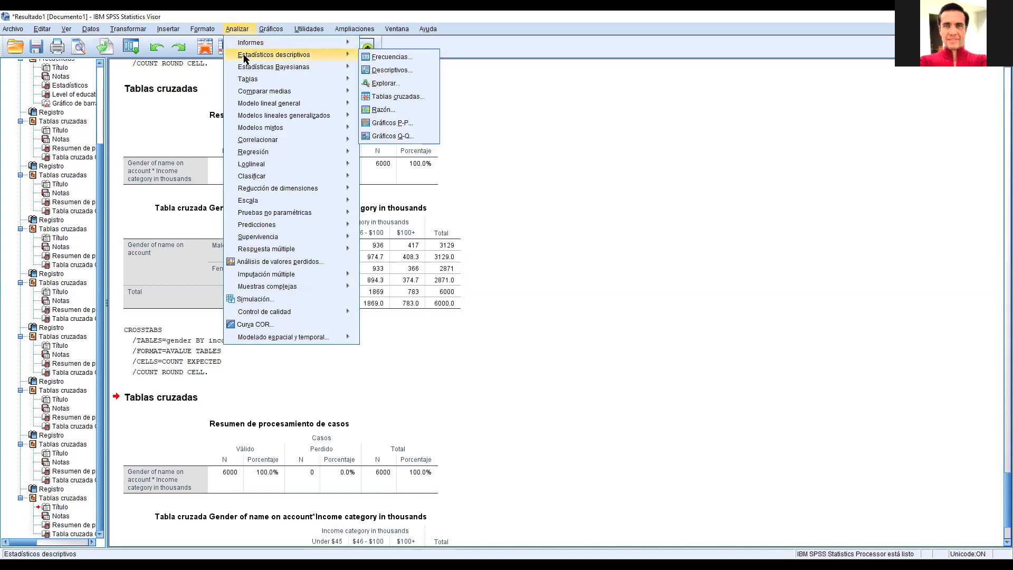
{"action": "left_click", "coordinate": [385, 99]}
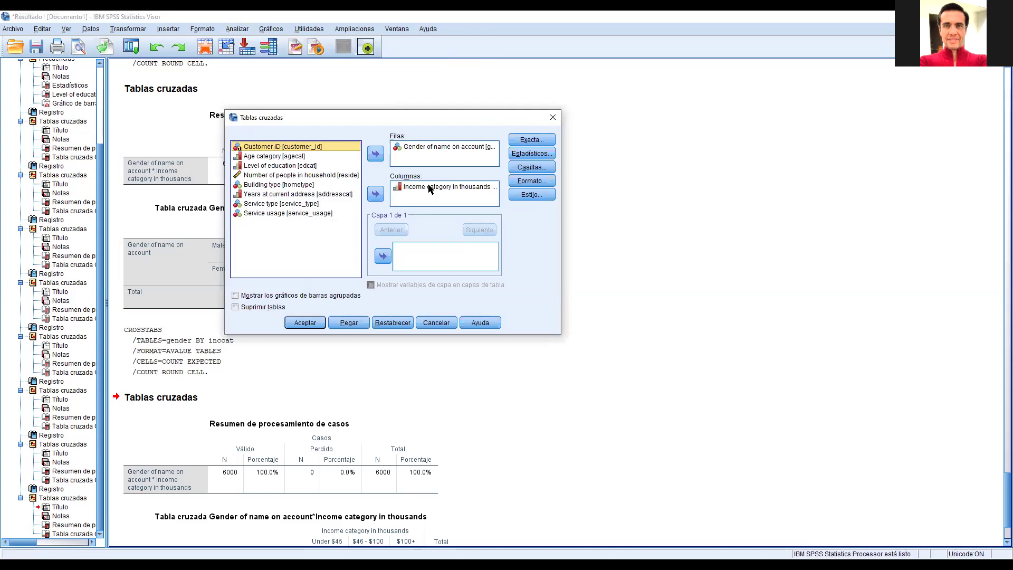
{"action": "left_click", "coordinate": [527, 159]}
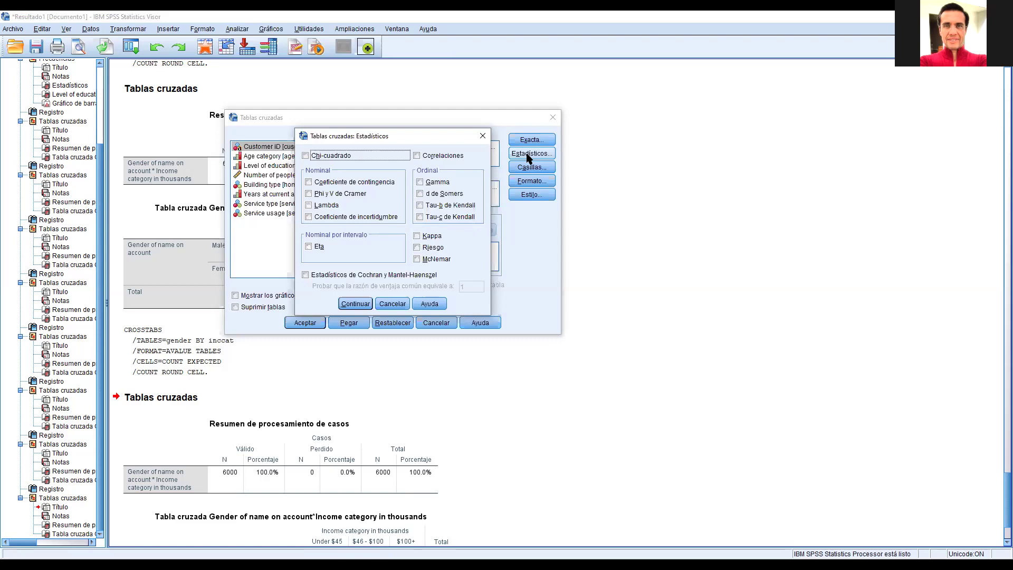
{"action": "left_click", "coordinate": [306, 156]}
{"action": "left_click", "coordinate": [356, 305]}
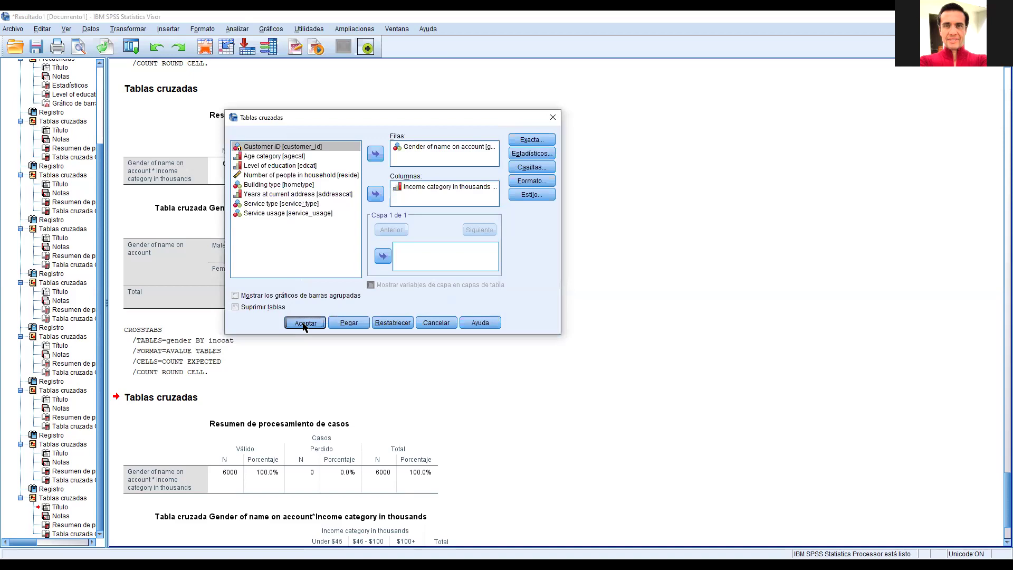
{"action": "left_click", "coordinate": [305, 323]}
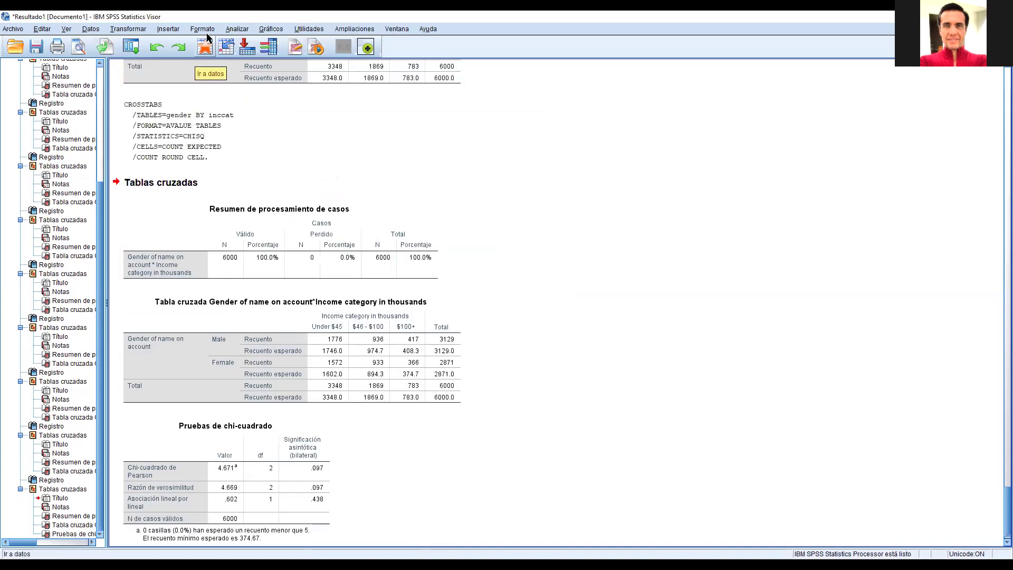
Rerun the gender by income category crosstab with the same chi-square test and observed and expected counts
{"action": "left_click", "coordinate": [240, 29]}
{"action": "mouse_move", "coordinate": [274, 54]}
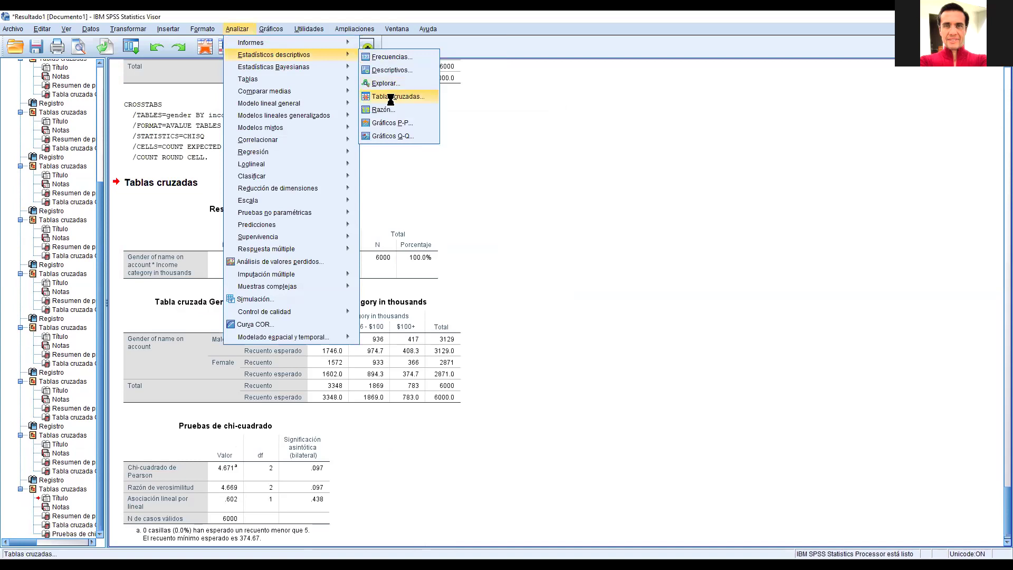
{"action": "left_click", "coordinate": [390, 96]}
{"action": "left_click", "coordinate": [319, 323]}
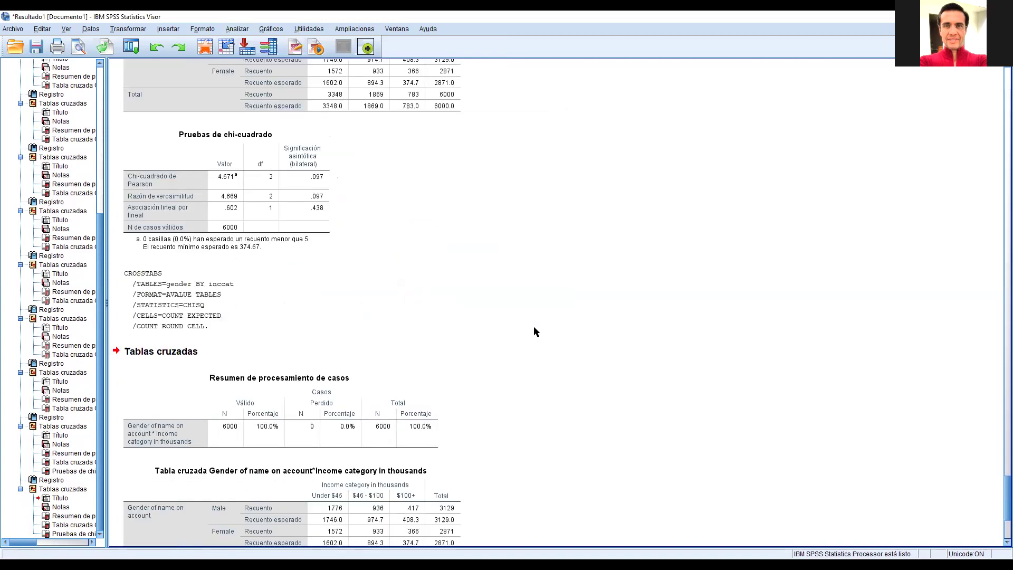
Box the chi-square tests table, its Pearson chi-square row and that row's bilateral significance value
{"action": "scroll", "coordinate": [534, 327], "scroll_direction": "up", "scroll_amount": 2}
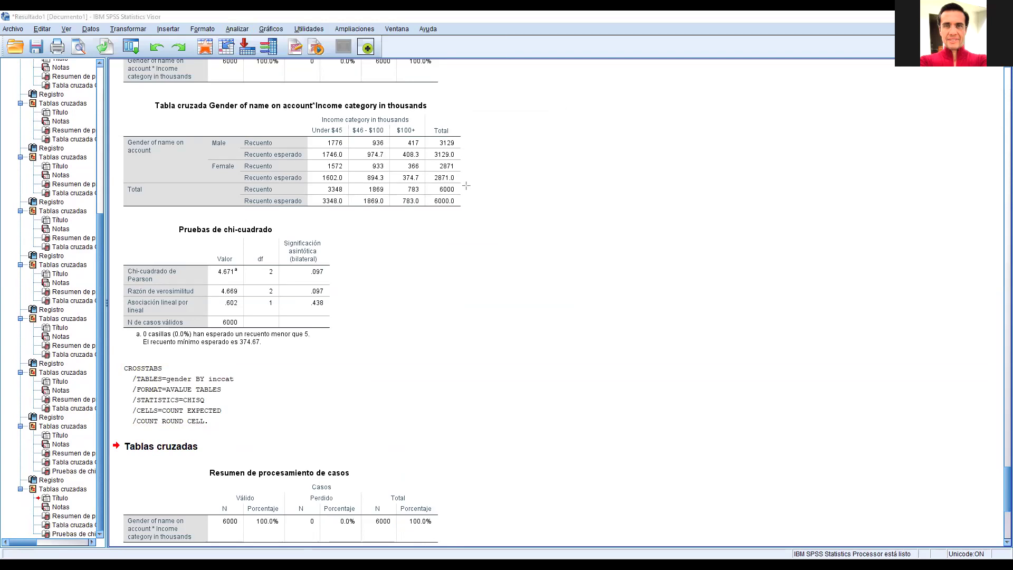
{"action": "left_click_drag", "start_coordinate": [117, 217], "coordinate": [340, 359]}
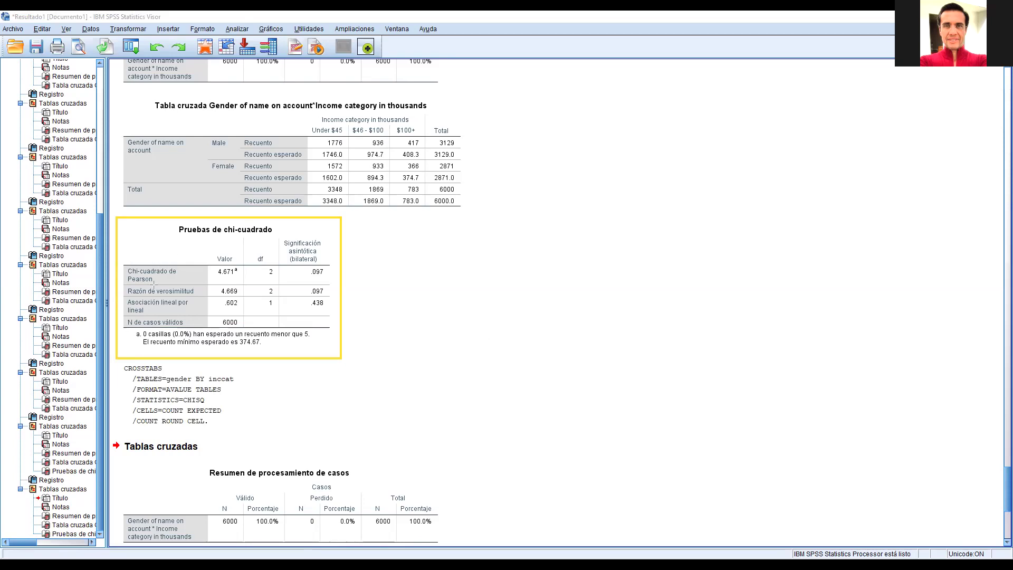
{"action": "left_click_drag", "start_coordinate": [118, 262], "coordinate": [338, 290]}
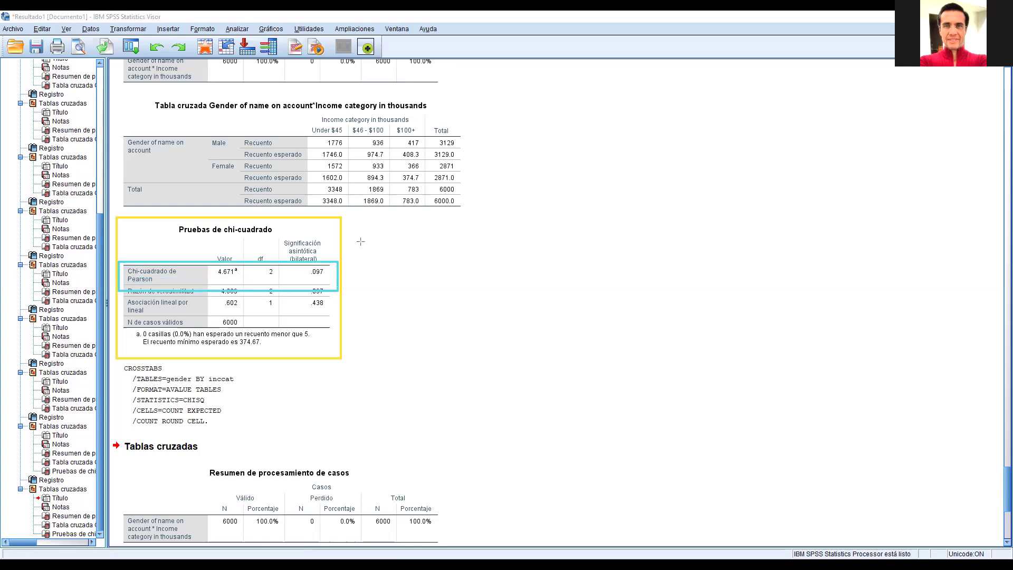
{"action": "left_click_drag", "start_coordinate": [333, 286], "coordinate": [292, 261]}
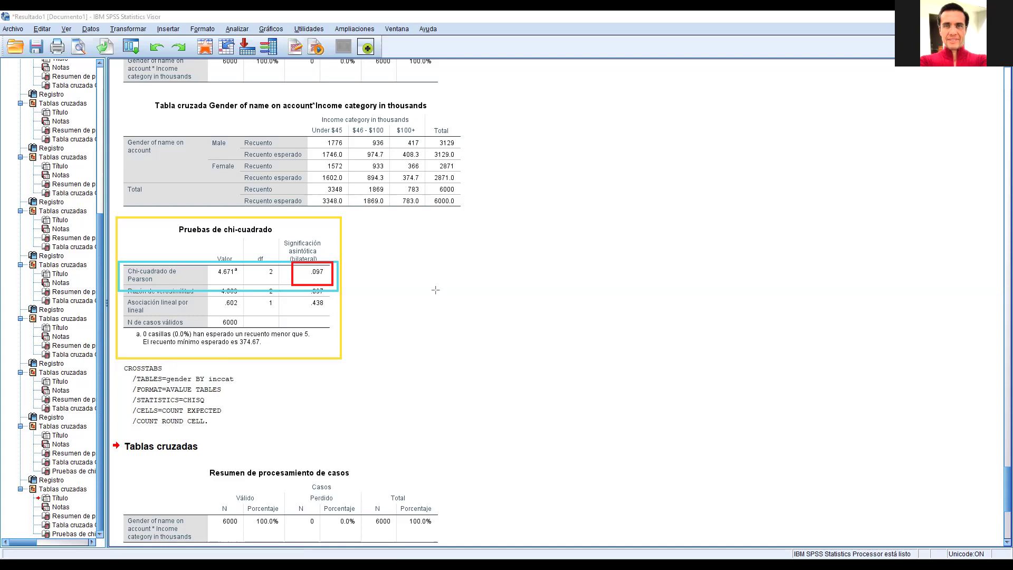
Write the blue notes "Significance" and, beneath it, "9.7%" beside the chi-square tests table
{"action": "left_click", "coordinate": [393, 232]}
{"action": "type", "text": "Significance"}
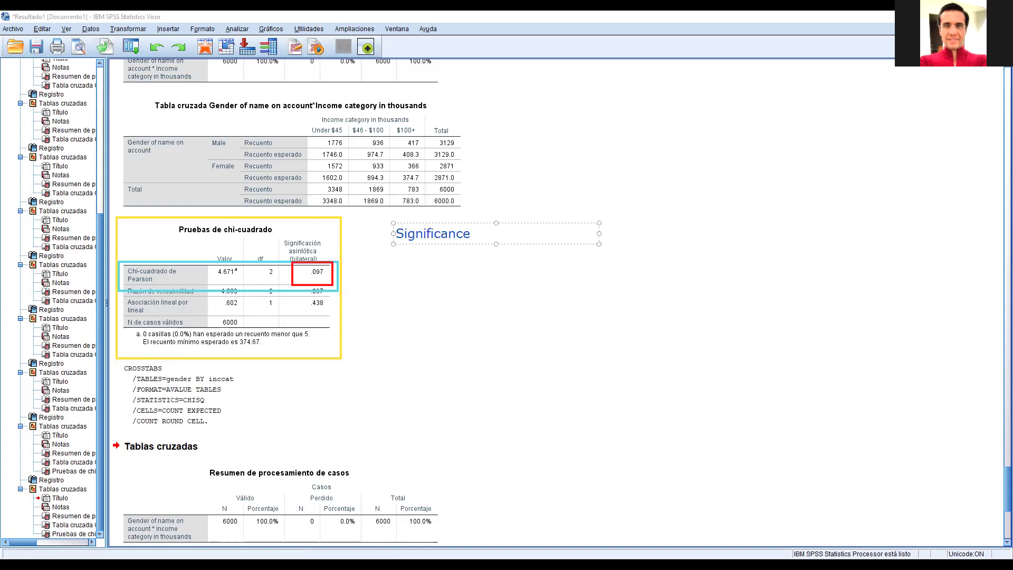
{"action": "key", "text": "Escape"}
{"action": "left_click", "coordinate": [222, 37]}
{"action": "key", "text": "Escape"}
{"action": "left_click", "coordinate": [435, 273]}
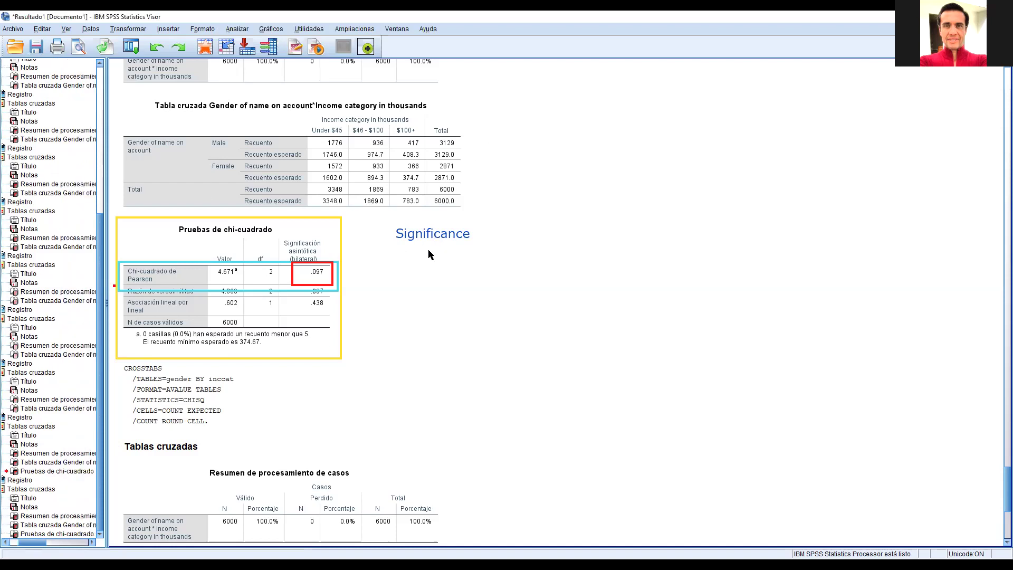
{"action": "left_click", "coordinate": [399, 261]}
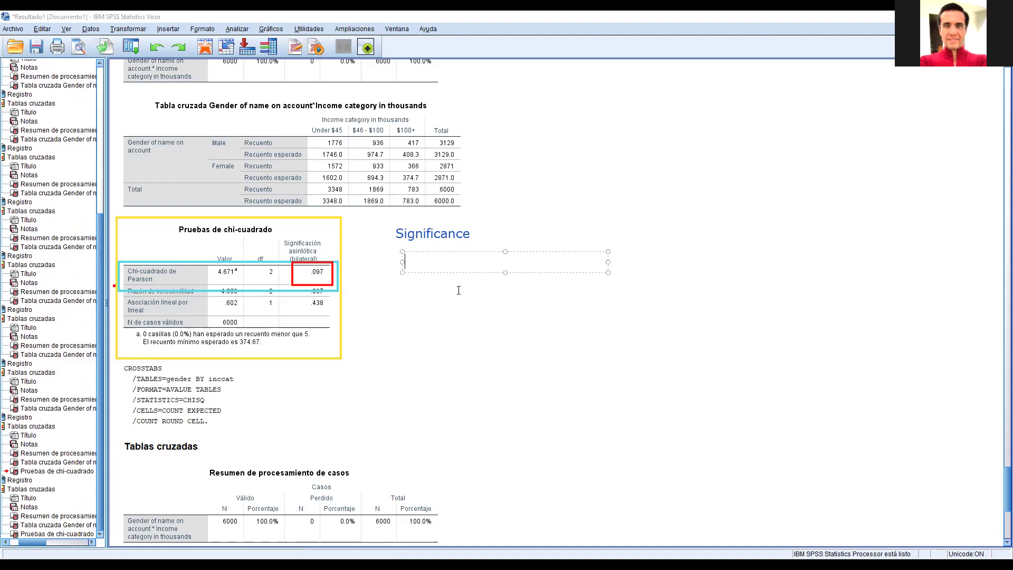
{"action": "type", "text": "9.7%"}
{"action": "left_click", "coordinate": [493, 326]}
Write the red note "Cero means no strict relation" below the 9.7% note
{"action": "left_click", "coordinate": [398, 292]}
{"action": "type", "text": "cer"}
{"action": "key", "text": "BackSpace"}
{"action": "key", "text": "BackSpace"}
{"action": "key", "text": "BackSpace"}
{"action": "type", "text": "Cero me"}
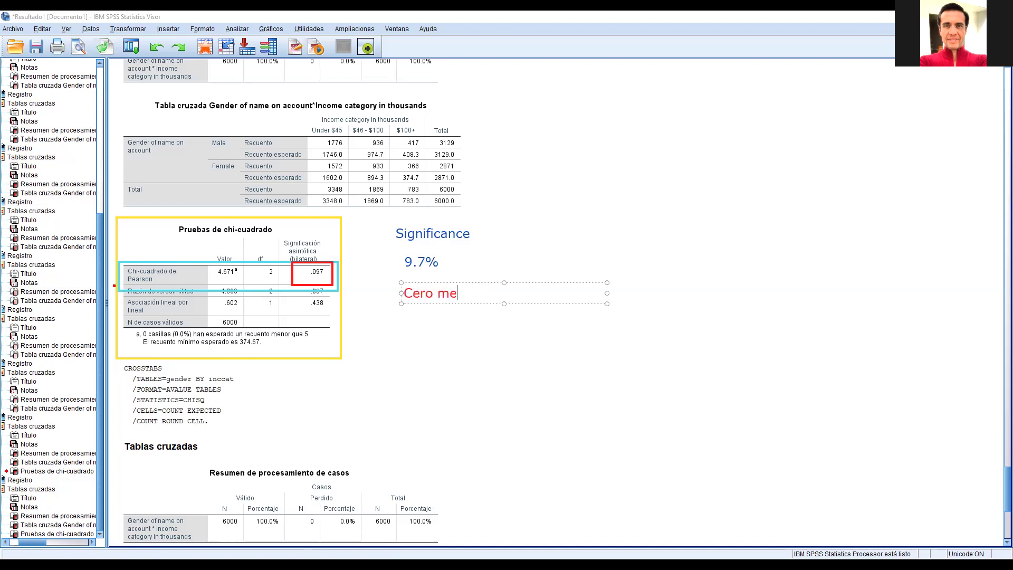
{"action": "type", "text": "ans NO chan"}
{"action": "key", "text": "BackSpace"}
{"action": "key", "text": "BackSpace"}
{"action": "key", "text": "BackSpace"}
{"action": "key", "text": "BackSpace"}
{"action": "key", "text": "BackSpace"}
{"action": "key", "text": "BackSpace"}
{"action": "key", "text": "BackSpace"}
{"action": "type", "text": "by"}
{"action": "type", "text": " c"}
{"action": "key", "text": "BackSpace"}
{"action": "key", "text": "BackSpace"}
{"action": "key", "text": "BackSpace"}
{"action": "key", "text": "BackSpace"}
{"action": "type", "text": "ns no strict relation"}
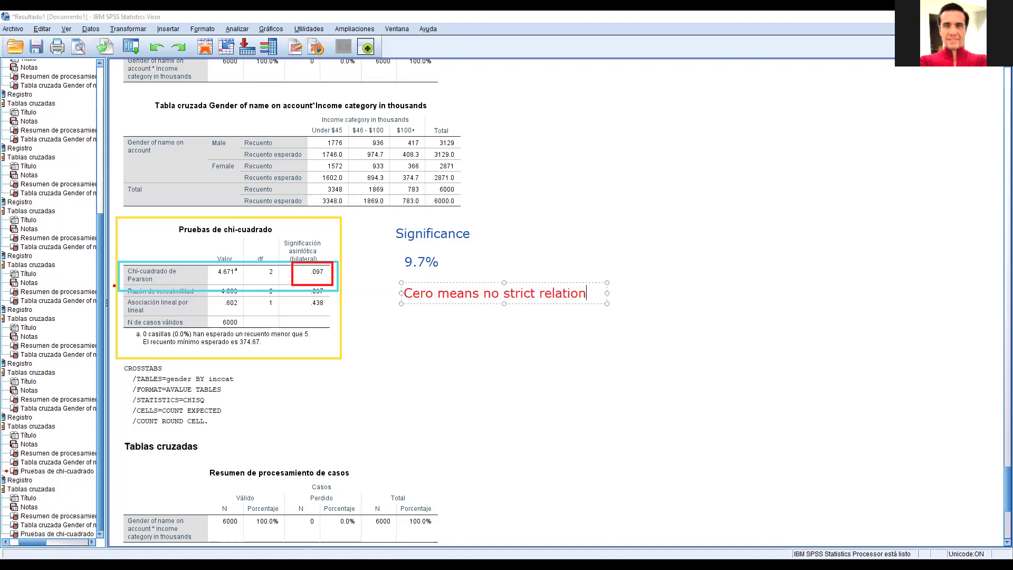
Add the line "Less than 5% means no strict relation" to the red note and widen its text box
{"action": "key", "text": "Return"}
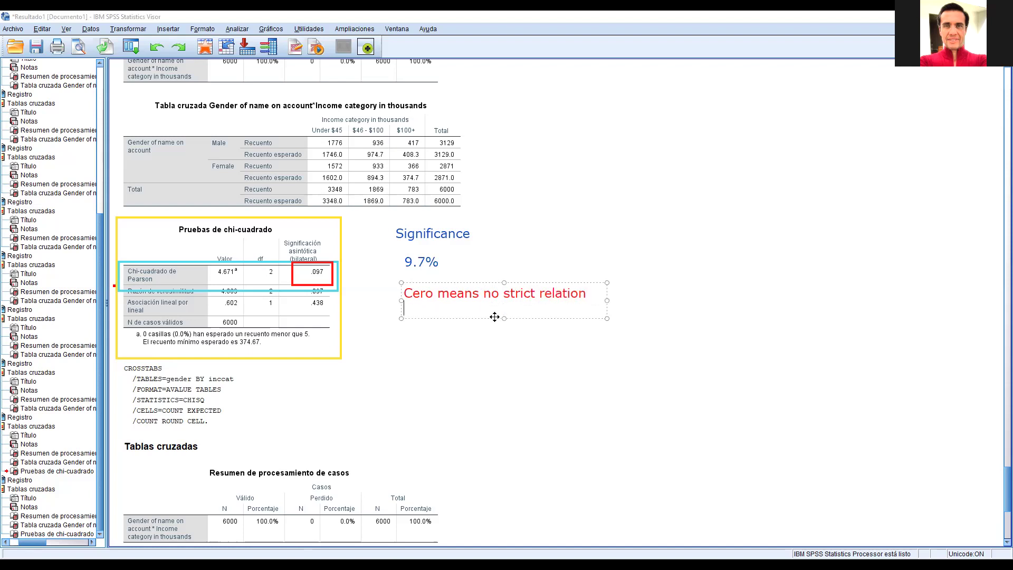
{"action": "type", "text": "Less than 5%"}
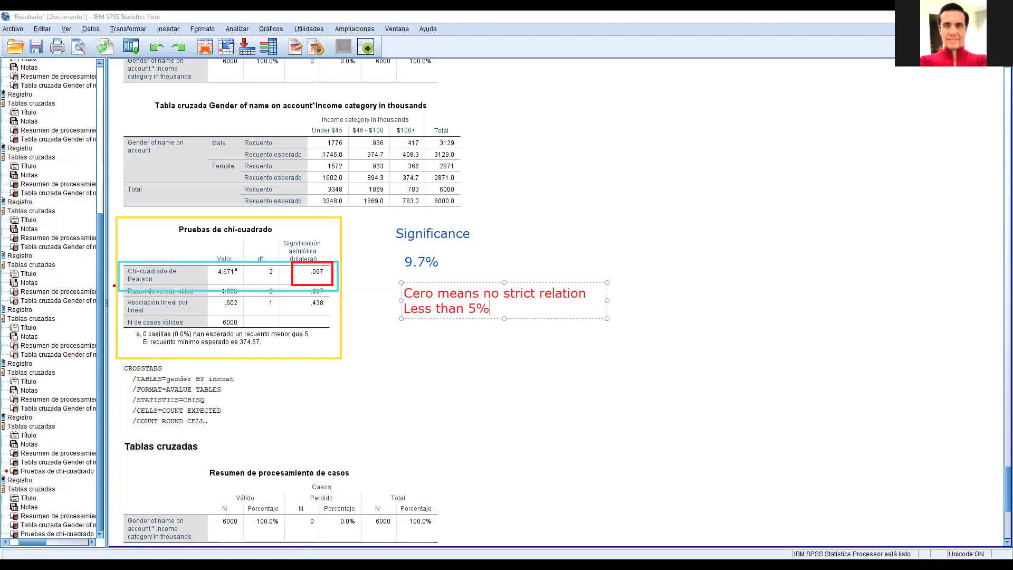
{"action": "type", "text": " means no strict"}
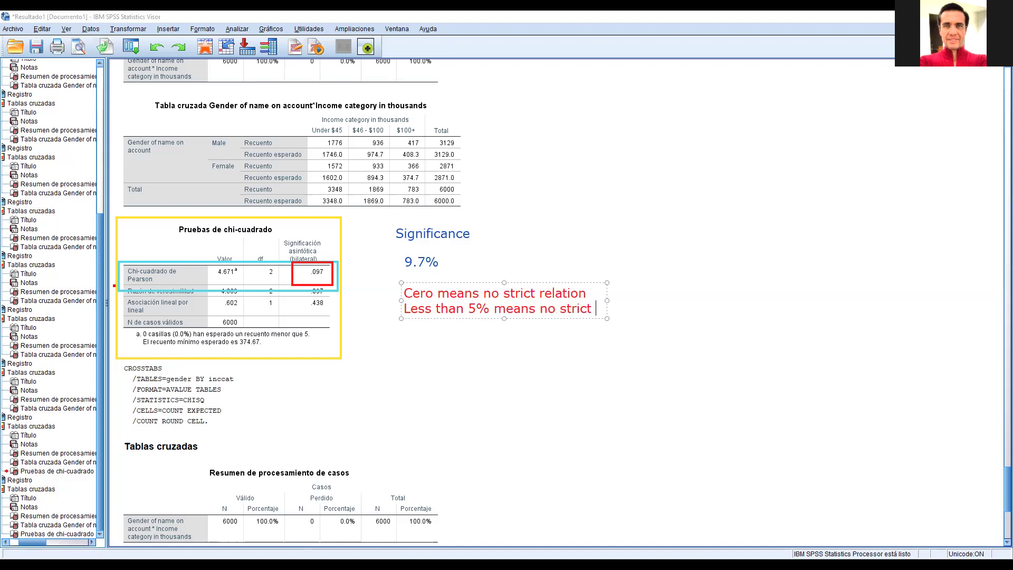
{"action": "type", "text": " relation"}
{"action": "left_click_drag", "start_coordinate": [609, 309], "coordinate": [659, 305]}
Add the line "Between 5% and 10% means kind of relation" to the red note, widening the box to fit it
{"action": "key", "text": "Return"}
{"action": "type", "text": "B"}
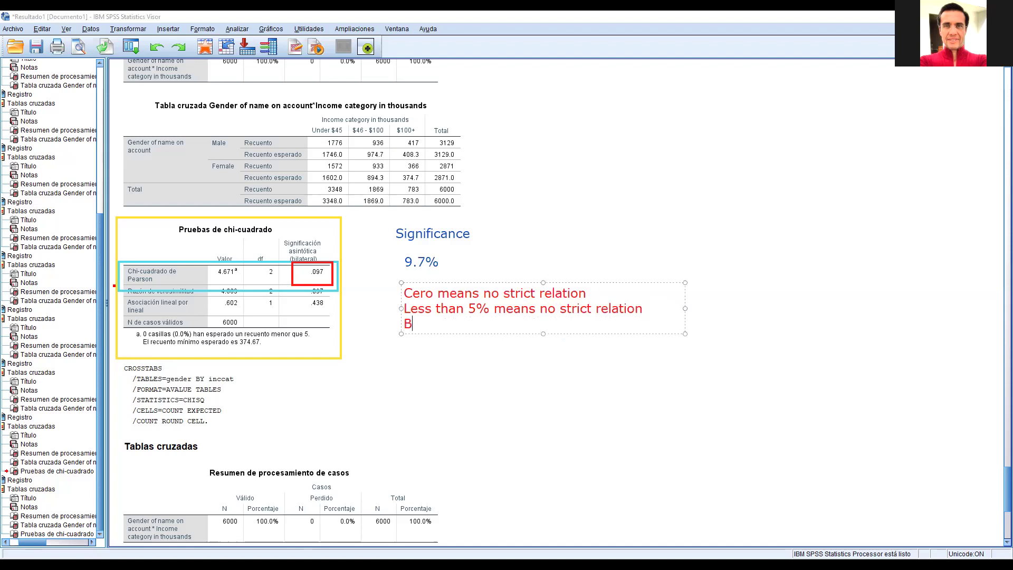
{"action": "type", "text": "etween 5 a"}
{"action": "key", "text": "BackSpace"}
{"action": "type", "text": "% and 10% means"}
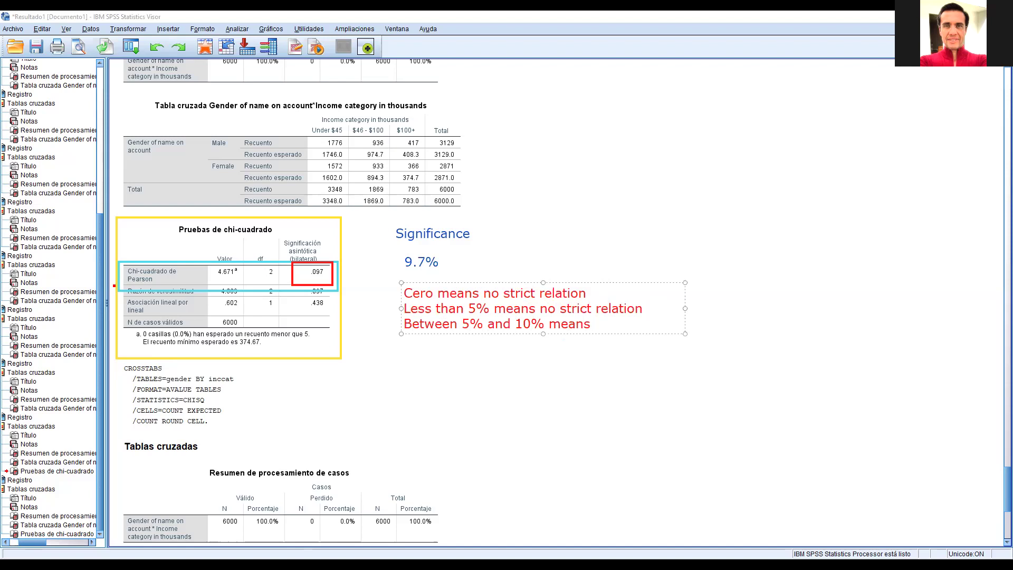
{"action": "type", "text": "kind of relation"}
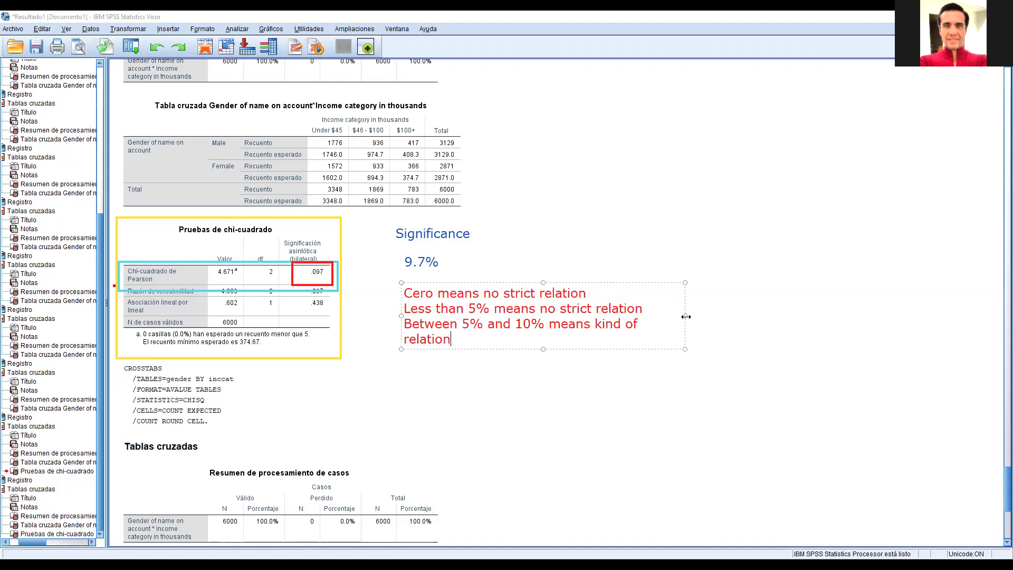
{"action": "left_click_drag", "start_coordinate": [686, 317], "coordinate": [716, 315]}
Finish the red note with the line "More than 10% means confirmed relation"
{"action": "key", "text": "Return"}
{"action": "type", "text": "More than "}
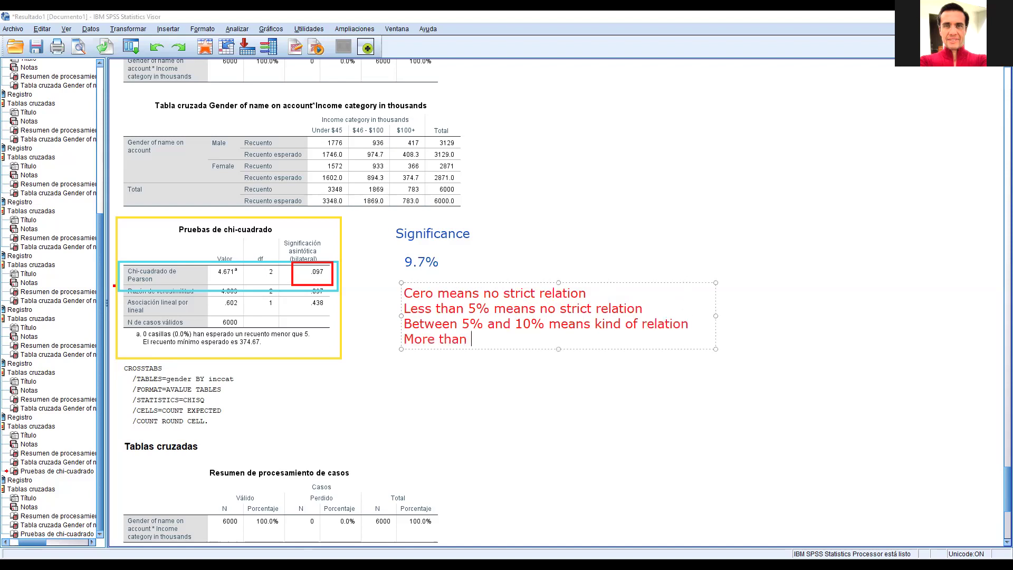
{"action": "type", "text": "10% means con"}
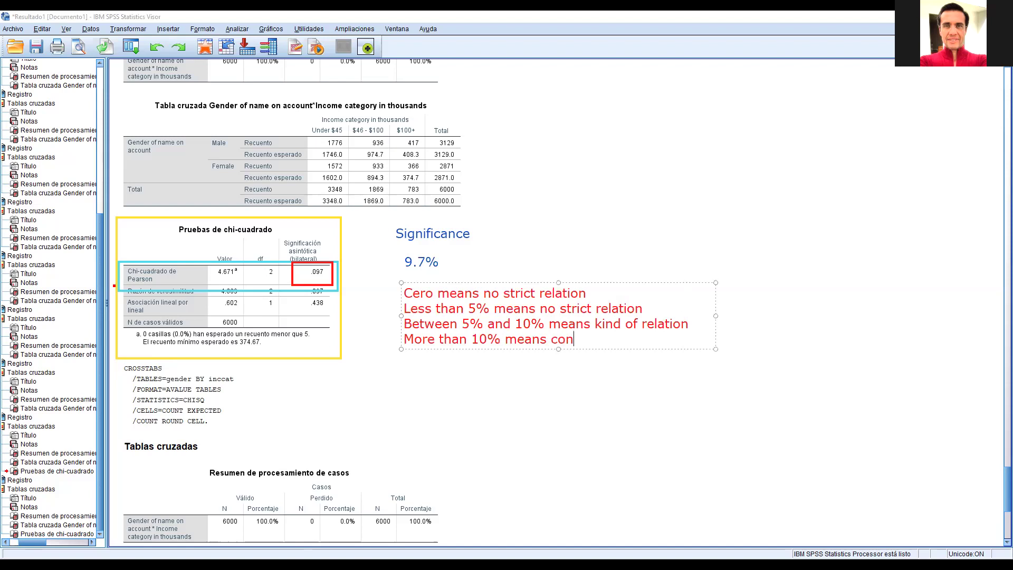
{"action": "type", "text": "firmed relation"}
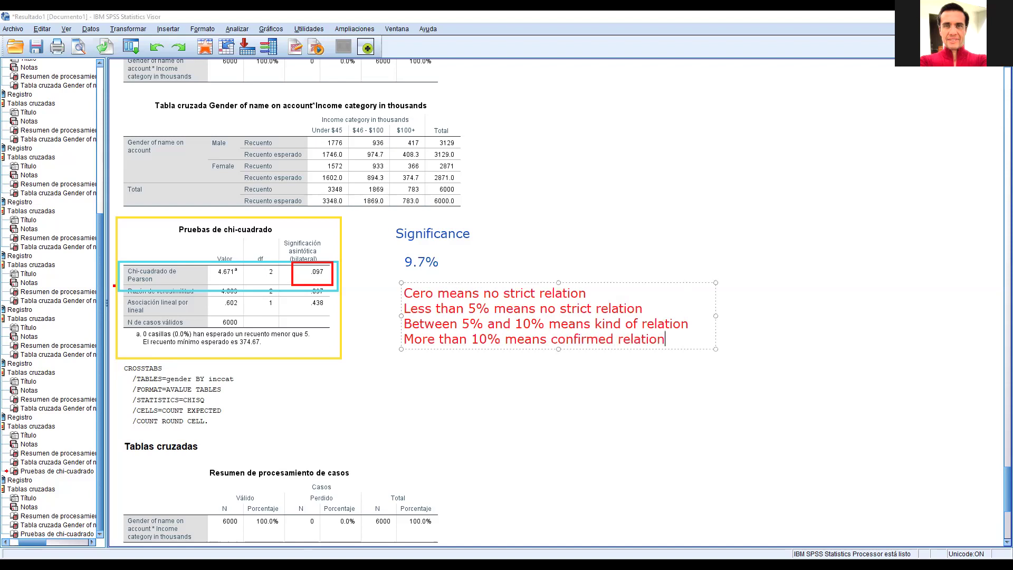
{"action": "left_click", "coordinate": [567, 421]}
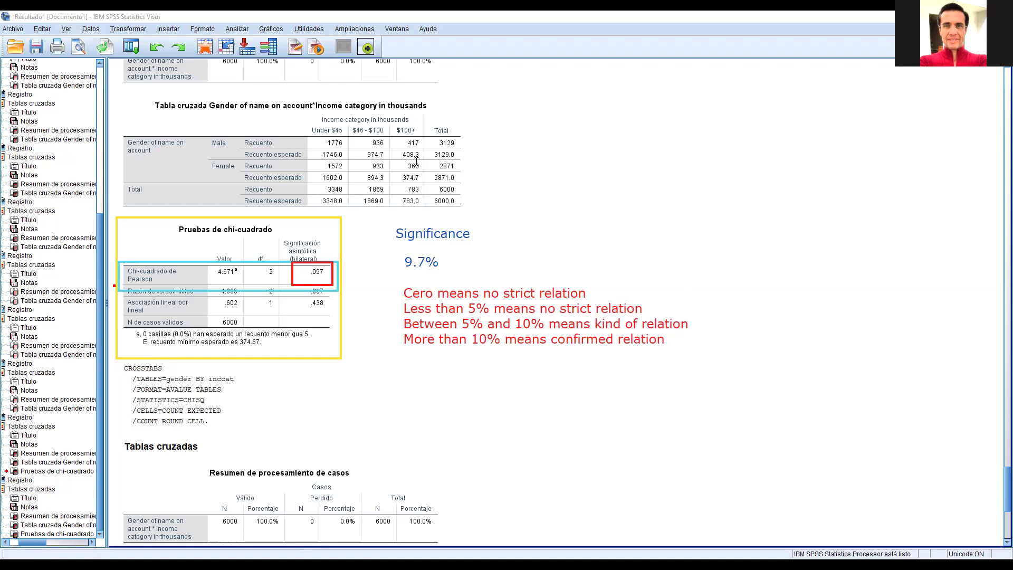
Try to correct "Cero" in the red note by writing "Zero" over it
{"action": "left_click", "coordinate": [414, 293]}
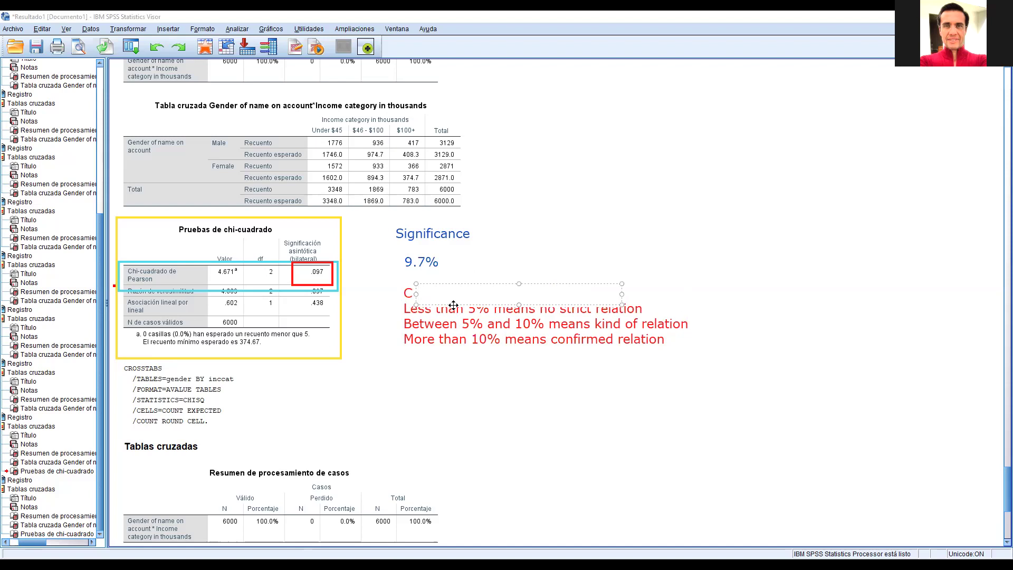
{"action": "left_click", "coordinate": [517, 416]}
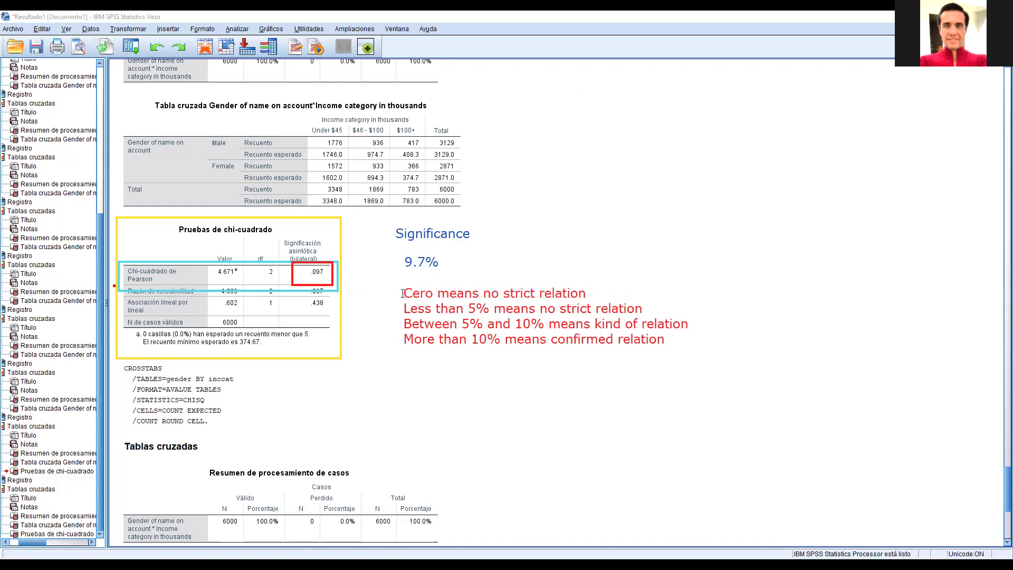
{"action": "left_click", "coordinate": [424, 315]}
{"action": "type", "text": "Z"}
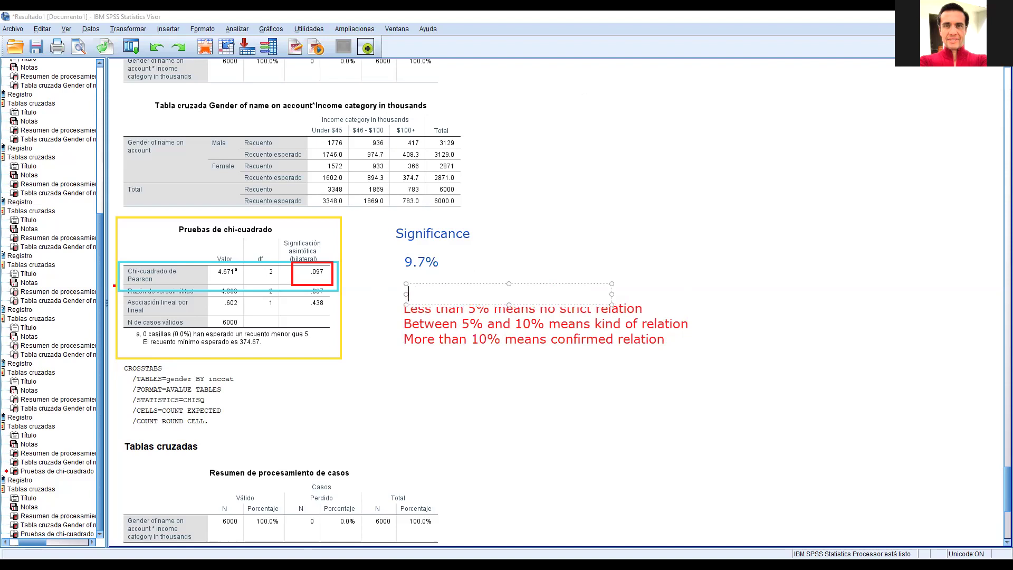
{"action": "type", "text": "ero"}
{"action": "left_click", "coordinate": [456, 401]}
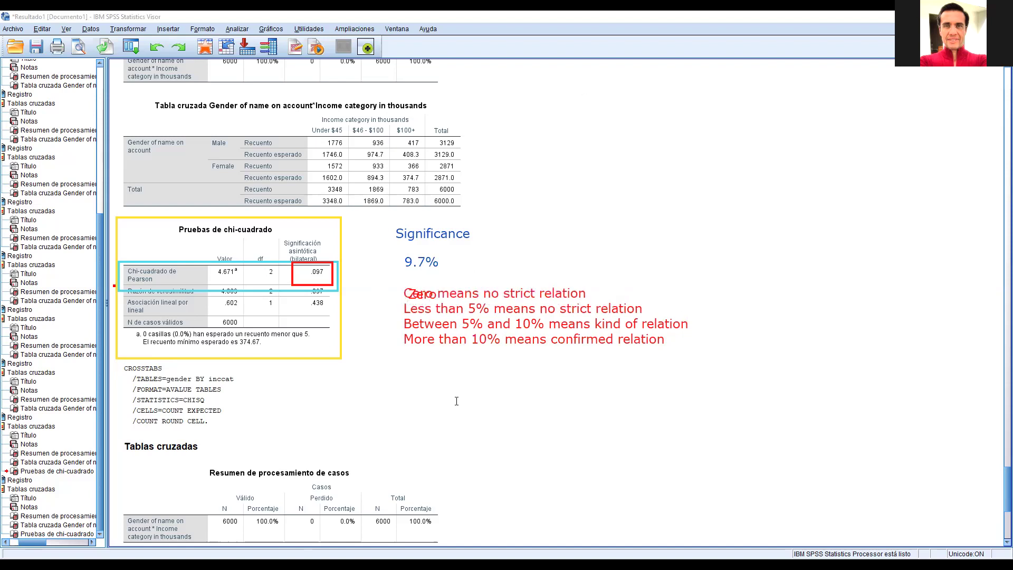
Write "Zero" in red just above the first word of the red note
{"action": "left_click", "coordinate": [402, 280]}
{"action": "type", "text": "Zero"}
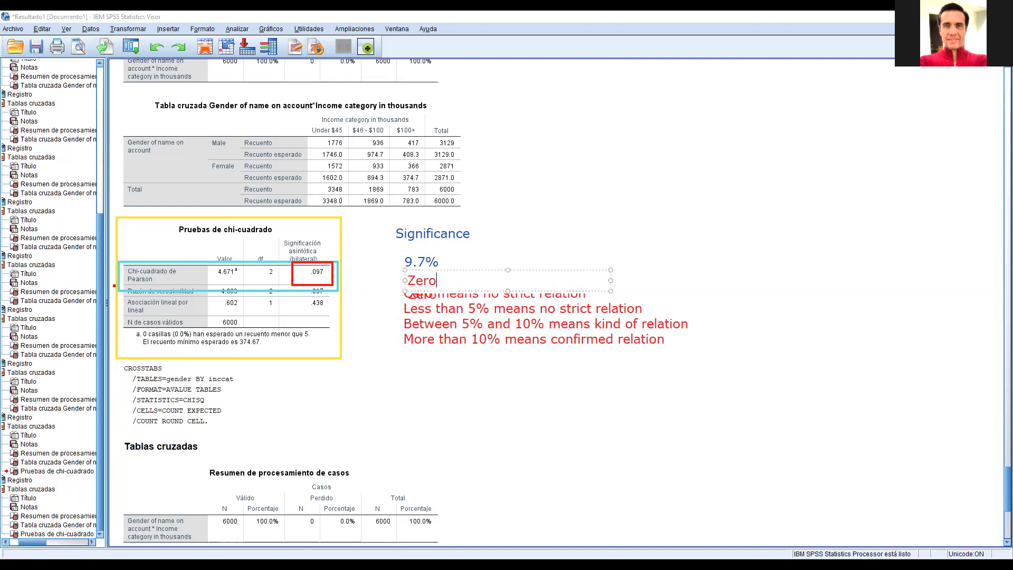
{"action": "left_click", "coordinate": [498, 433]}
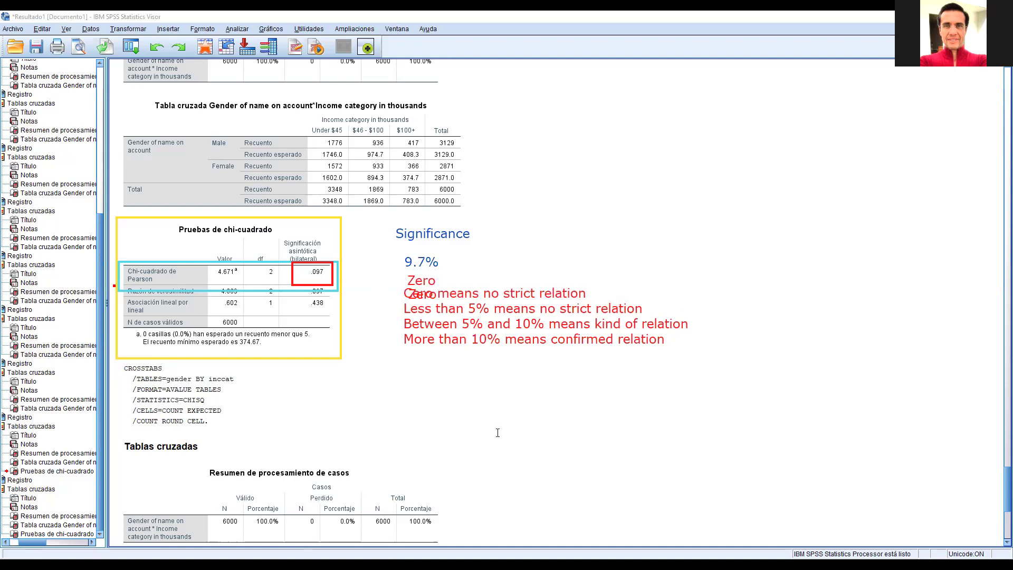